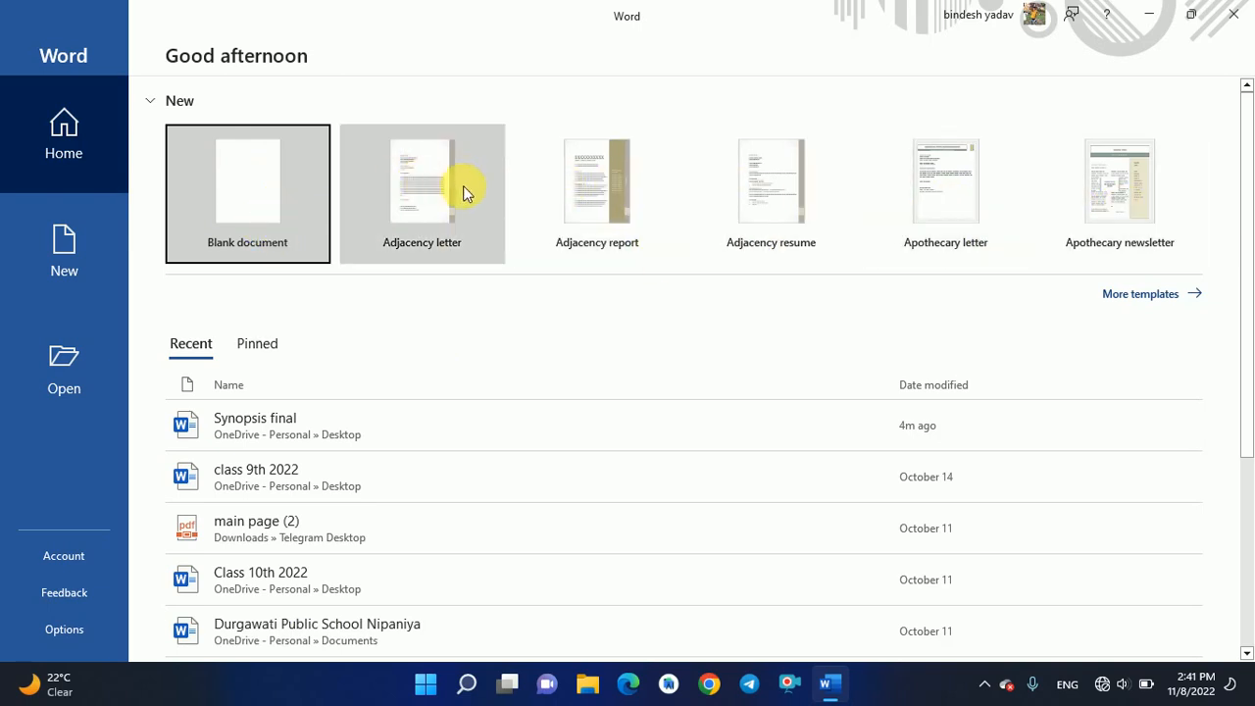
Create a new blank document and dismiss the Office licensing notice.
{"action": "left_click", "coordinate": [269, 197]}
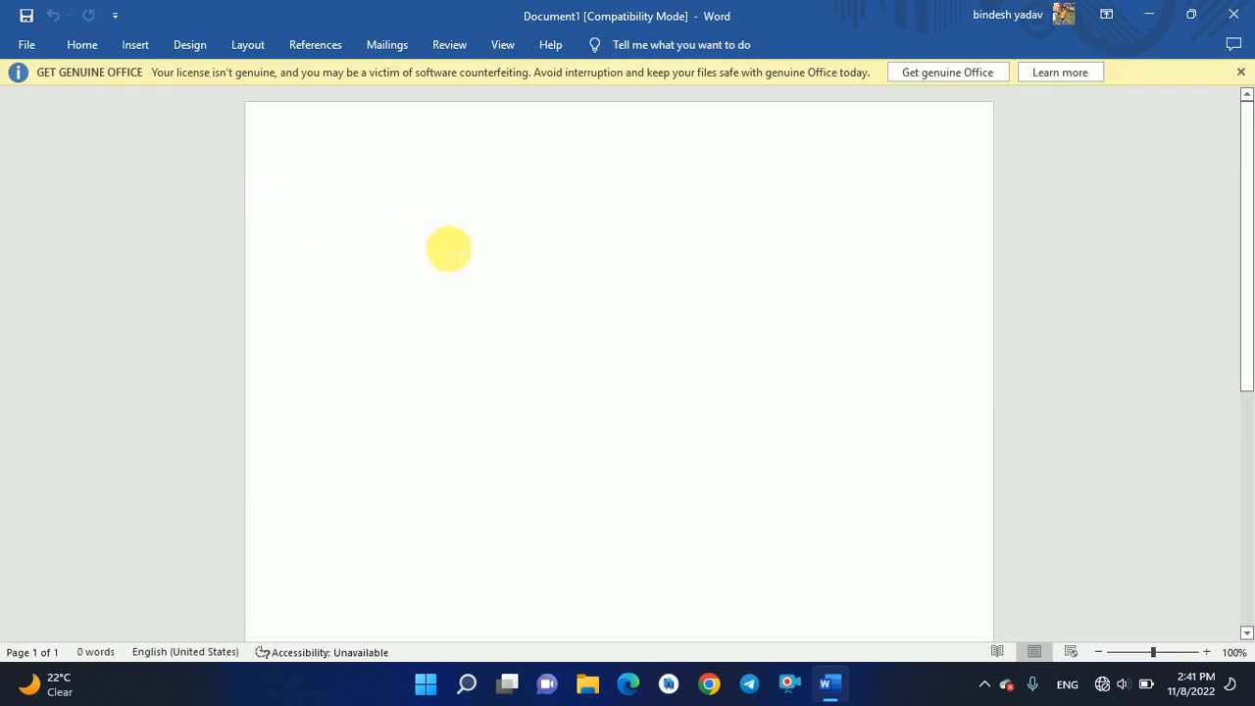
{"action": "left_click", "coordinate": [1241, 76]}
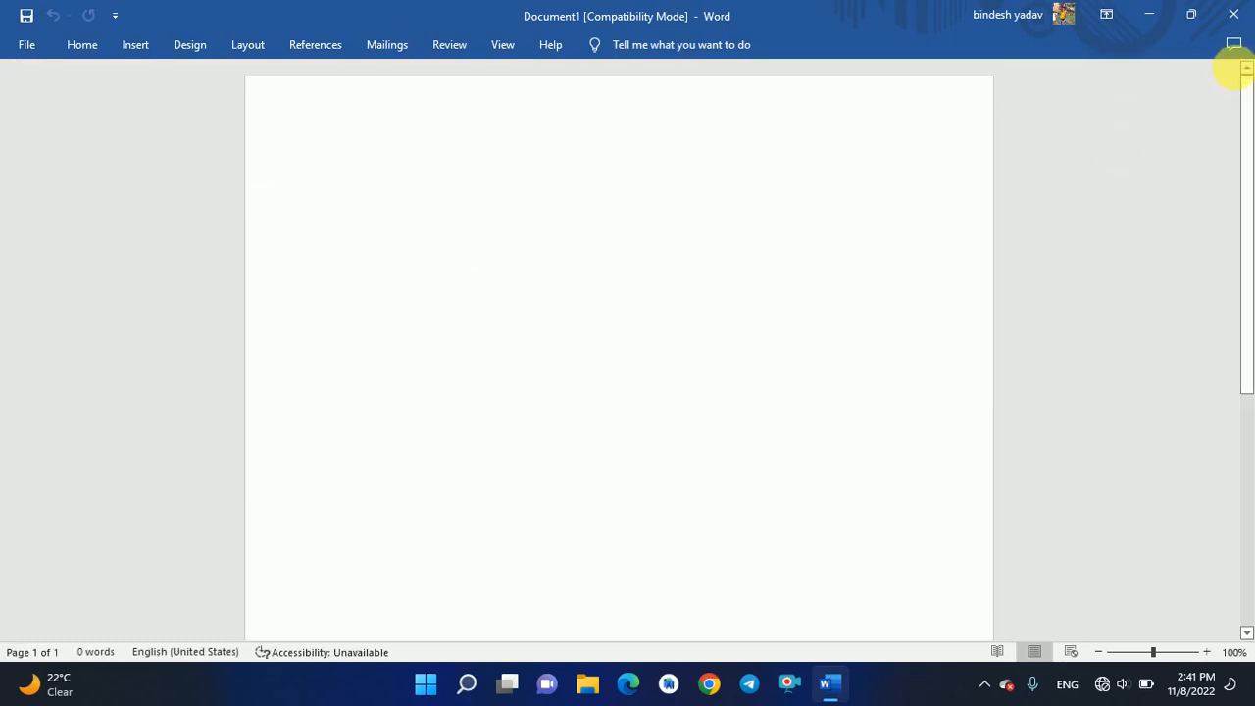
{"action": "left_click", "coordinate": [90, 45]}
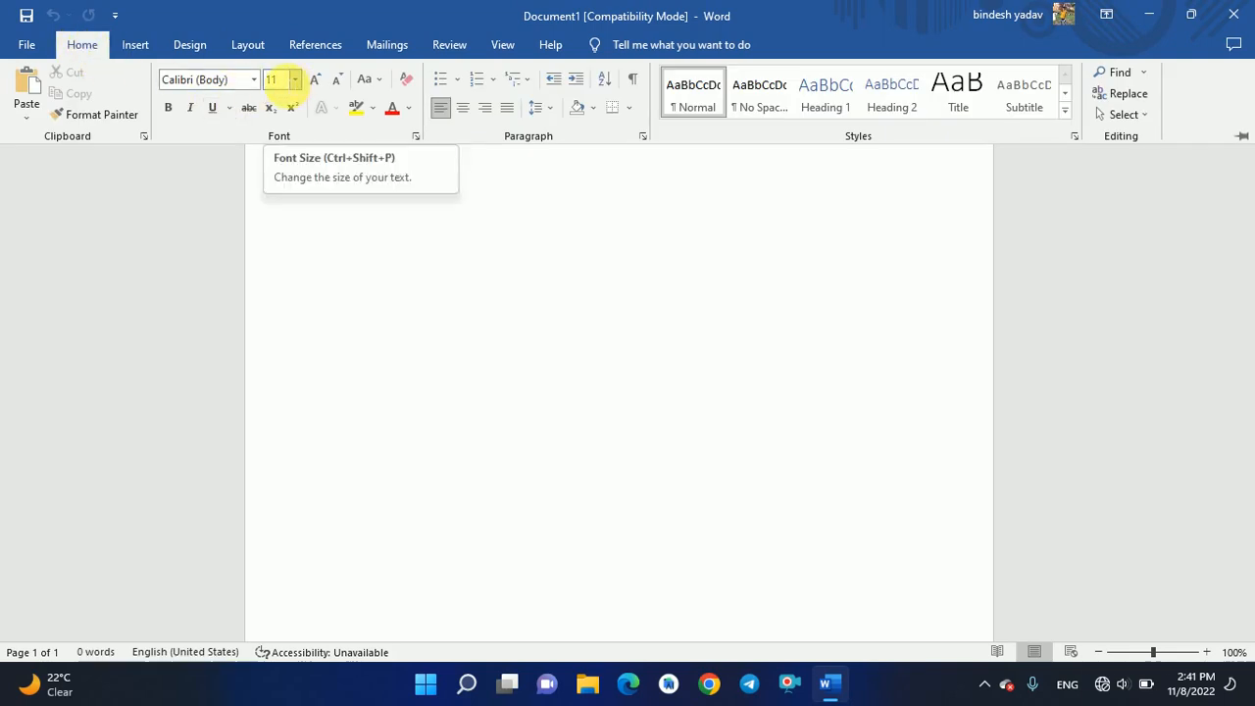
{"action": "left_click", "coordinate": [280, 79]}
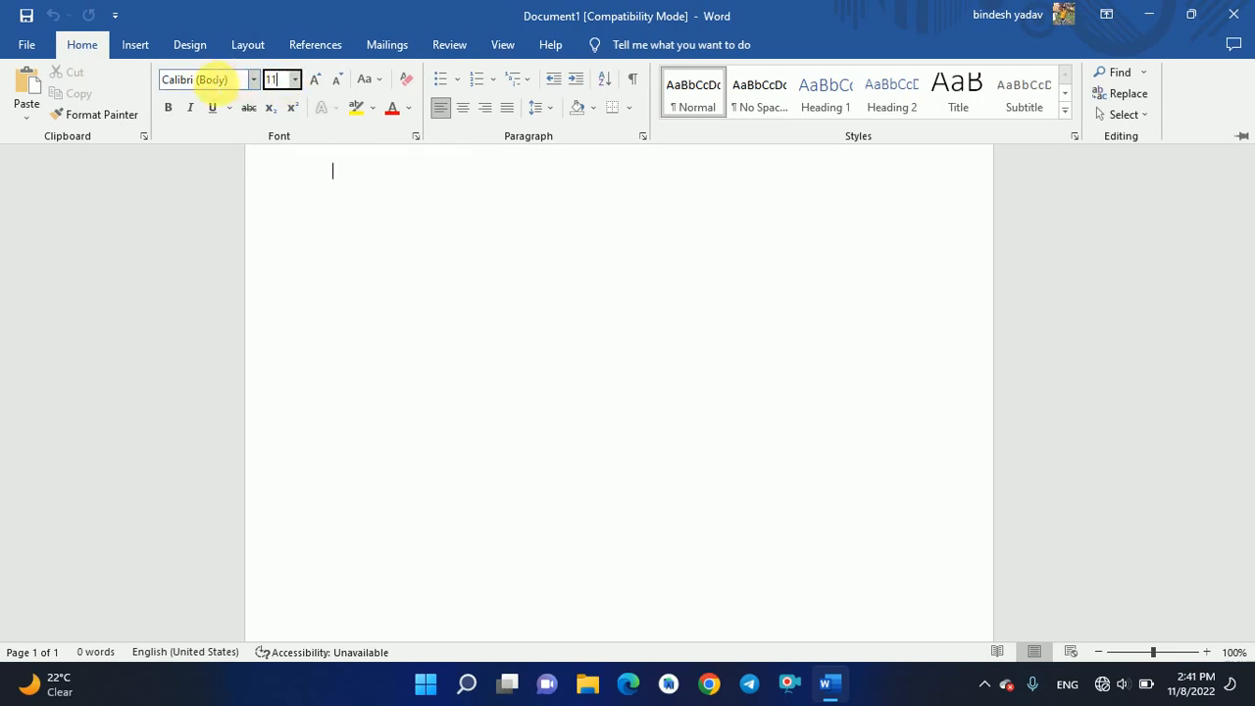
{"action": "left_click", "coordinate": [212, 82]}
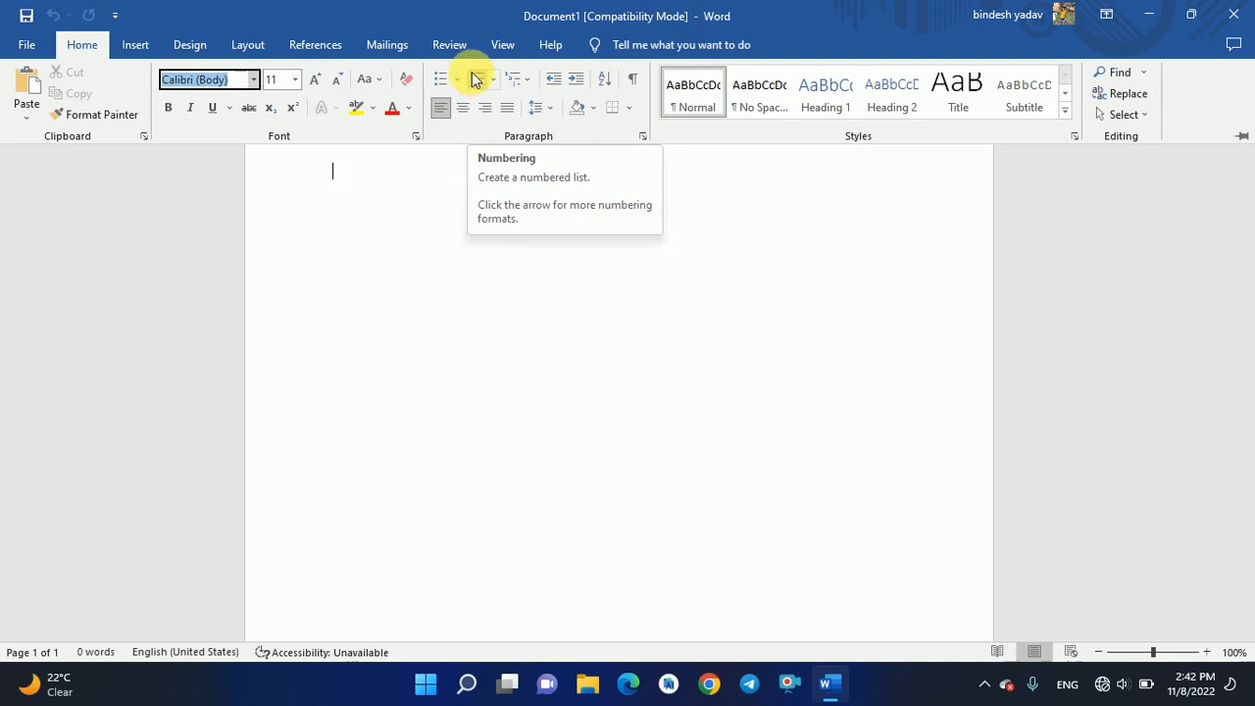
{"action": "key", "text": "ctrl+F1"}
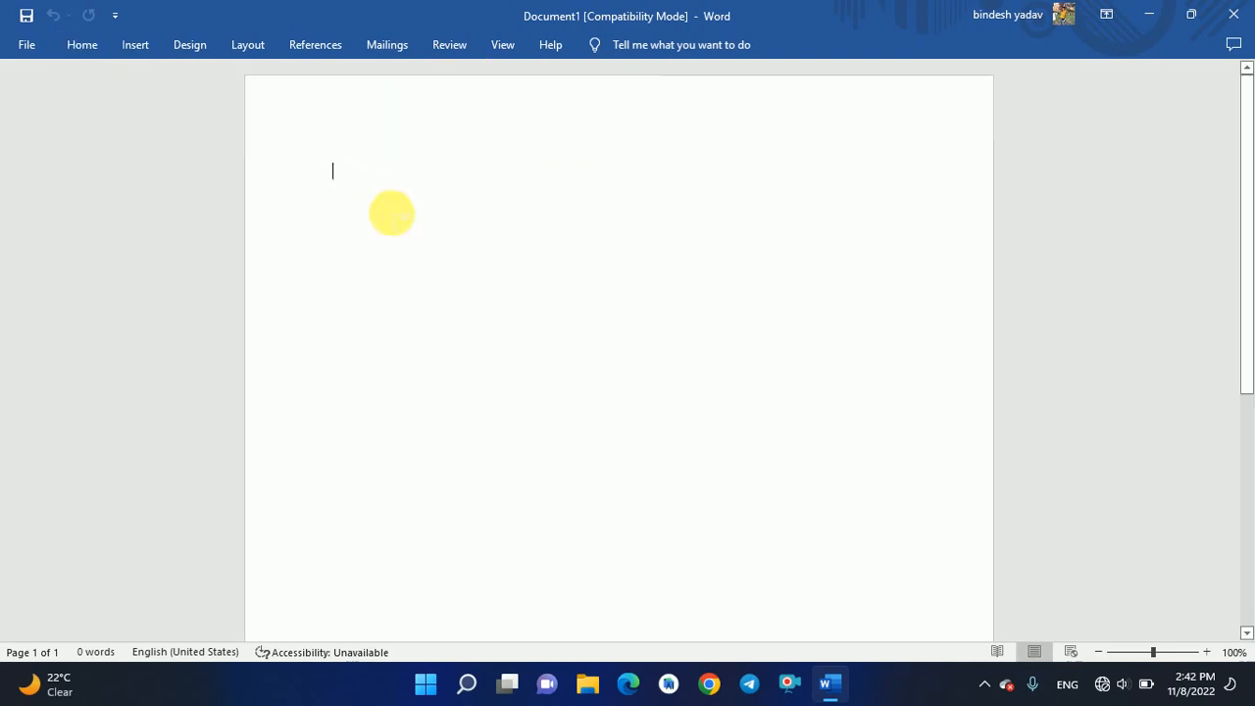
Enter the heading "Introduction" on the first line of the document.
{"action": "type", "text": "I"}
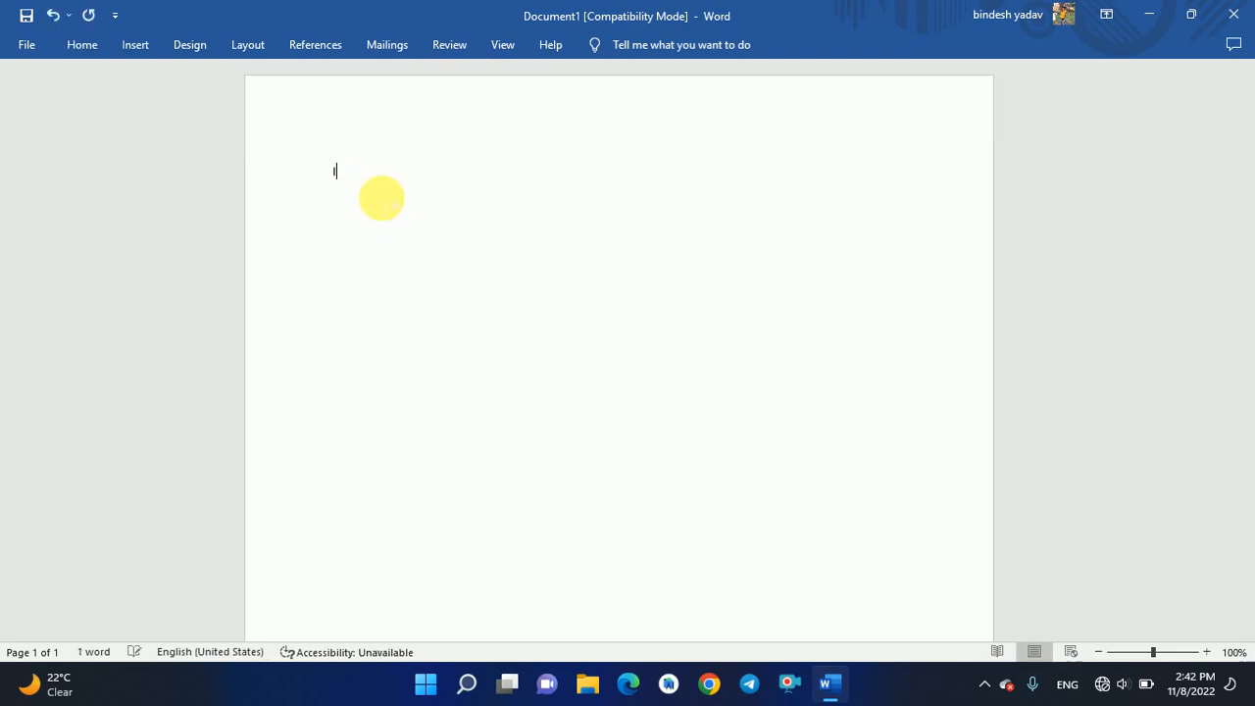
{"action": "type", "text": "ntri"}
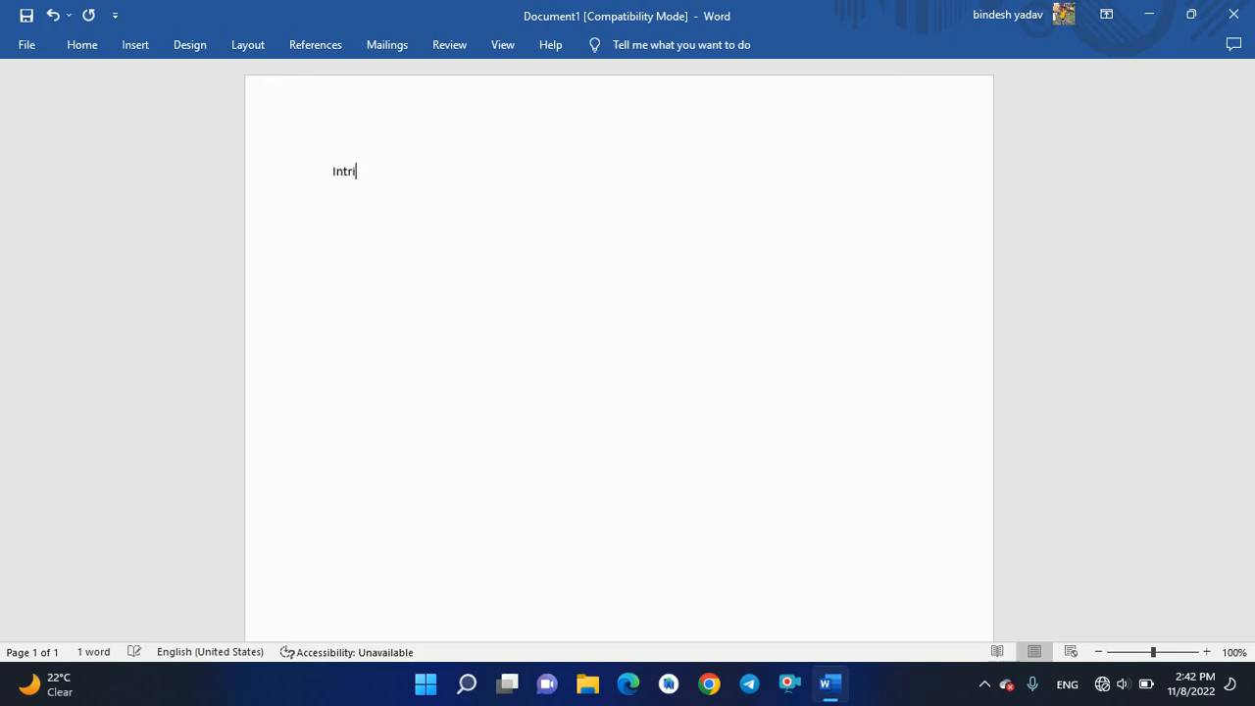
{"action": "key", "text": "BackSpace"}
{"action": "type", "text": "oduction"}
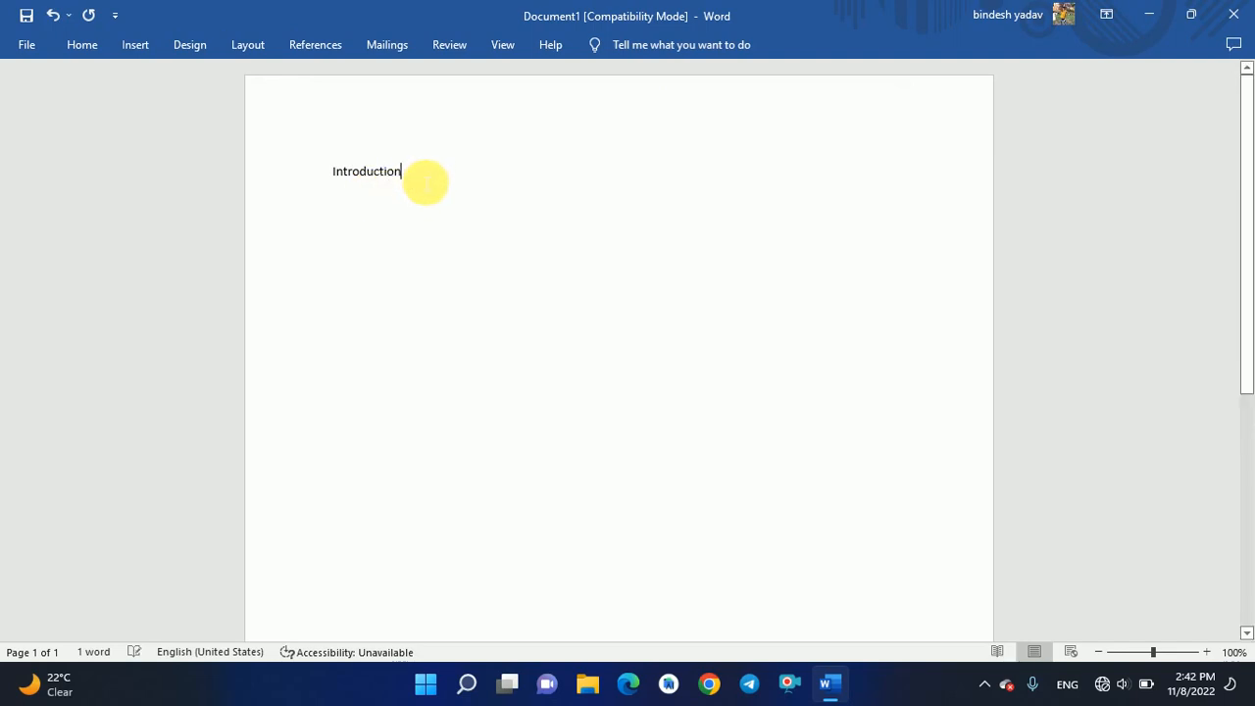
Center the "Introduction" heading and make it bold.
{"action": "left_click_drag", "start_coordinate": [398, 176], "coordinate": [320, 177]}
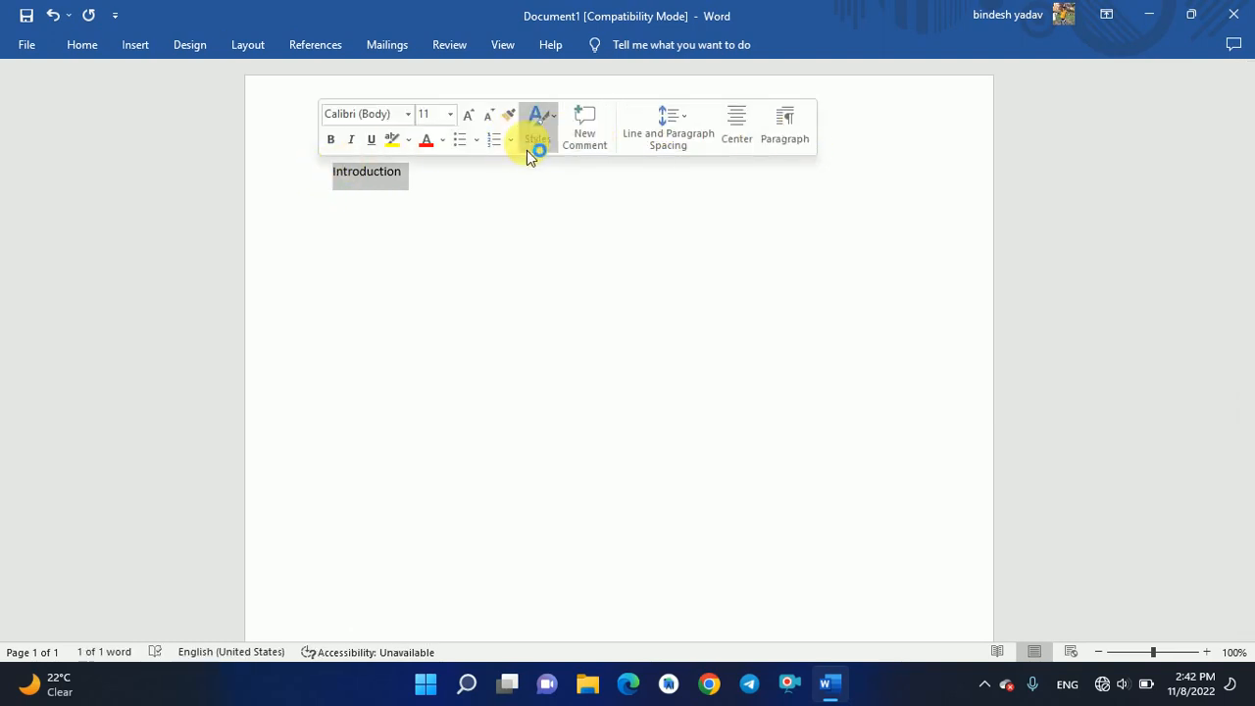
{"action": "left_click", "coordinate": [742, 133]}
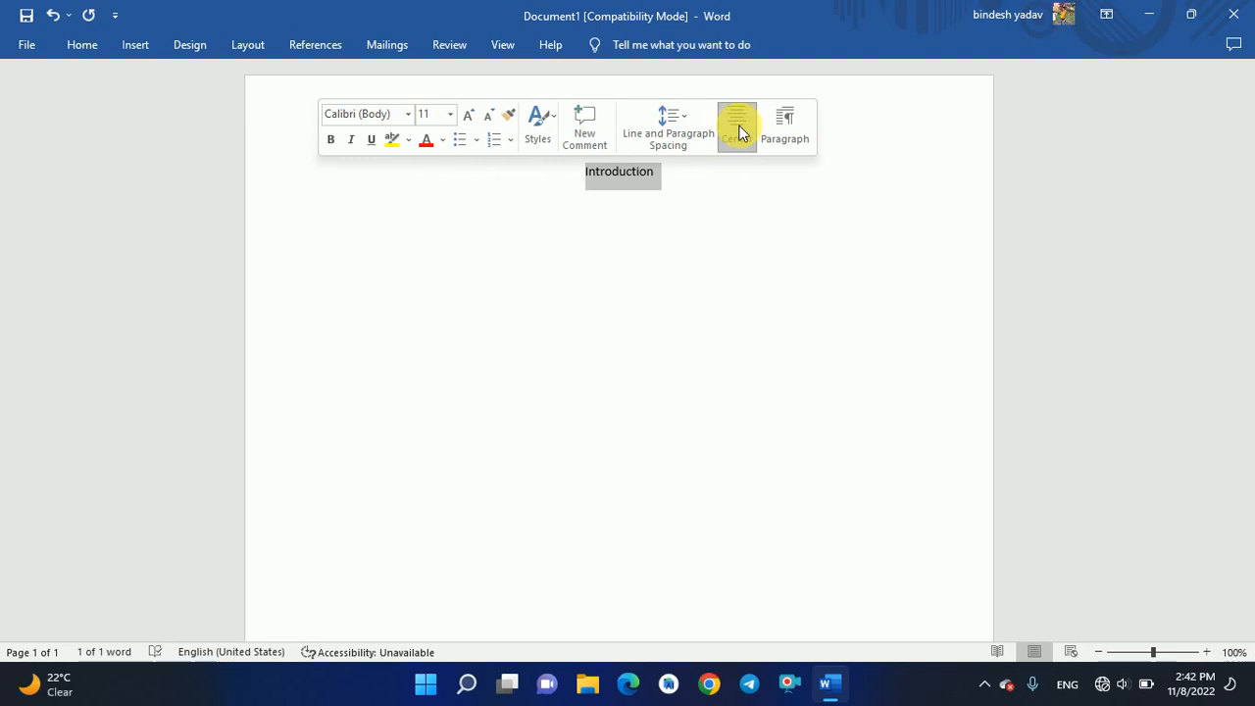
{"action": "left_click", "coordinate": [330, 140]}
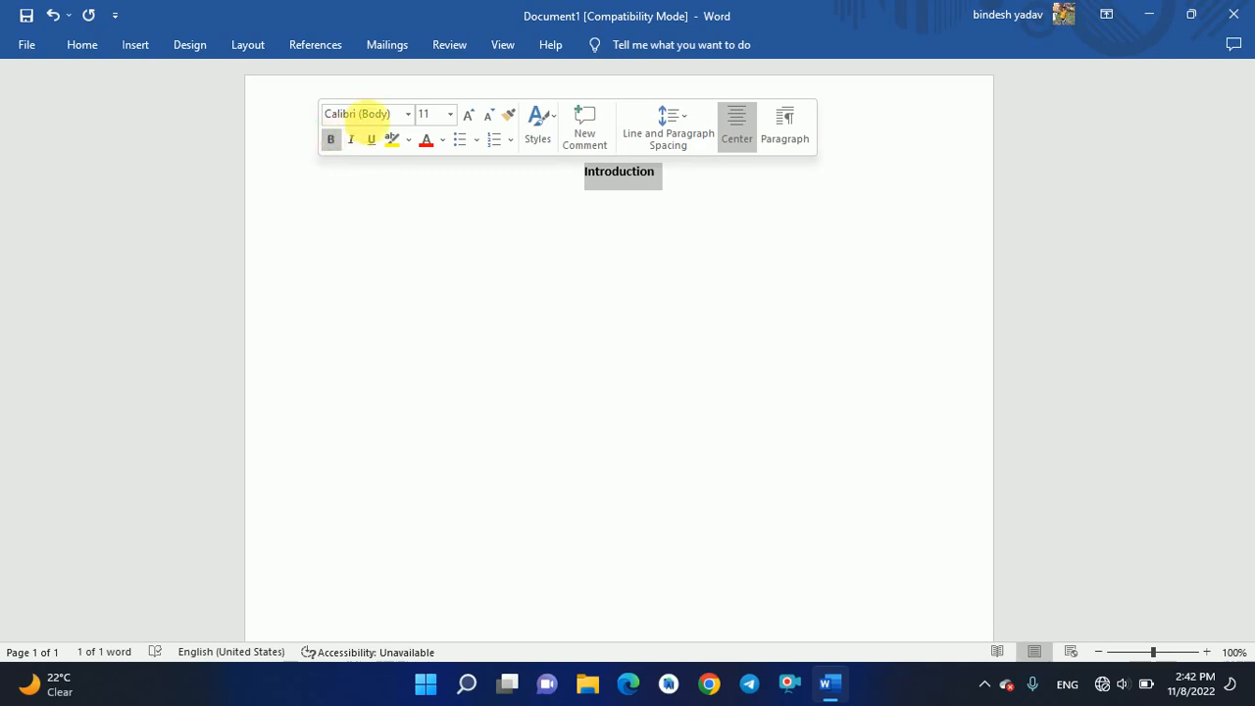
Set the "Introduction" heading's font to Arial Black and its size to 26.
{"action": "double_click", "coordinate": [386, 116]}
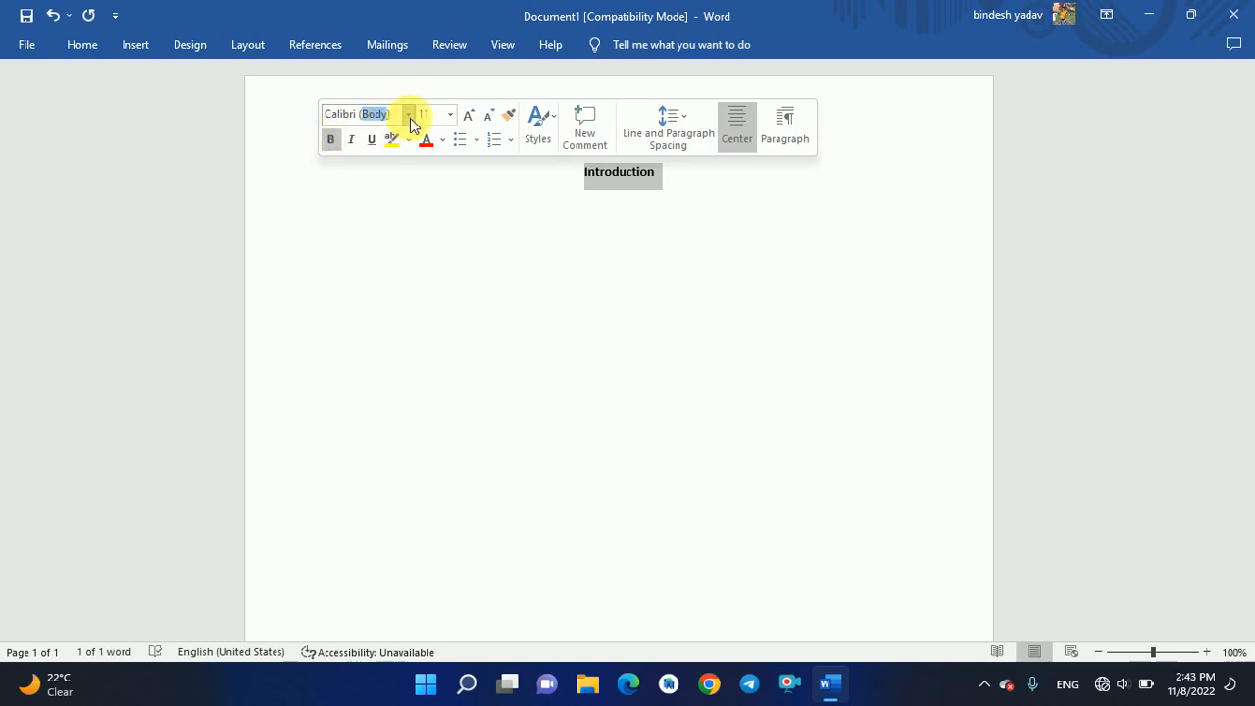
{"action": "left_click", "coordinate": [408, 117]}
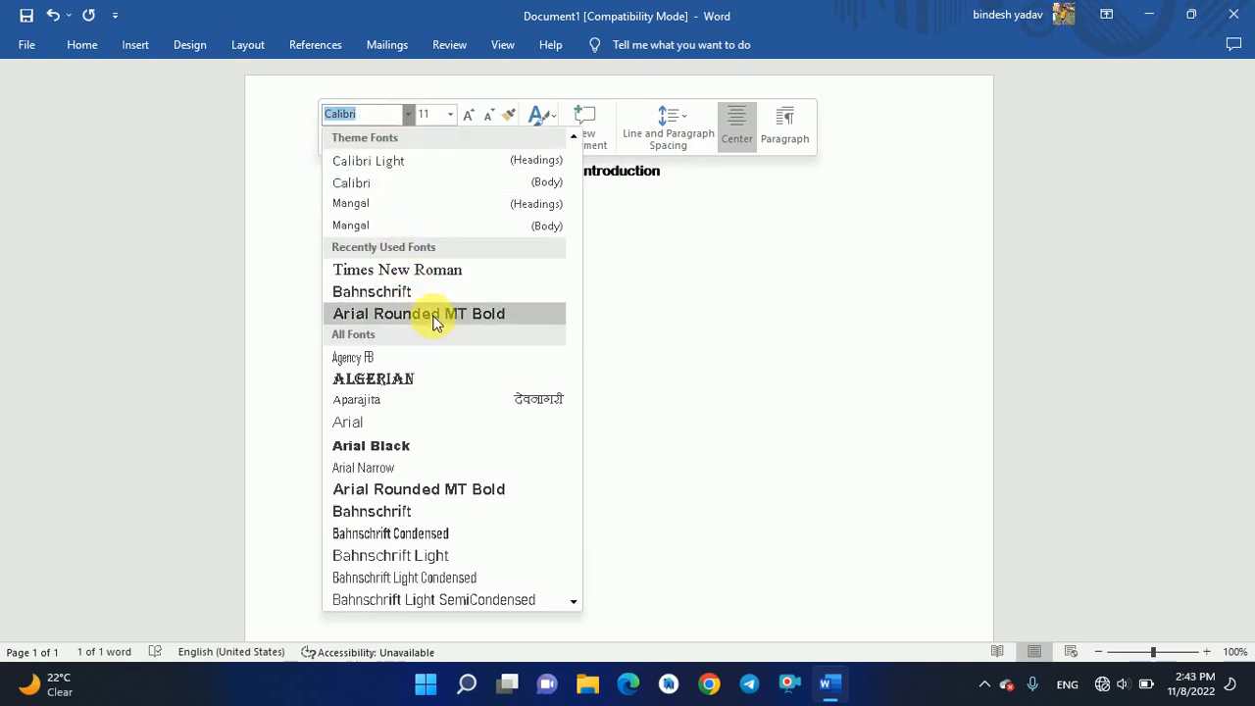
{"action": "left_click", "coordinate": [396, 447]}
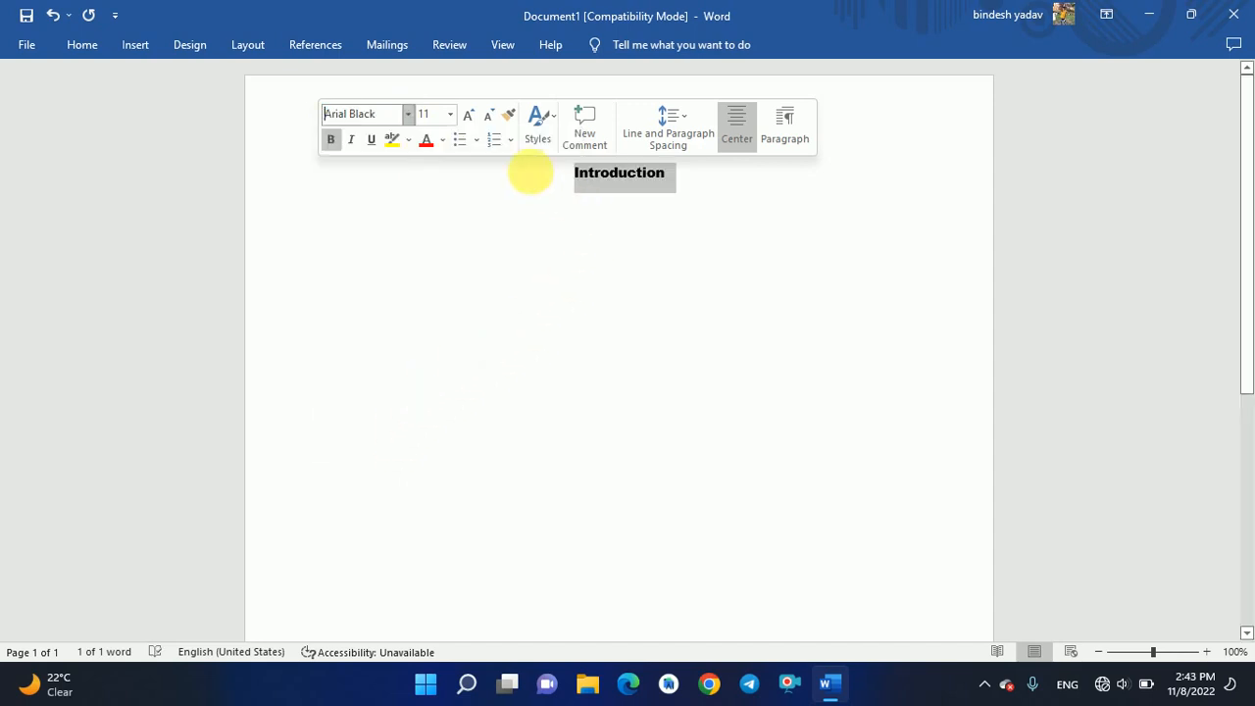
{"action": "left_click", "coordinate": [431, 114]}
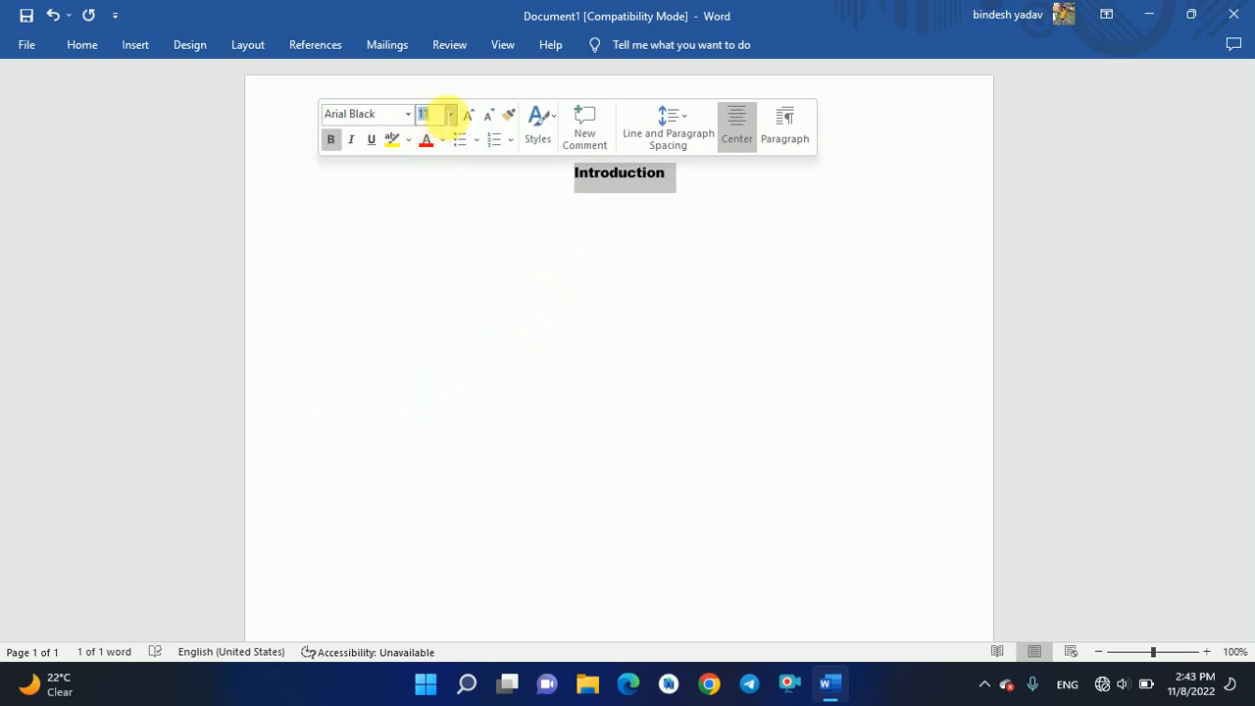
{"action": "type", "text": "26"}
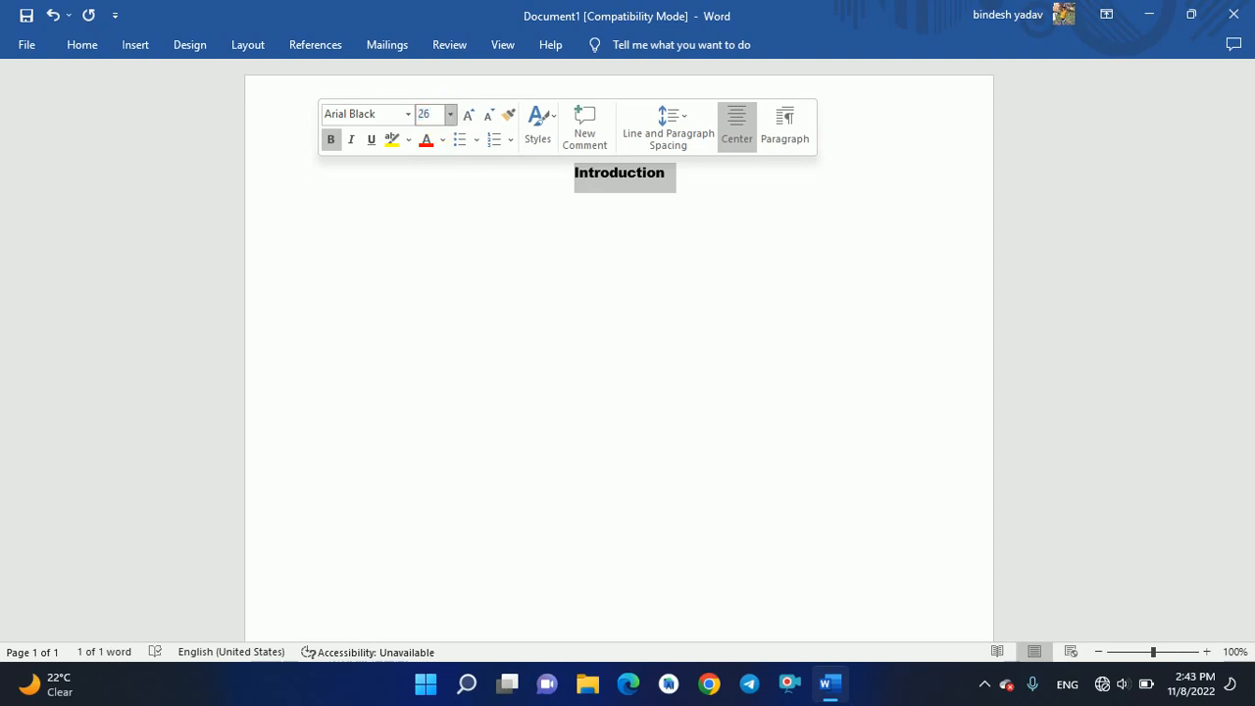
{"action": "key", "text": "Return"}
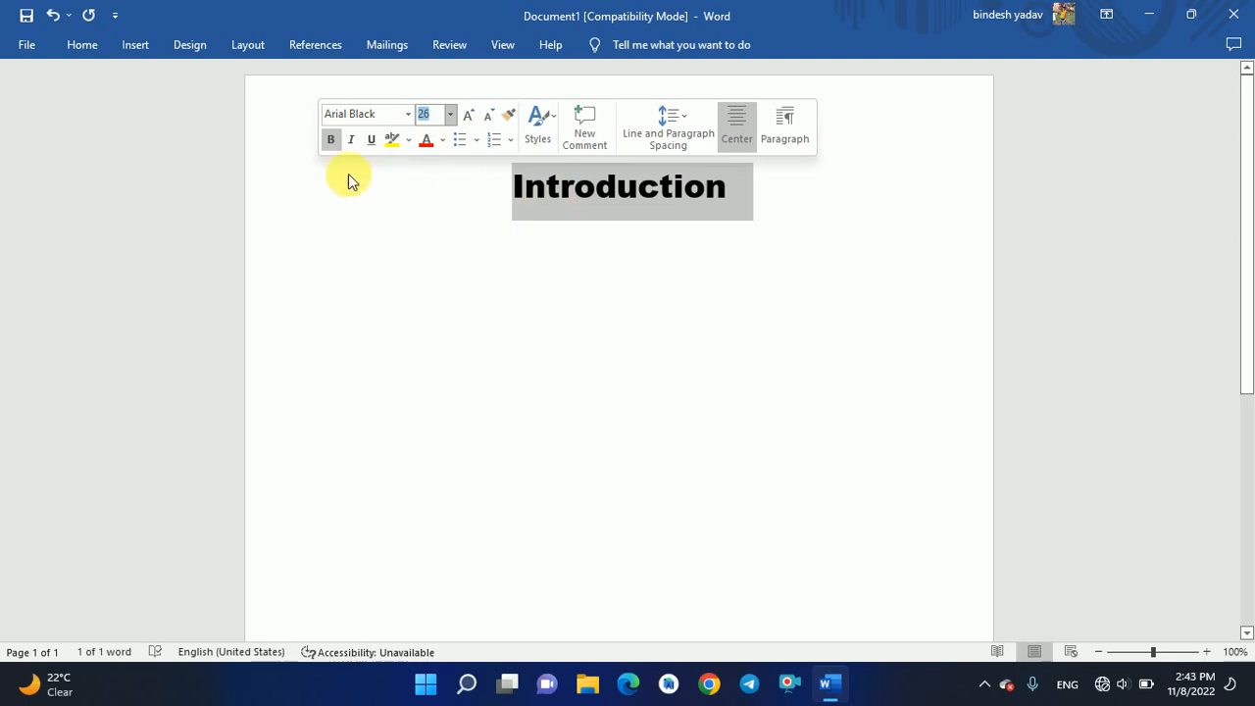
{"action": "left_click", "coordinate": [353, 141]}
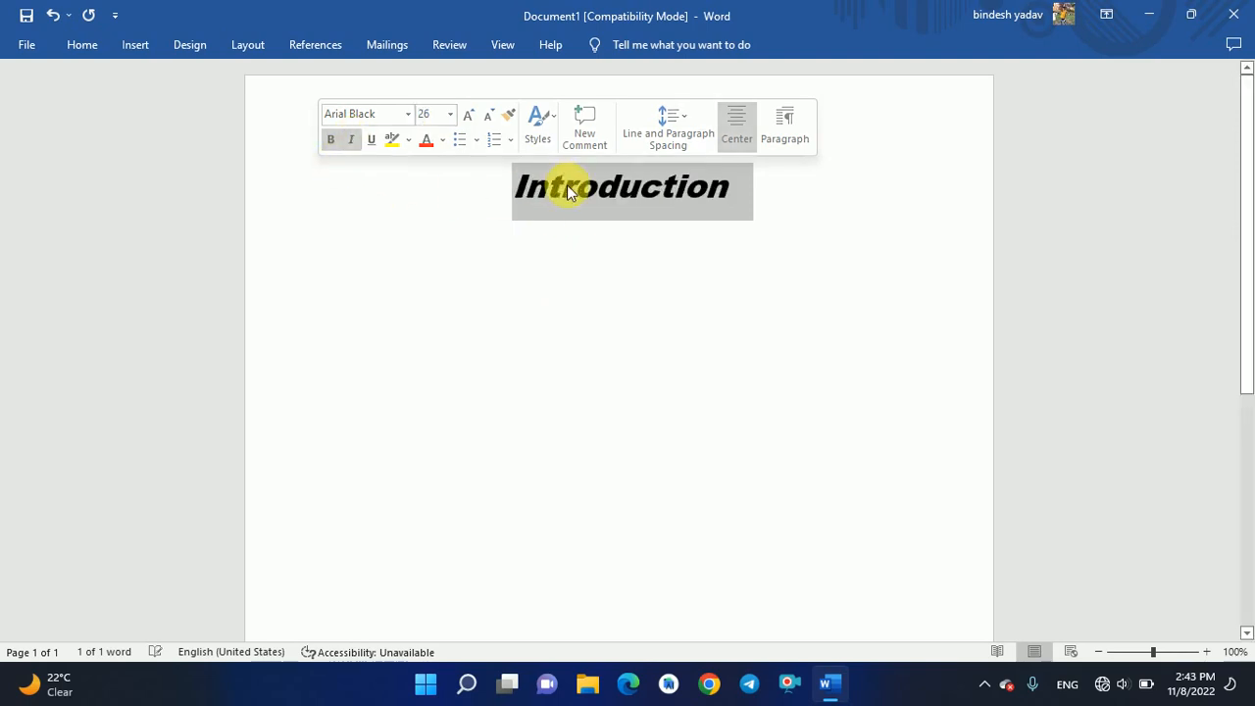
{"action": "left_click", "coordinate": [371, 142]}
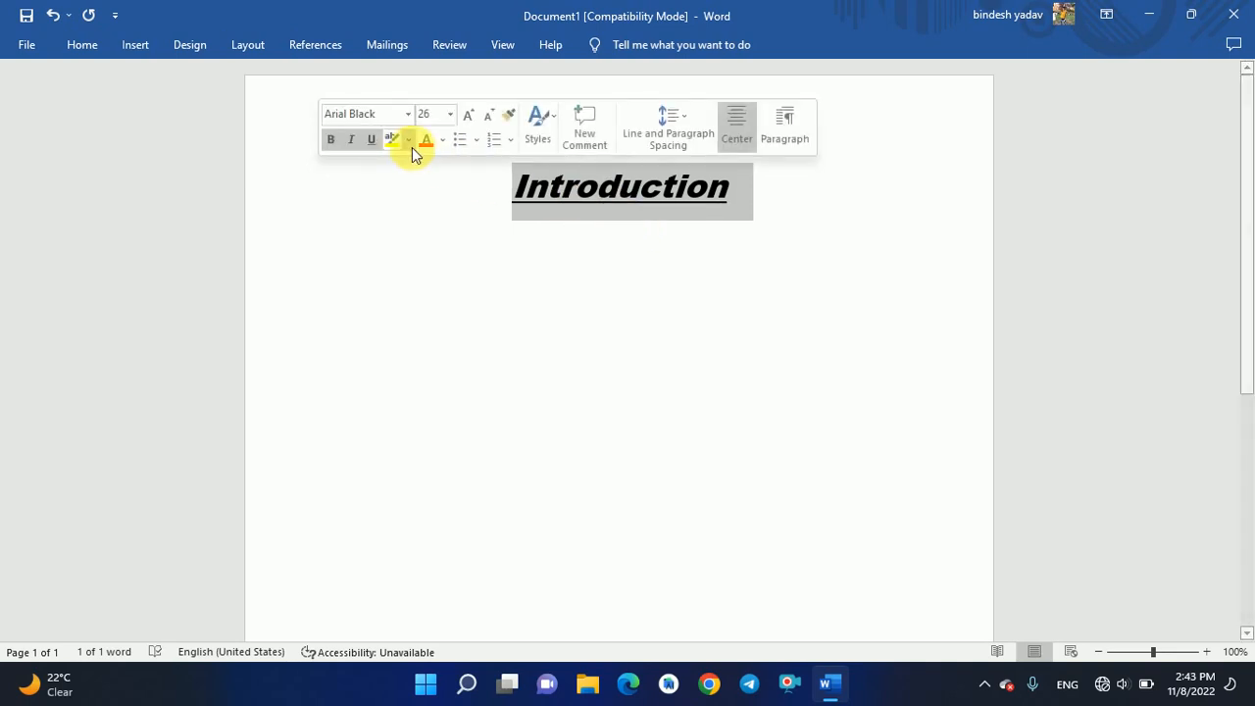
{"action": "left_click", "coordinate": [371, 145]}
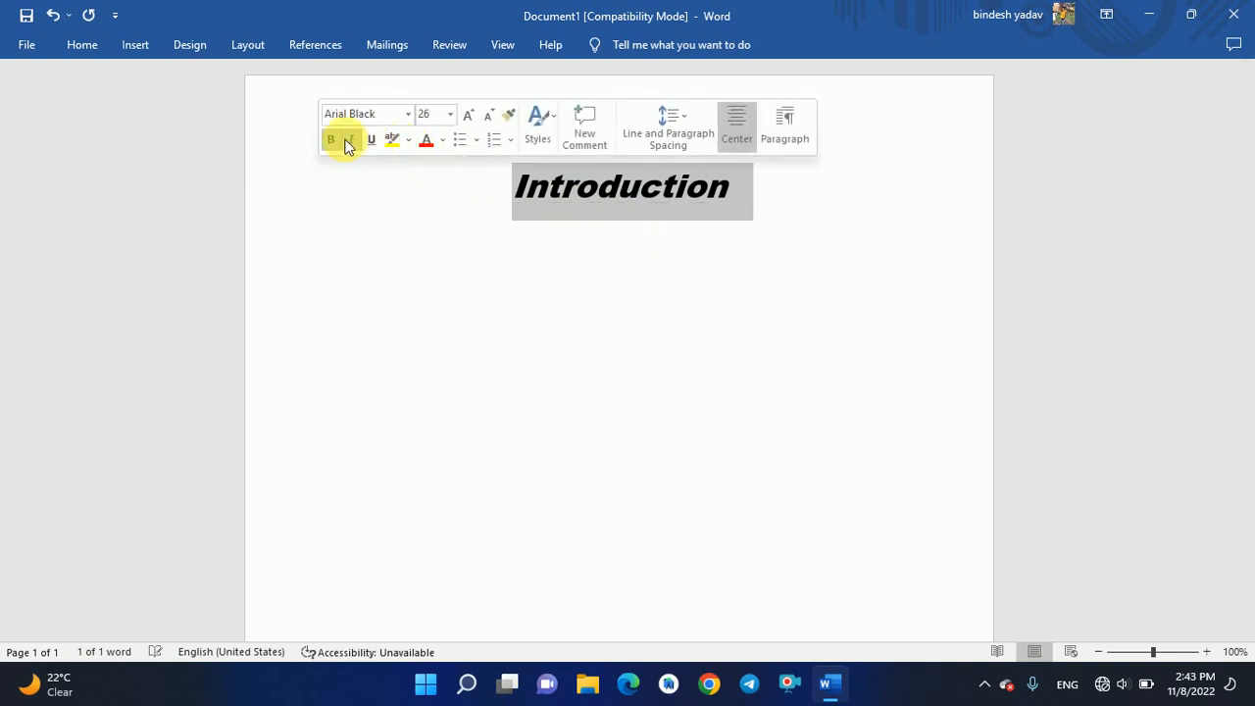
{"action": "left_click", "coordinate": [351, 143]}
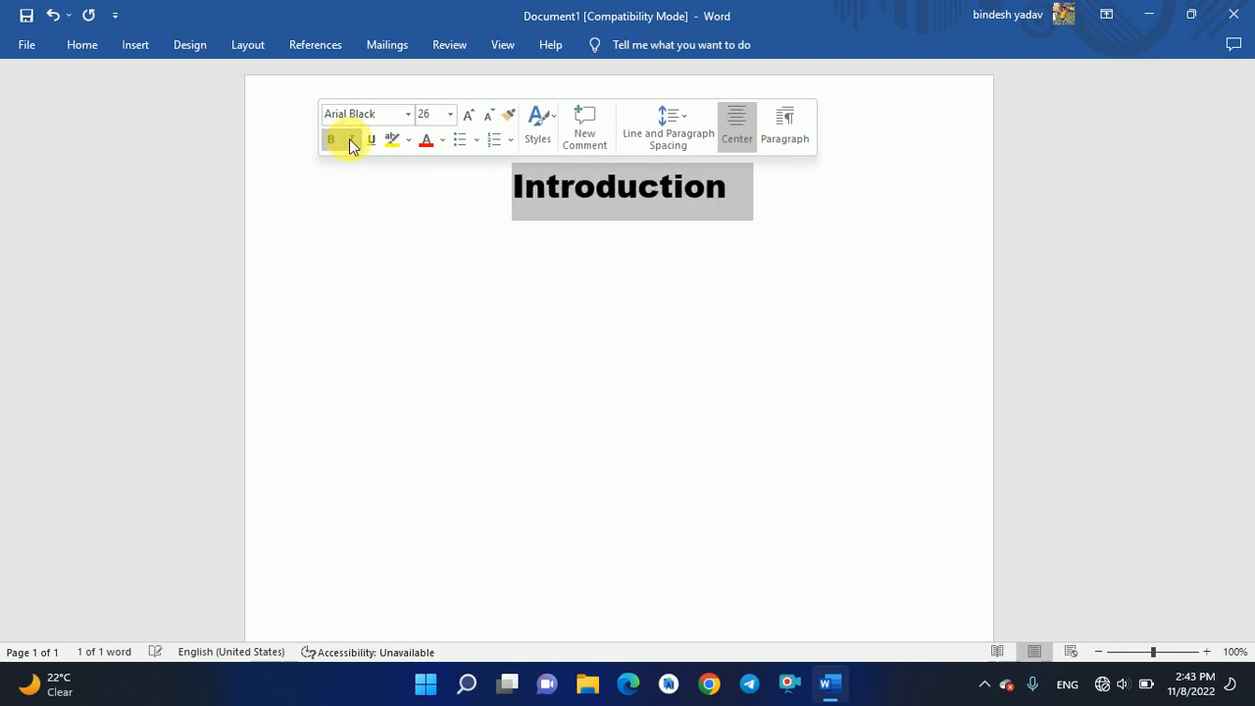
Change the font colour of the "Introduction" heading to a darker theme blue.
{"action": "left_click", "coordinate": [428, 143]}
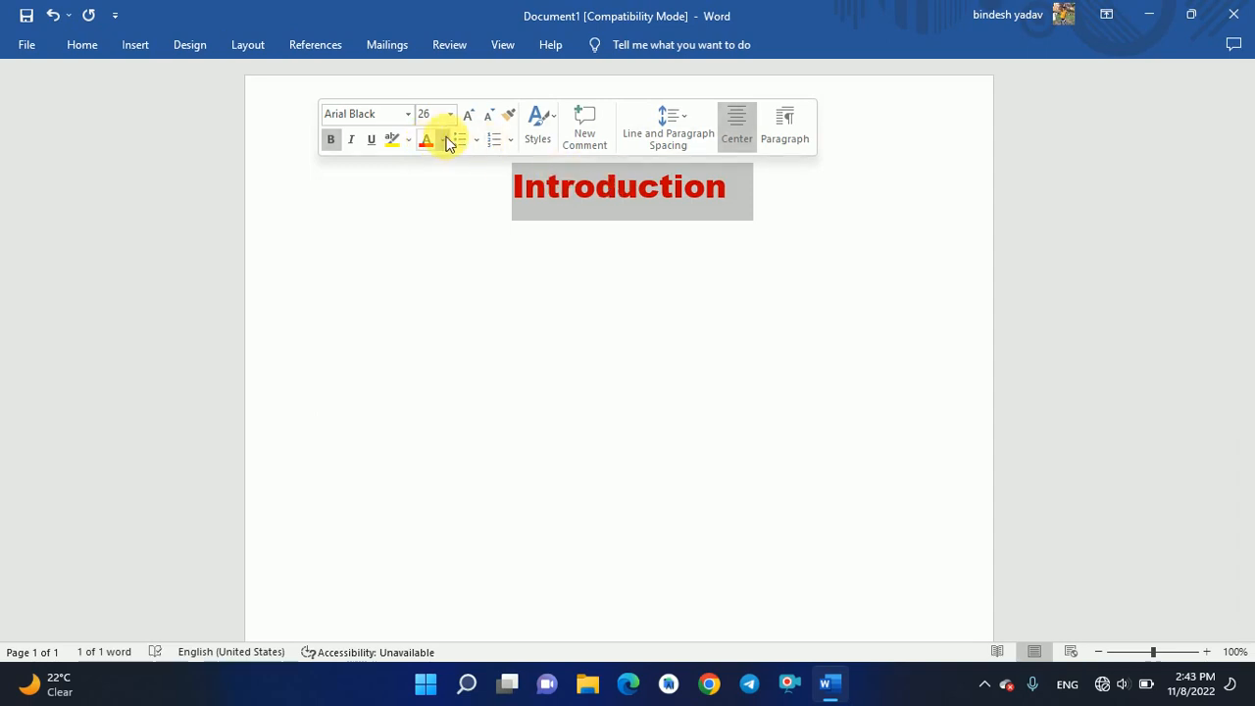
{"action": "left_click", "coordinate": [444, 140]}
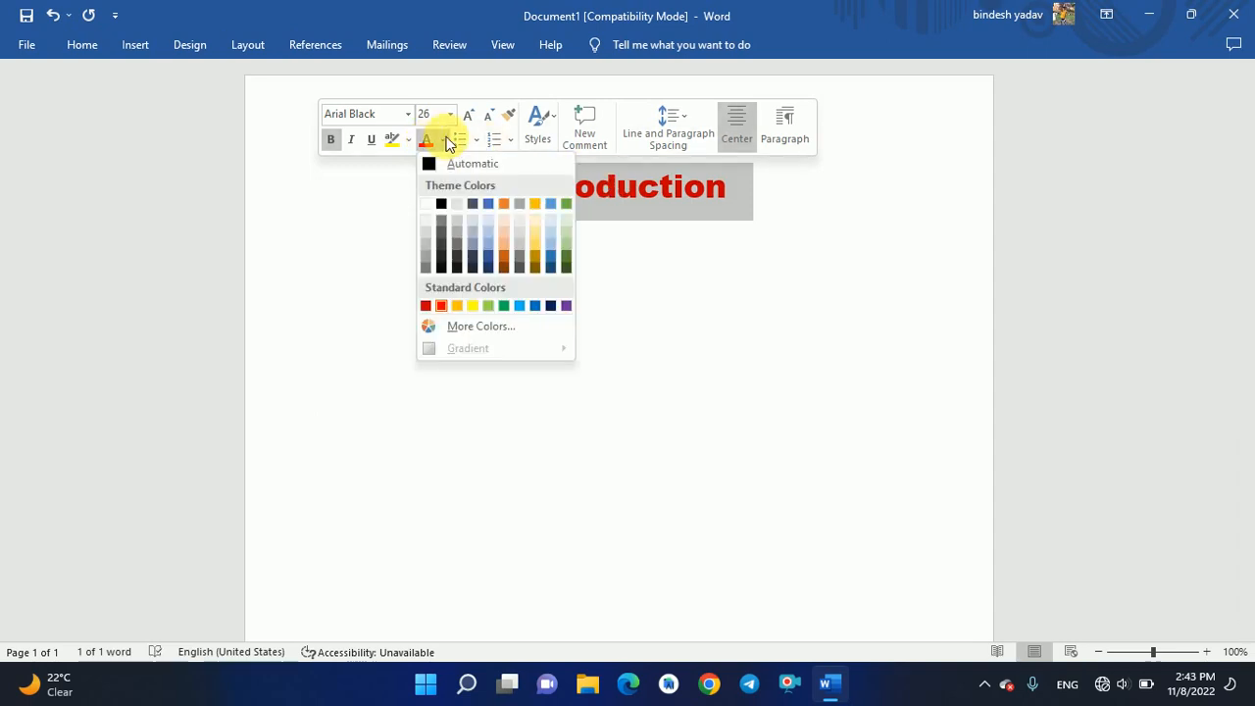
{"action": "left_click", "coordinate": [549, 253]}
{"action": "left_click", "coordinate": [552, 235]}
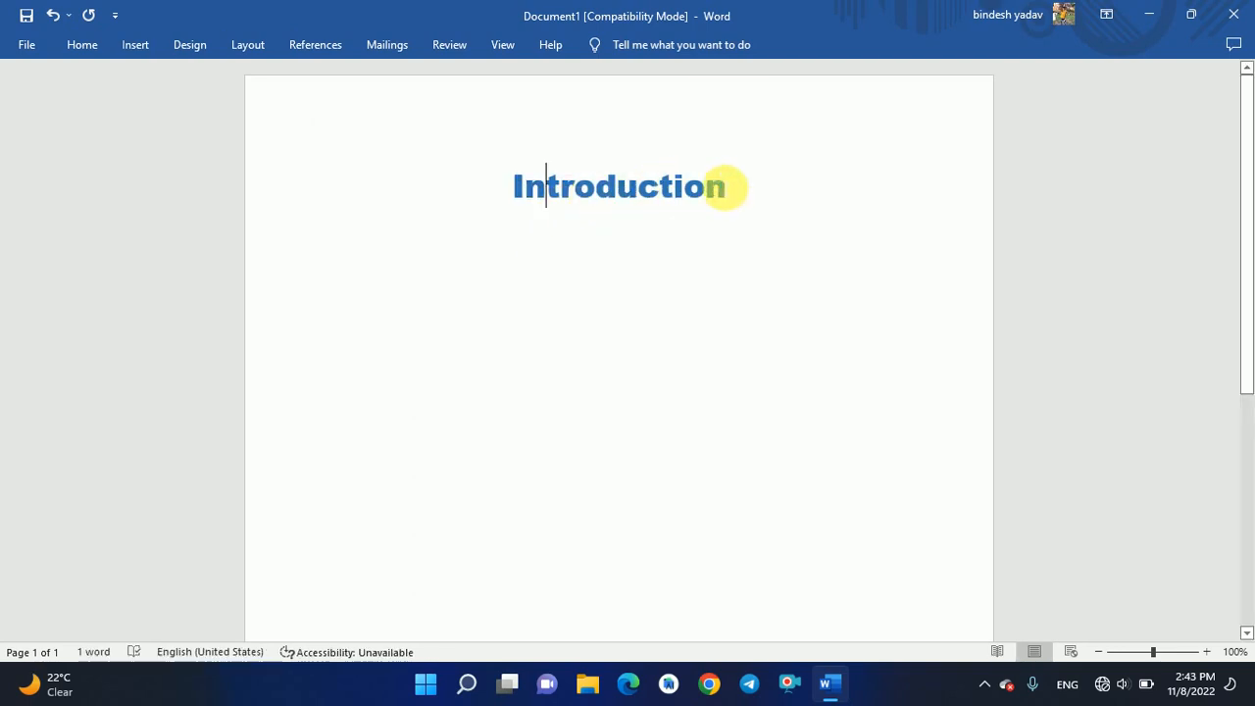
Start a new left-aligned paragraph below the "Introduction" heading.
{"action": "left_click_drag", "start_coordinate": [735, 188], "coordinate": [508, 196]}
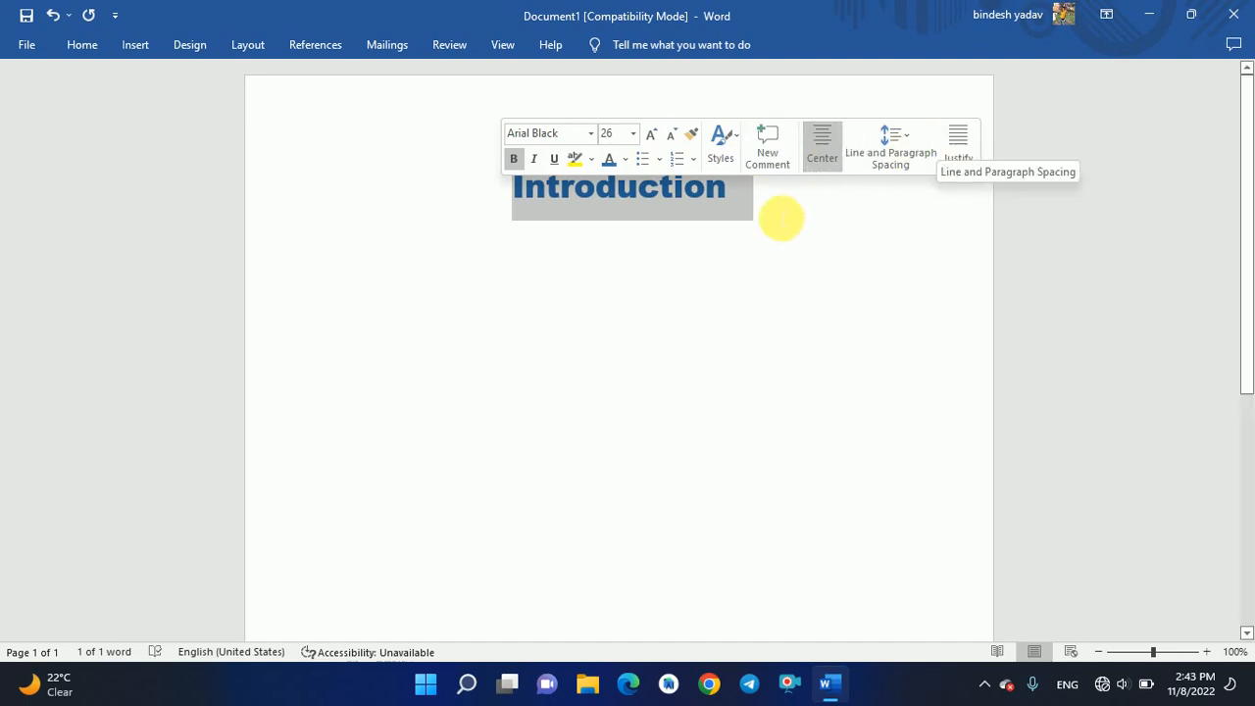
{"action": "left_click", "coordinate": [771, 203]}
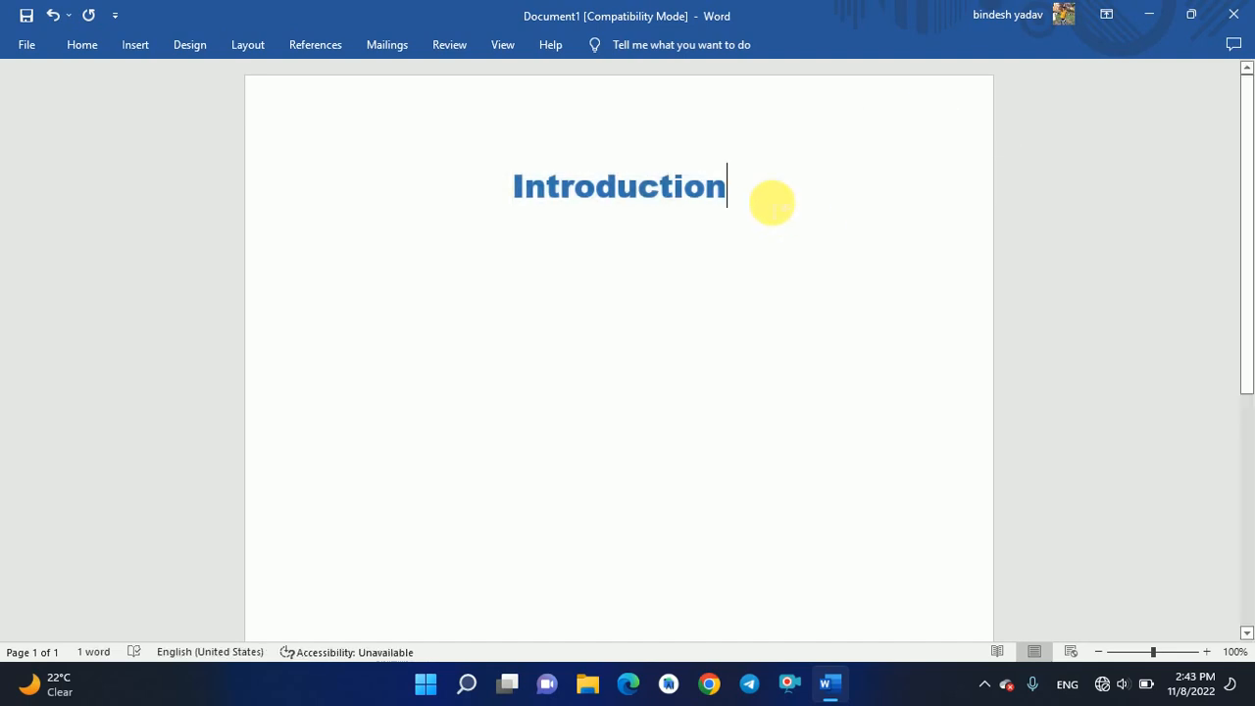
{"action": "key", "text": "Return"}
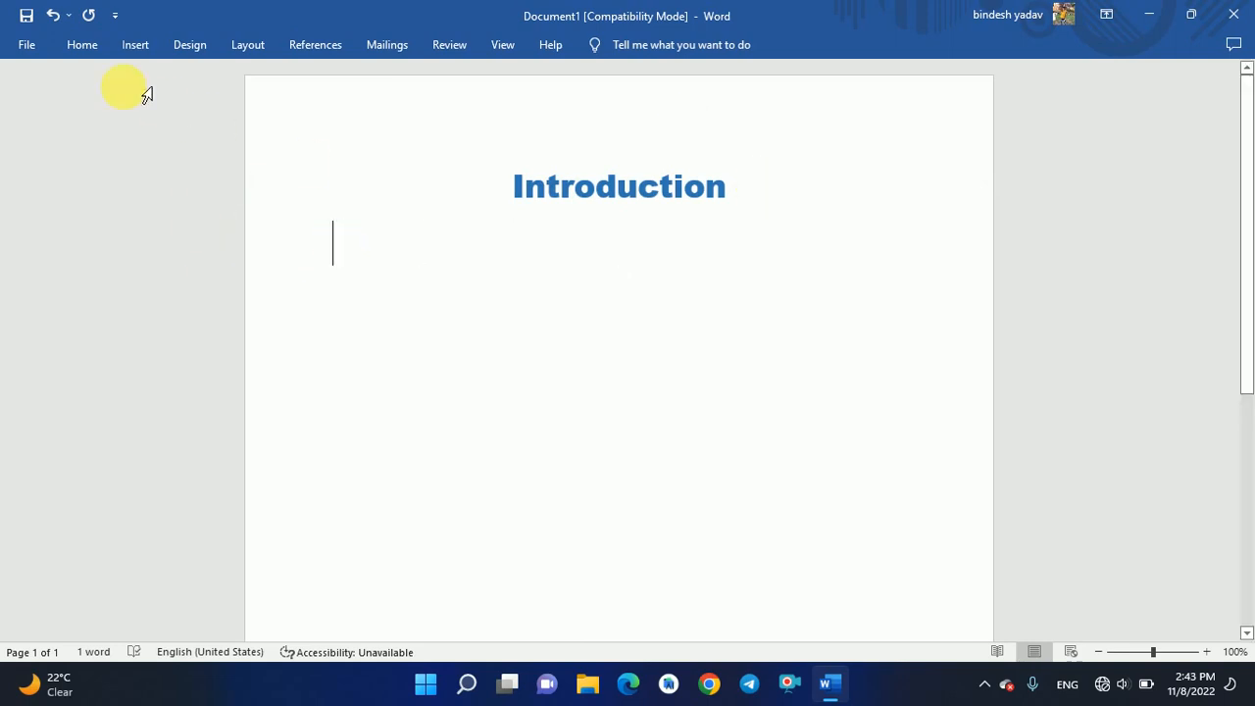
Set the font size of the empty paragraph below the heading to 12.
{"action": "left_click", "coordinate": [98, 44]}
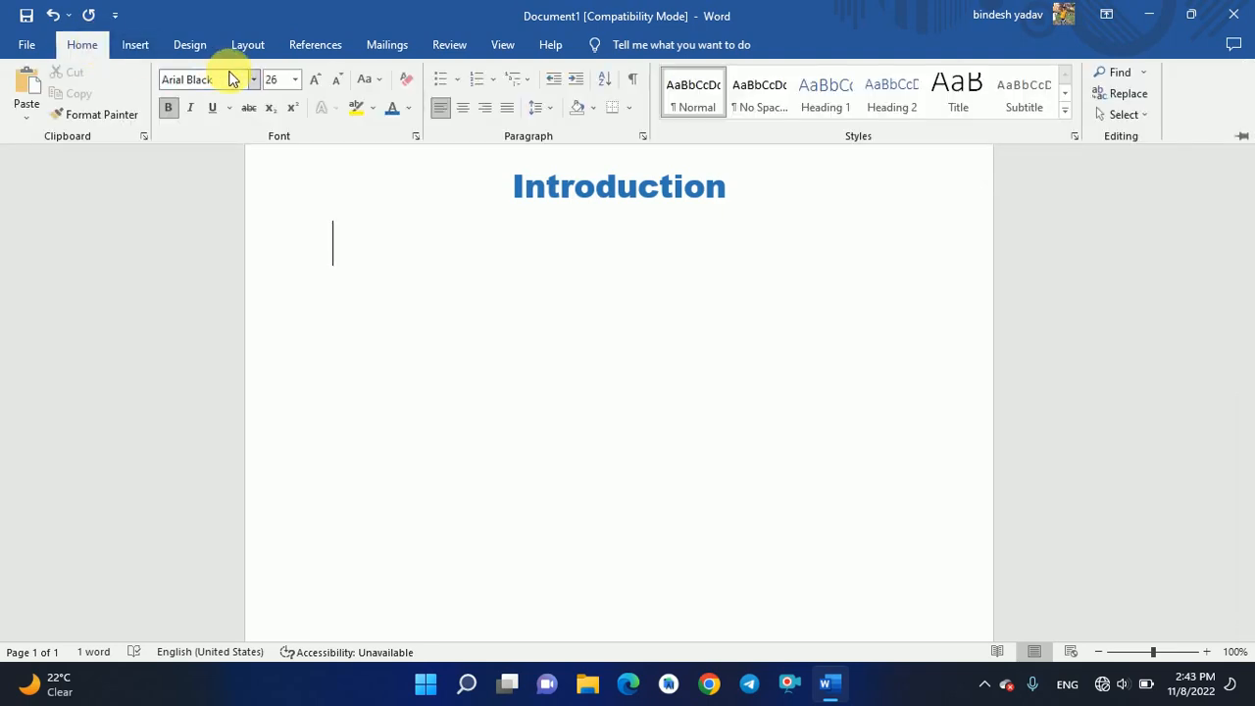
{"action": "left_click", "coordinate": [278, 79]}
{"action": "type", "text": "16"}
{"action": "key", "text": "Return"}
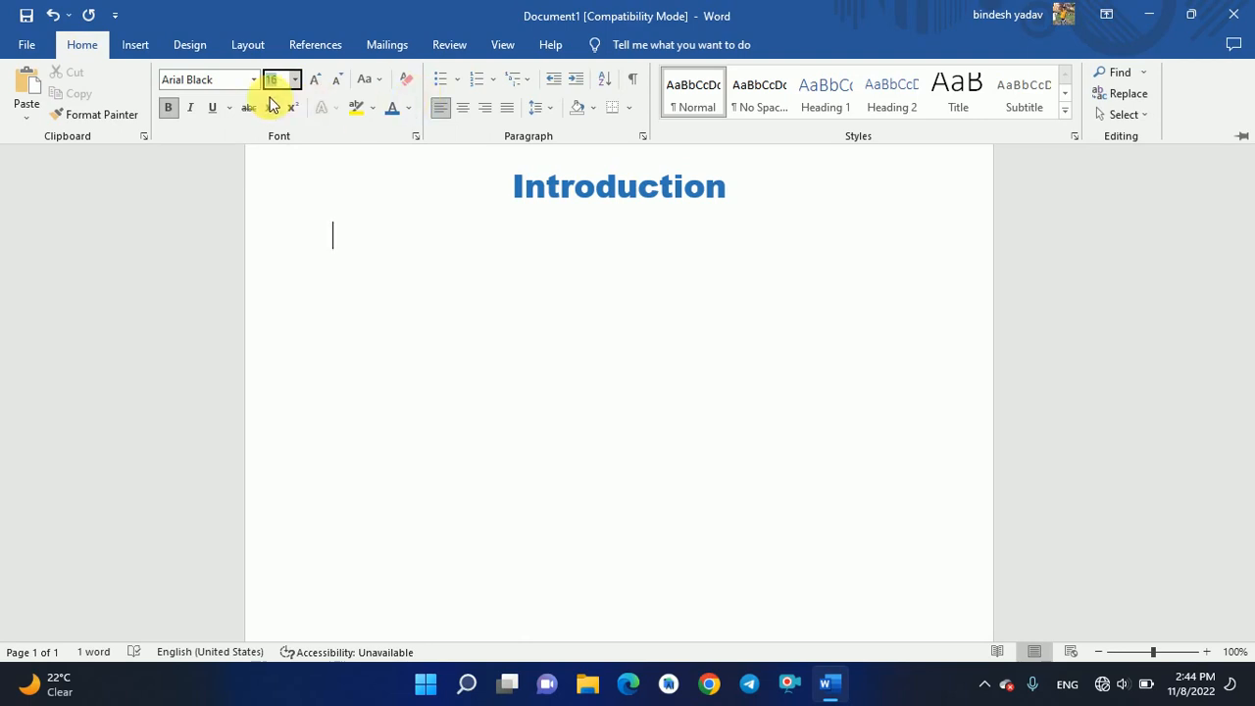
{"action": "left_click", "coordinate": [277, 79]}
{"action": "type", "text": "12"}
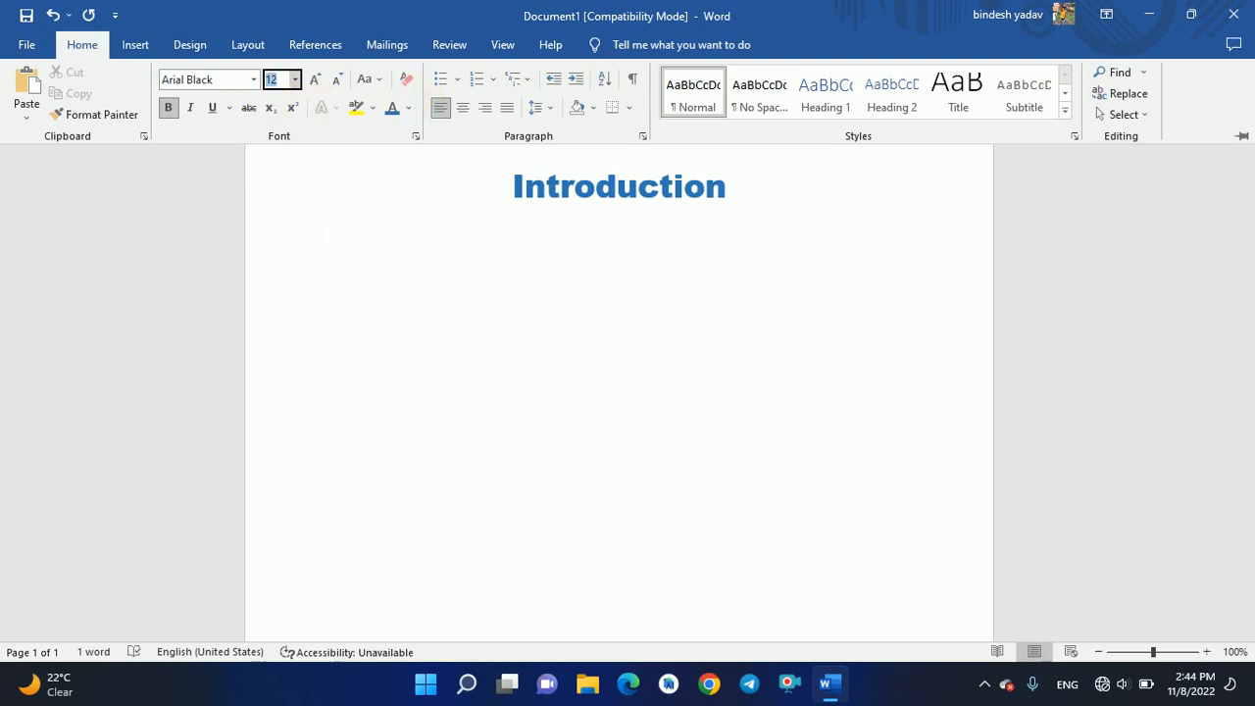
{"action": "key", "text": "Return"}
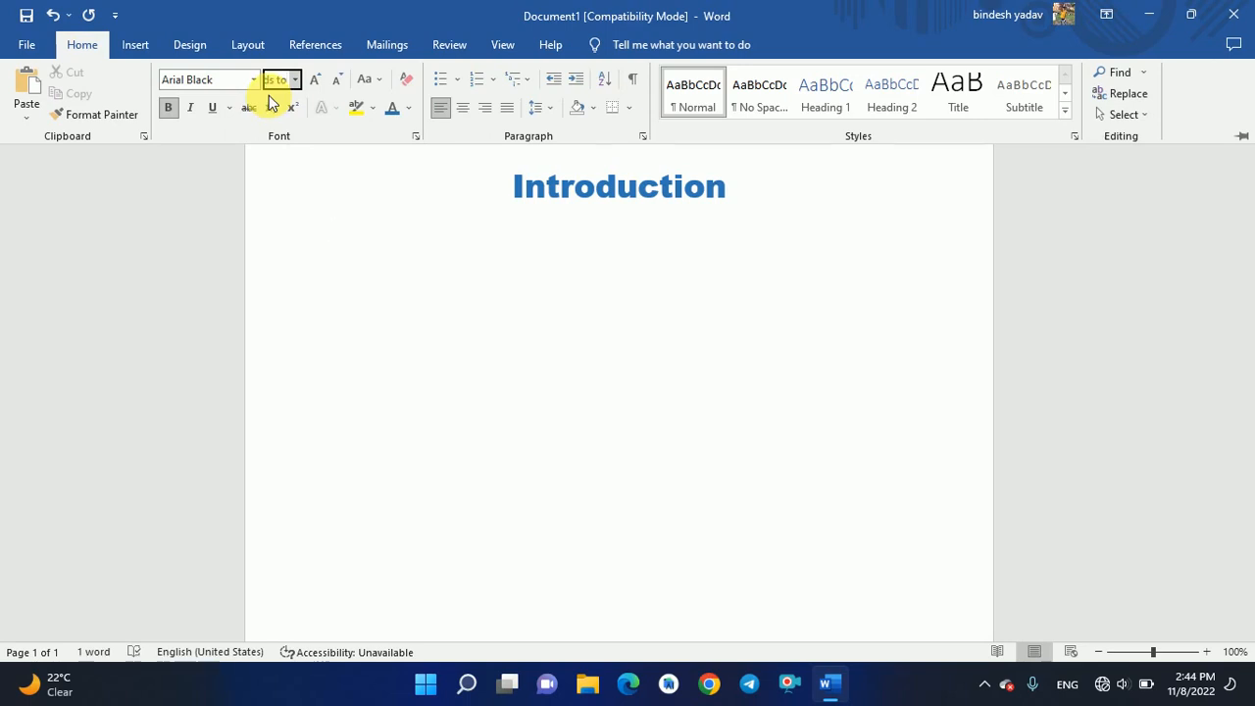
Paste the two introduction paragraphs, on problems booking doctor appointments and on mobile communication technology, below the heading.
{"action": "left_click", "coordinate": [339, 240]}
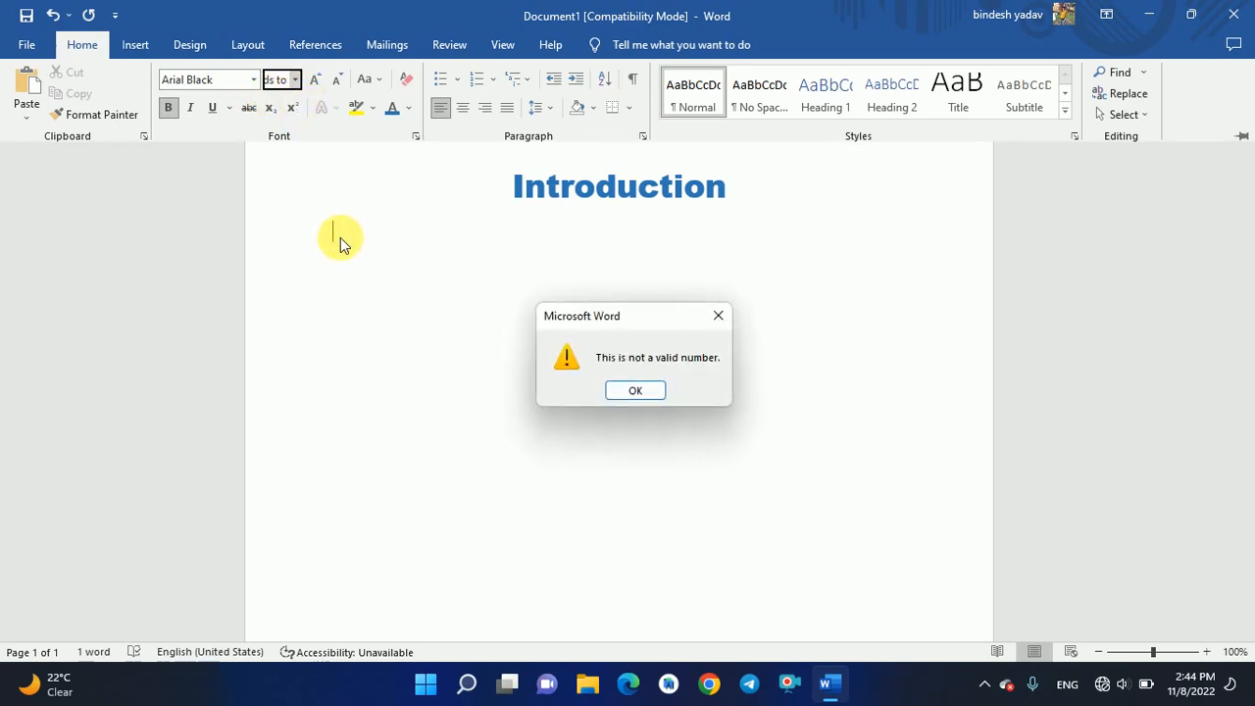
{"action": "left_click", "coordinate": [622, 390]}
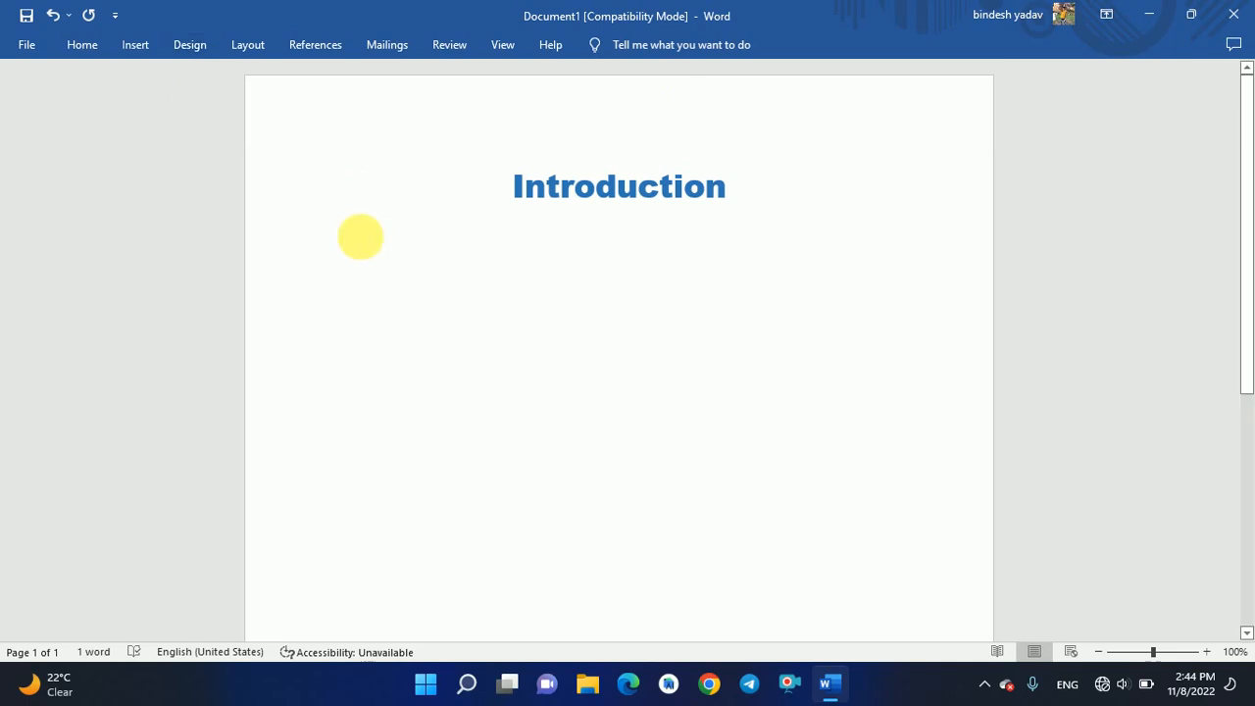
{"action": "type", "text": "In modern era many people face problem after ill they can not able to book appointment with doctor due to this patient waits in large queue and may people are comes in trouble . If anybody is ill and wants to visit a doctor for checkup, he or she needs to visit the hospital and waits until the doctor is available. The patient also waits in a queue while getting appointment. If the doctor cancels the appointment for some emergency reasons then the patient is not able to know about the cancelation of the appointment unless or until he or she visits the hospital. As the mobile communication technology is developing rapidly, therefore, one can use the mobile's applications to overcome such problems and inconvenience for the patients. There is much work in the literature in this regard. Patients for whom there is no appointment who ask to be seen on the same day can be a source of irritation. During March 1978, 214 of these patients were compared with 749 who made appointments. No evidence was found that such patients were abusing the system, and almost half were found to be children. It was concluded that these consultations were inevitable, but the attitude of the doctors to them may have been affecting their management. The system used produces some loss of personal care, the effects of which need to be studied further. In two separate studies that included data from more than 650 patients, researchers from Brock University discovered that around 50 per cent of doctor's appointments start late. Most often, it was because the physician was running late, rather than the patients."}
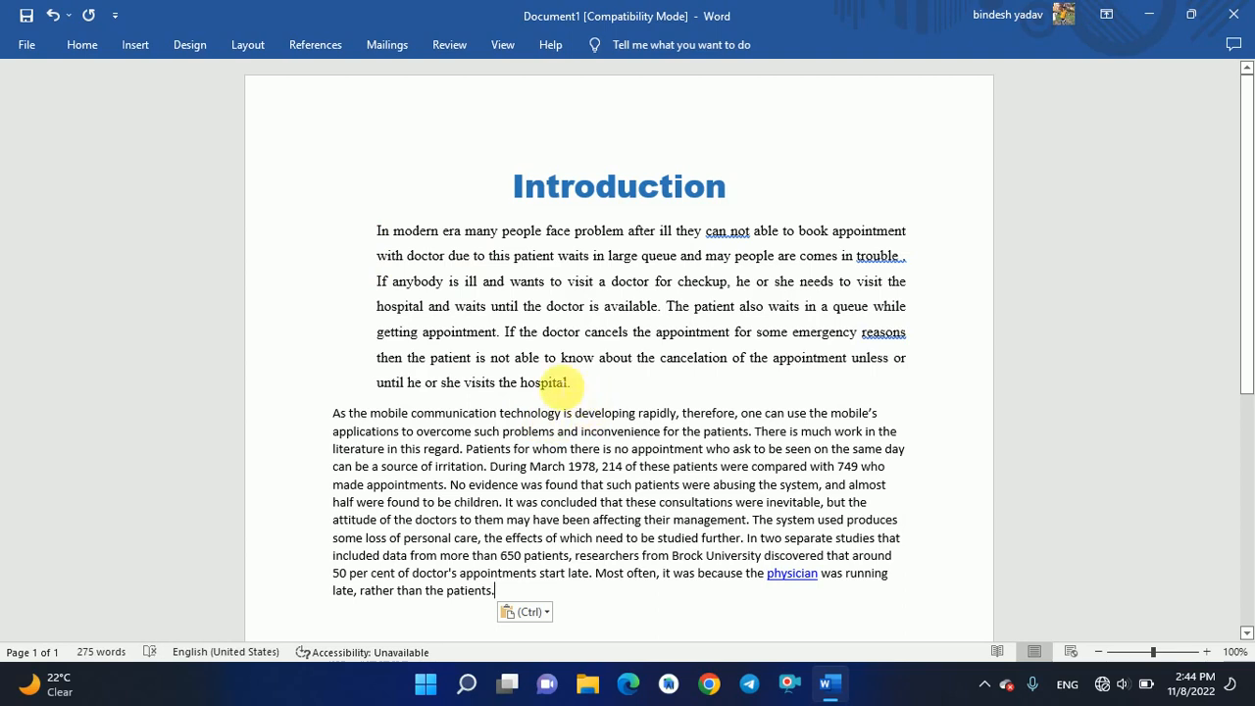
Try centred alignment on the first introduction paragraph, and switch it to left alignment.
{"action": "left_click", "coordinate": [372, 241]}
{"action": "left_click_drag", "start_coordinate": [377, 235], "coordinate": [612, 318]}
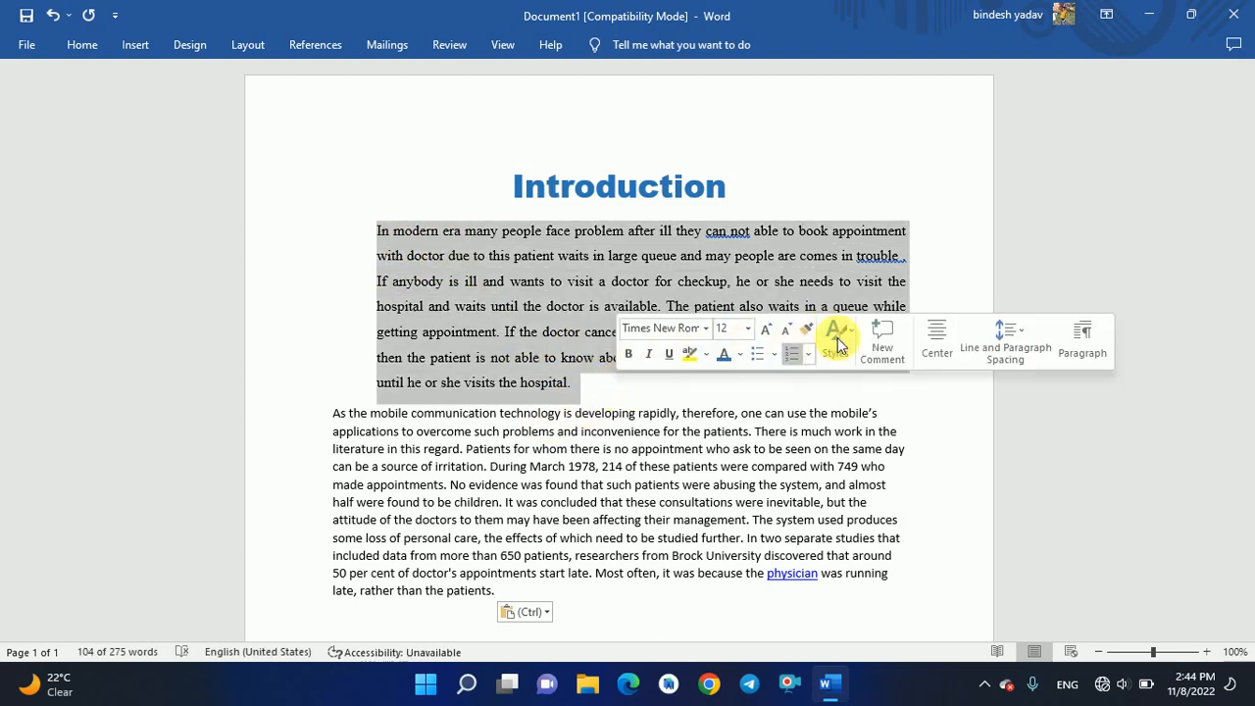
{"action": "left_click", "coordinate": [945, 336]}
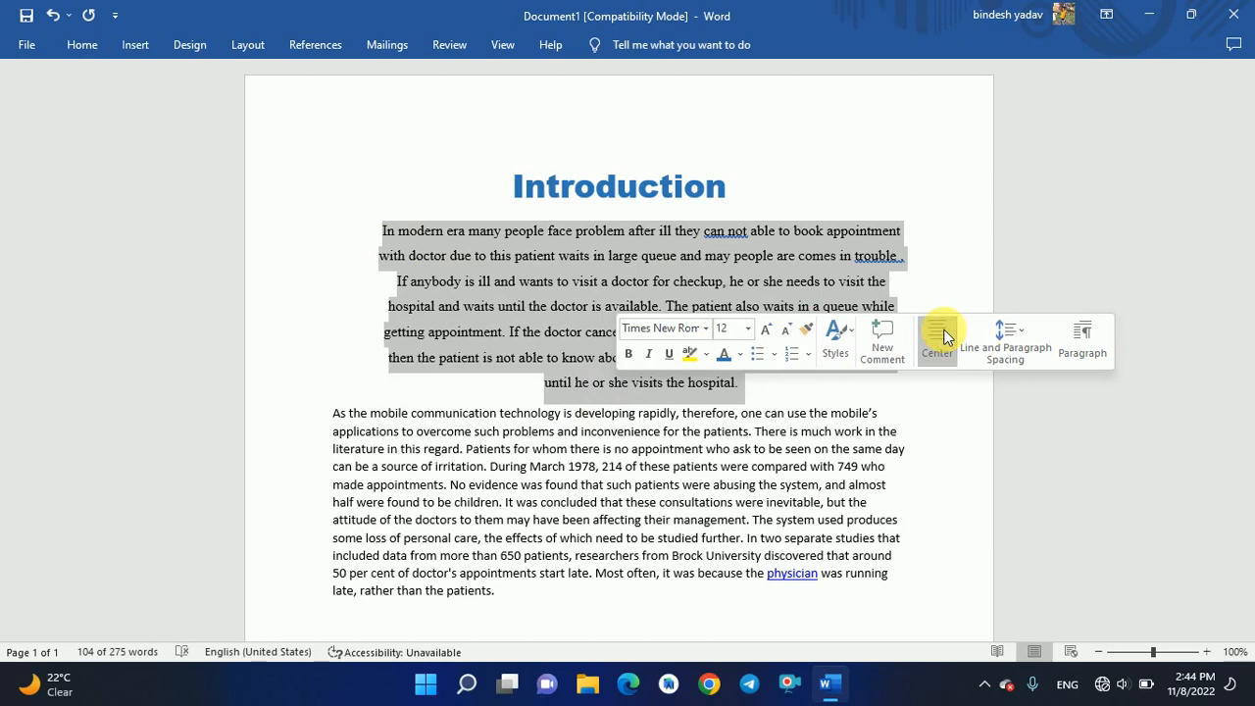
{"action": "left_click", "coordinate": [944, 336]}
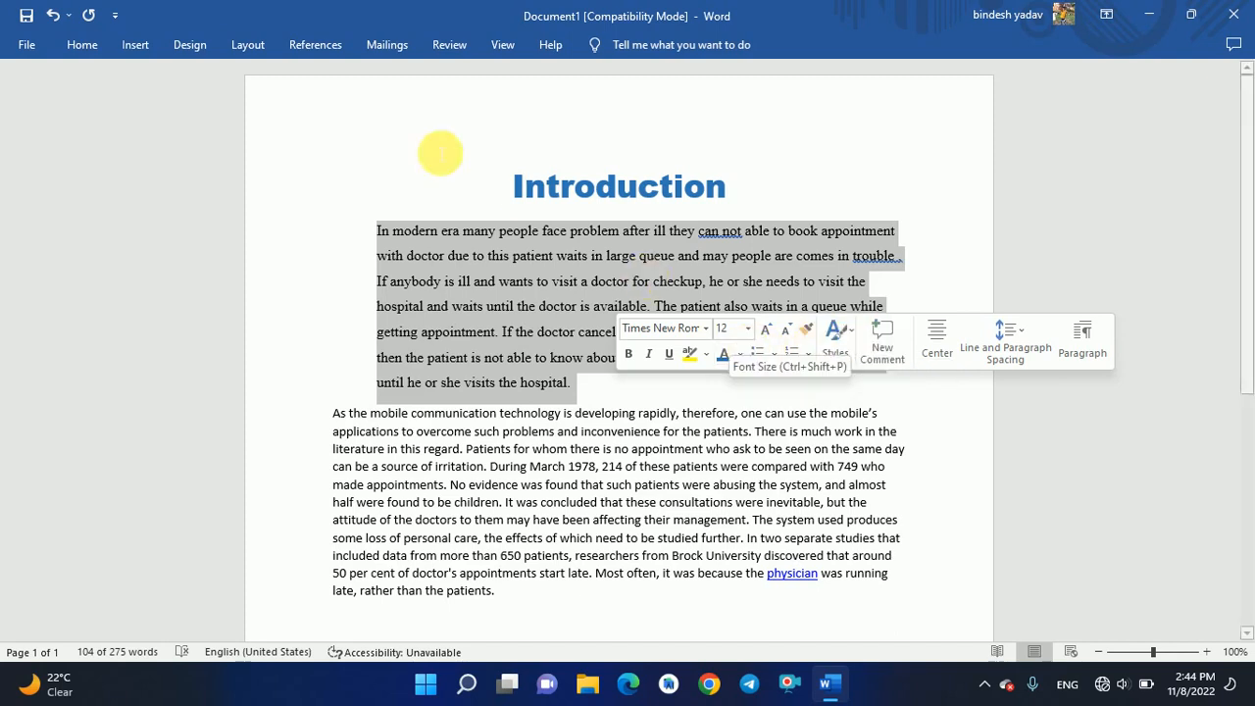
Try centred, right and justified alignment on the selected paragraph, and set it back to left alignment.
{"action": "left_click", "coordinate": [90, 46]}
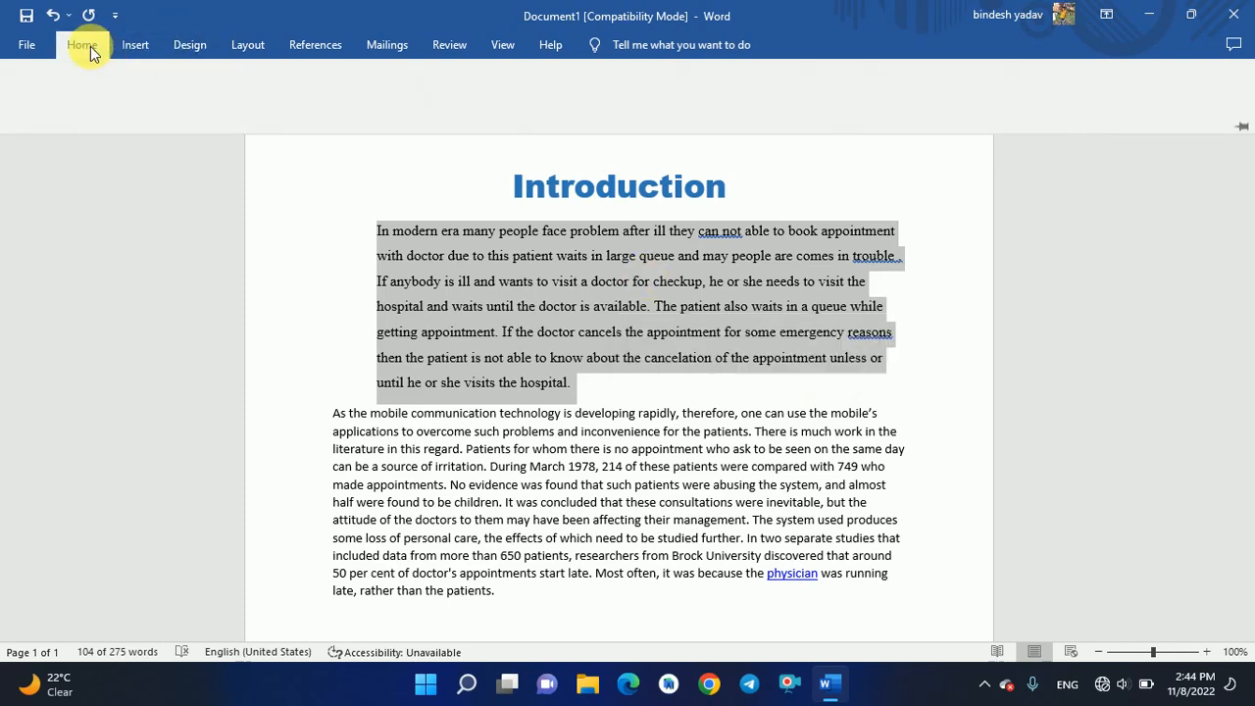
{"action": "left_click", "coordinate": [461, 108]}
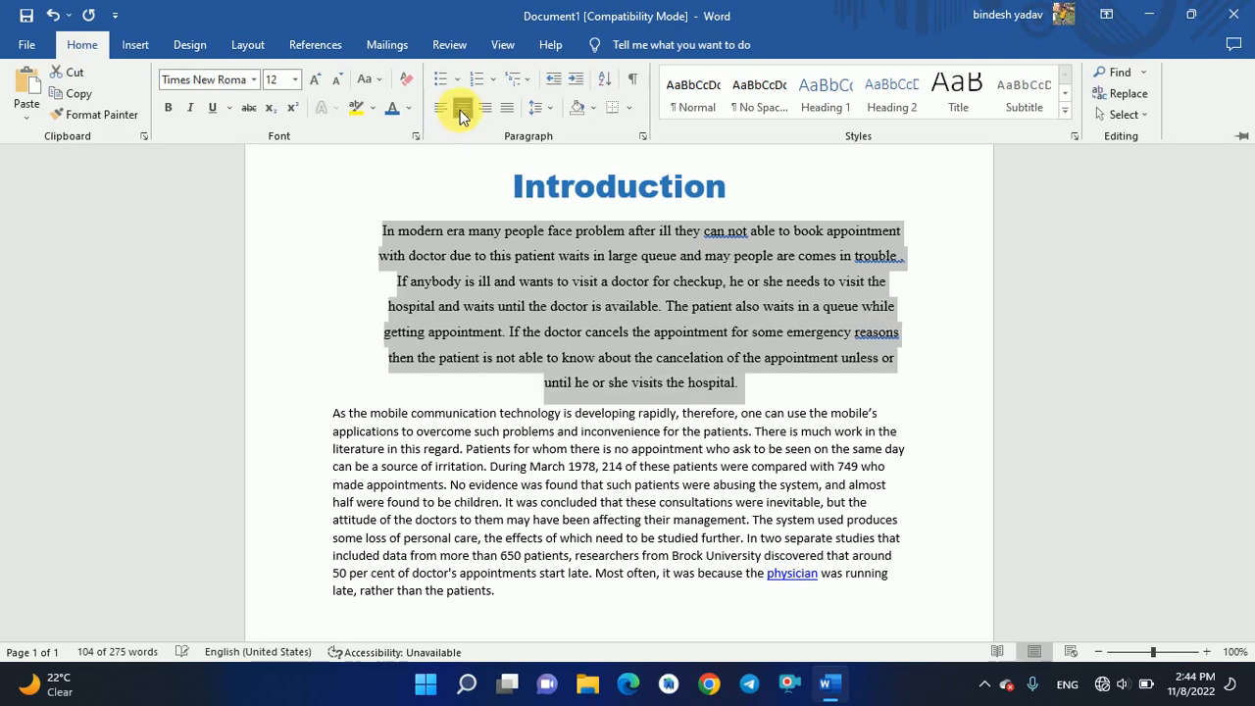
{"action": "left_click", "coordinate": [486, 109]}
{"action": "left_click", "coordinate": [509, 108]}
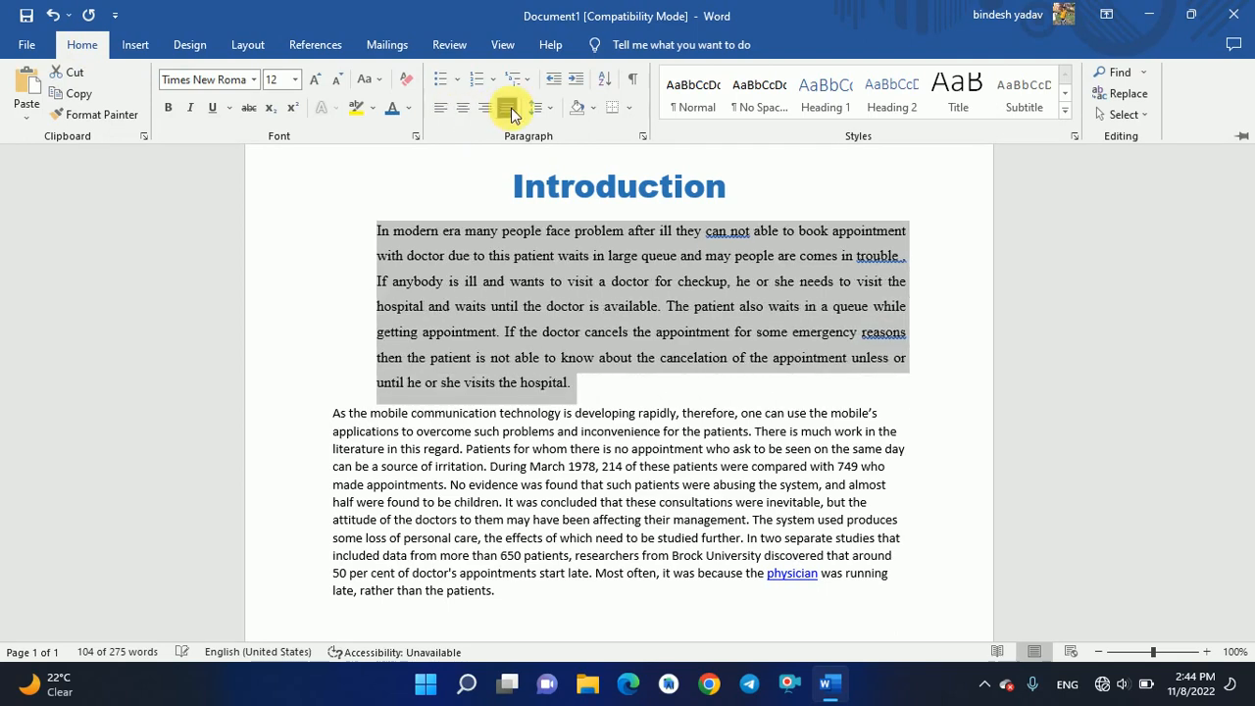
{"action": "left_click", "coordinate": [442, 109]}
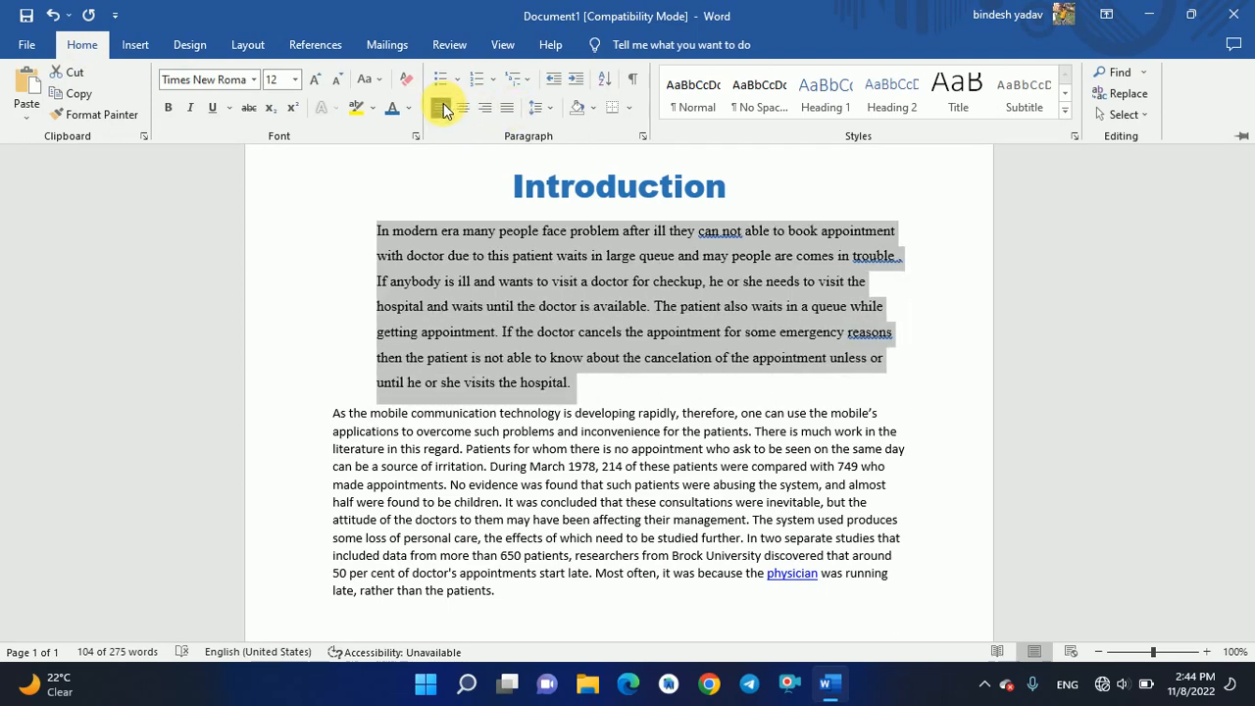
{"action": "key", "text": "ctrl+F1"}
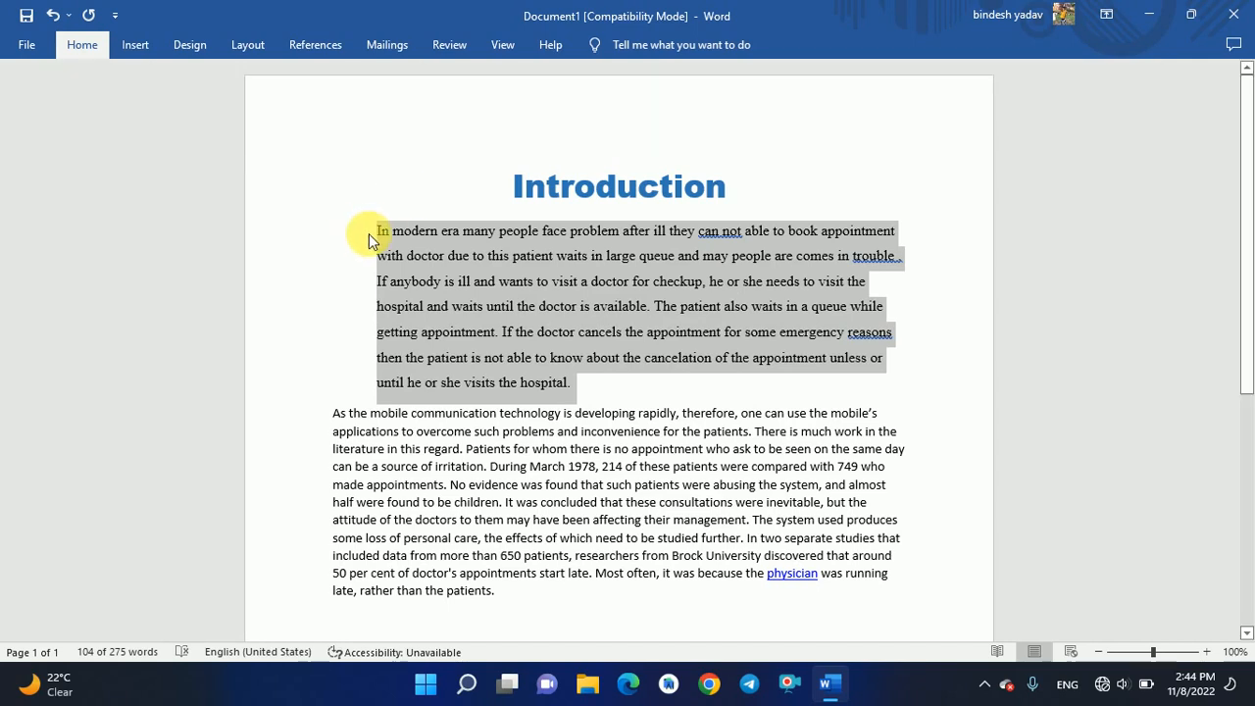
Delete the second introduction paragraph, on mobile communication technology.
{"action": "left_click_drag", "start_coordinate": [602, 389], "coordinate": [784, 625]}
{"action": "left_click", "coordinate": [776, 620]}
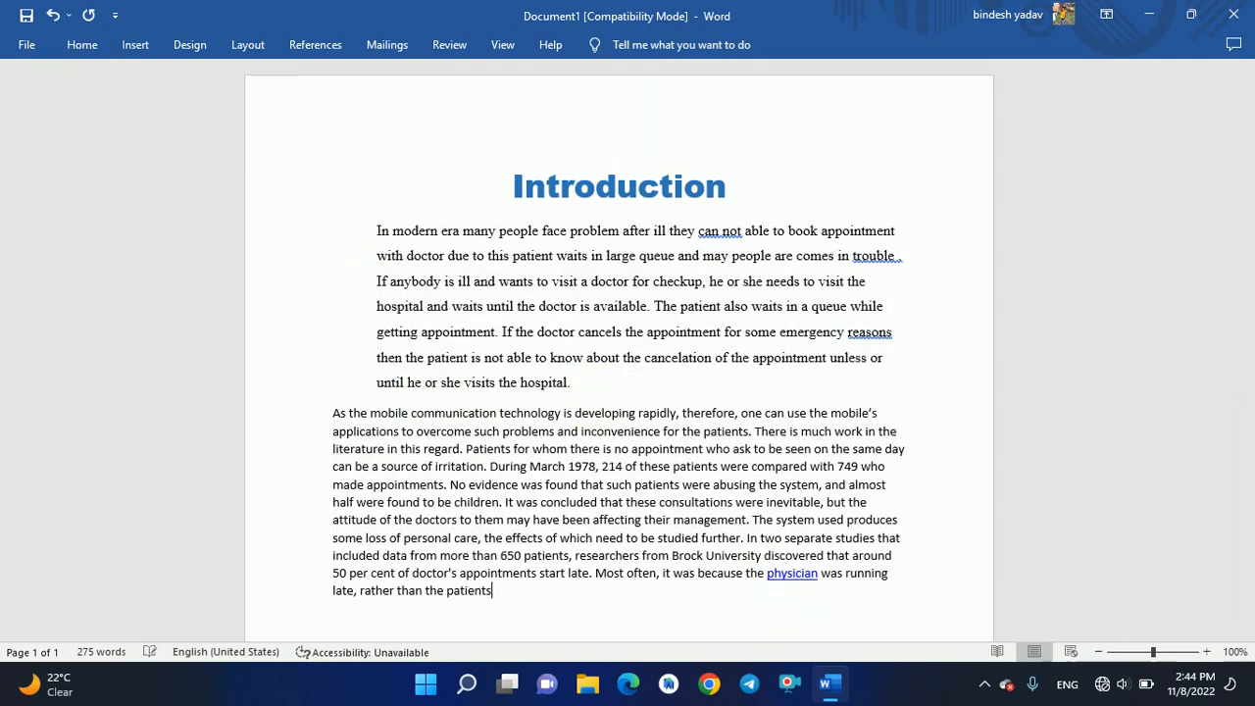
{"action": "key", "text": "BackSpace"}
{"action": "mouse_move", "coordinate": [579, 385]}
{"action": "left_mouse_down"}
{"action": "mouse_move", "coordinate": [714, 608]}
{"action": "mouse_move", "coordinate": [600, 397]}
{"action": "left_mouse_up"}
{"action": "left_click", "coordinate": [712, 608]}
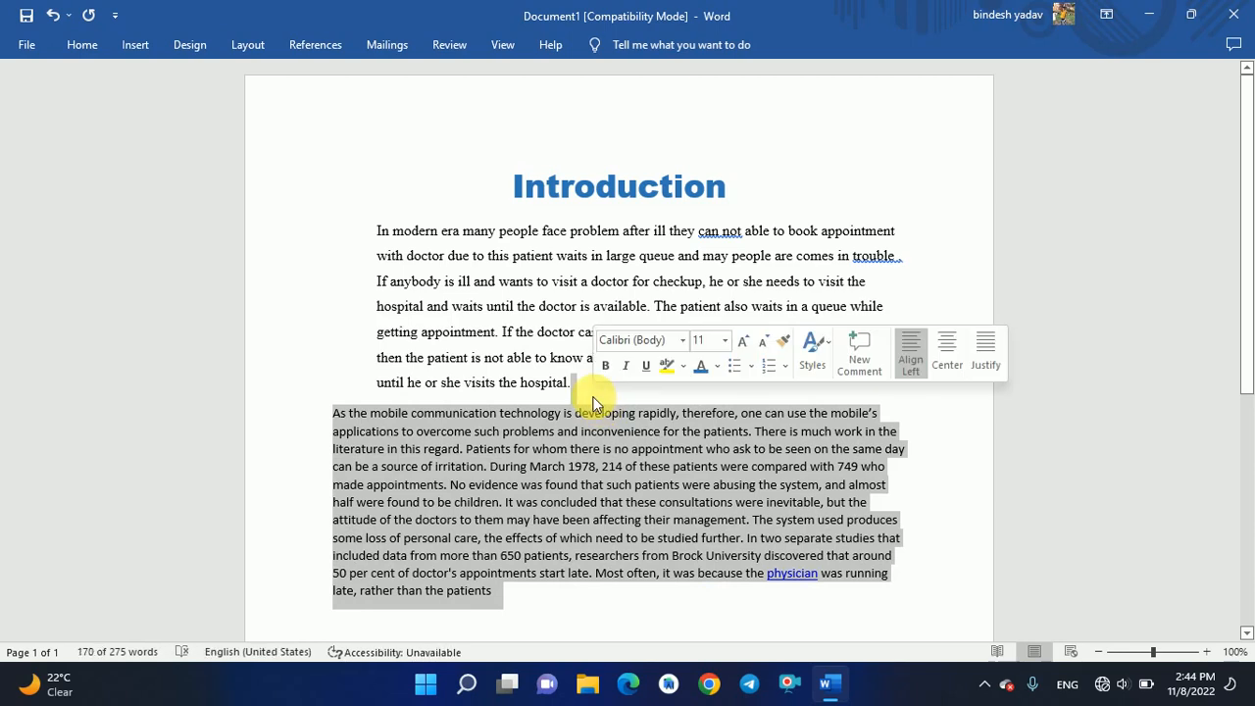
{"action": "key", "text": "Delete"}
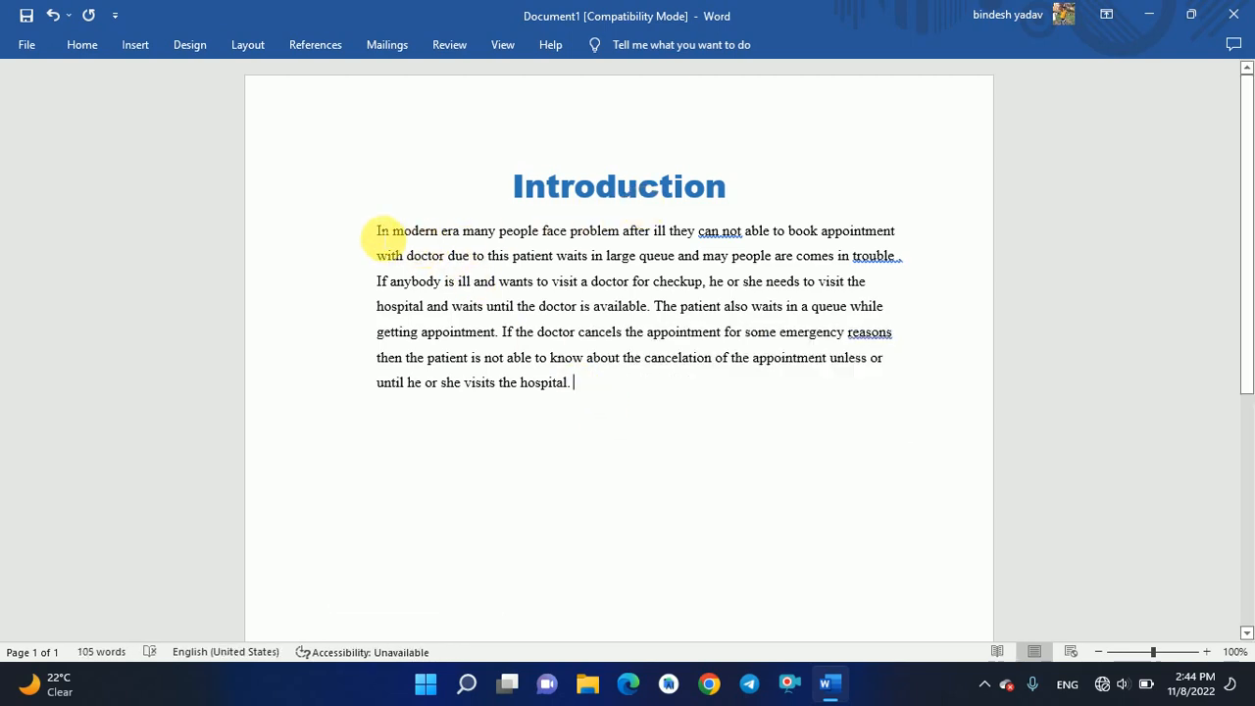
Add the subheading "Modern" on a new line above the paragraph, copying the word from the text and capitalising it.
{"action": "left_click", "coordinate": [378, 233]}
{"action": "key", "text": "Return"}
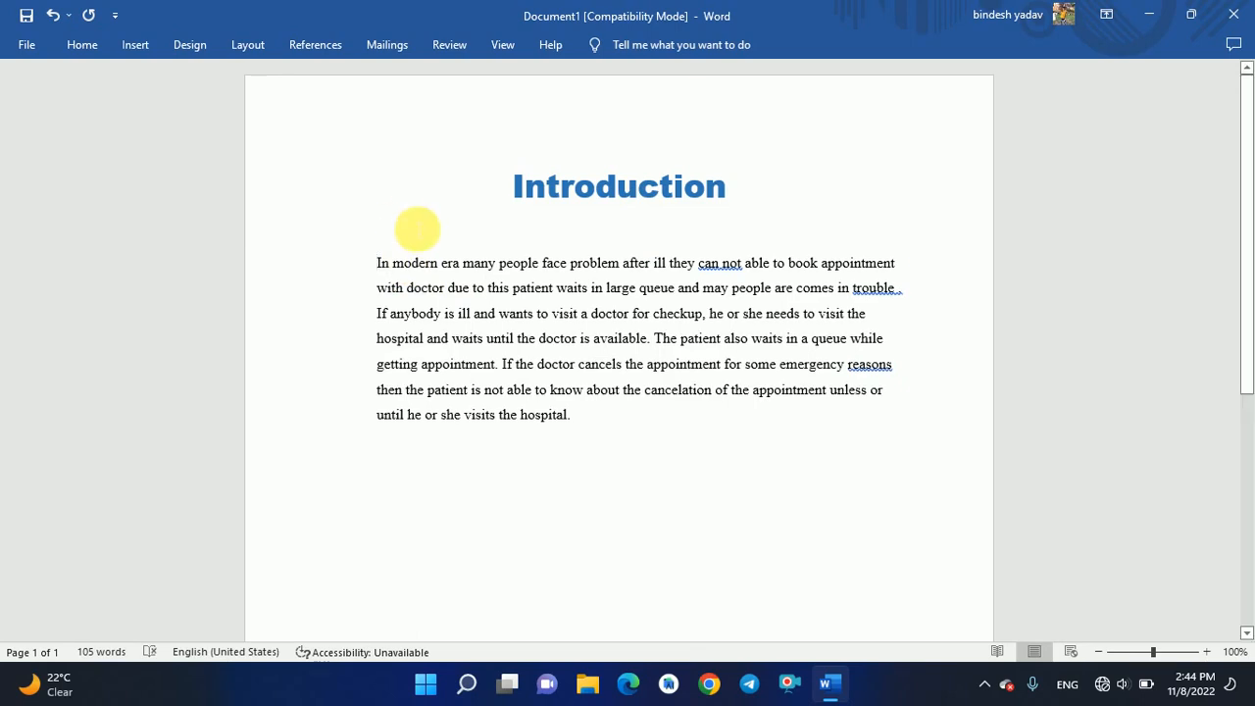
{"action": "double_click", "coordinate": [417, 263]}
{"action": "key", "text": "ctrl+c"}
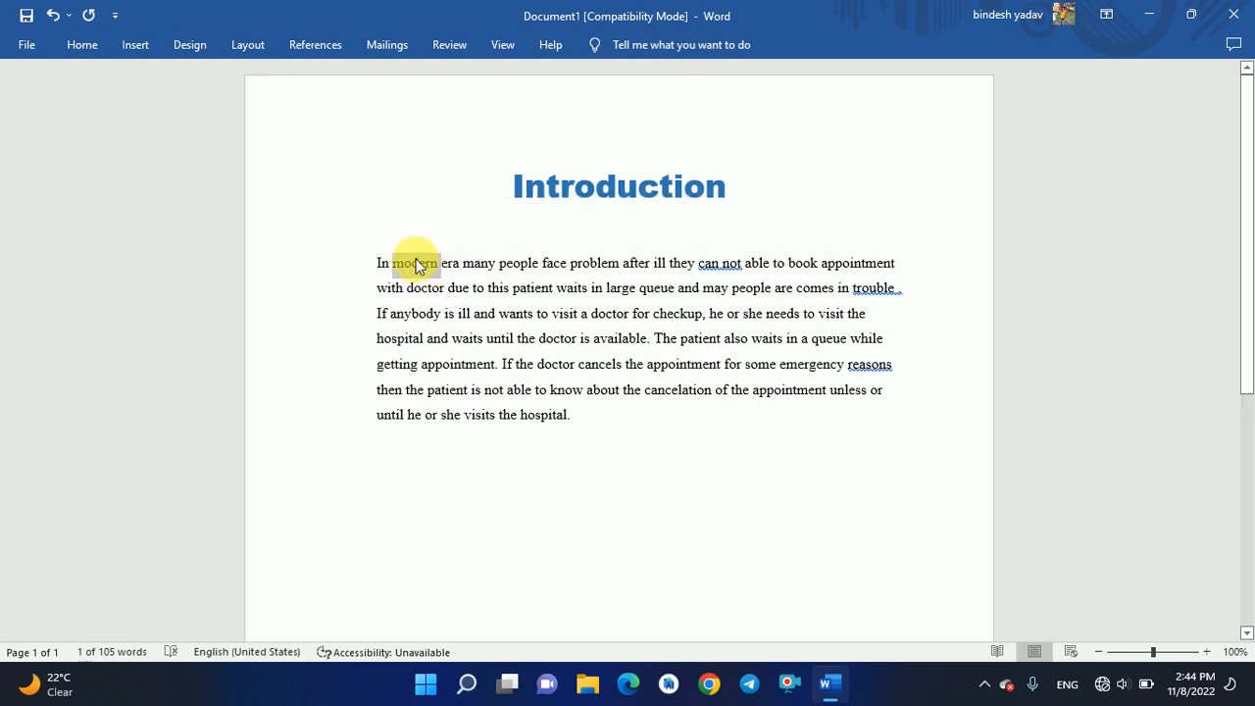
{"action": "left_click", "coordinate": [413, 231]}
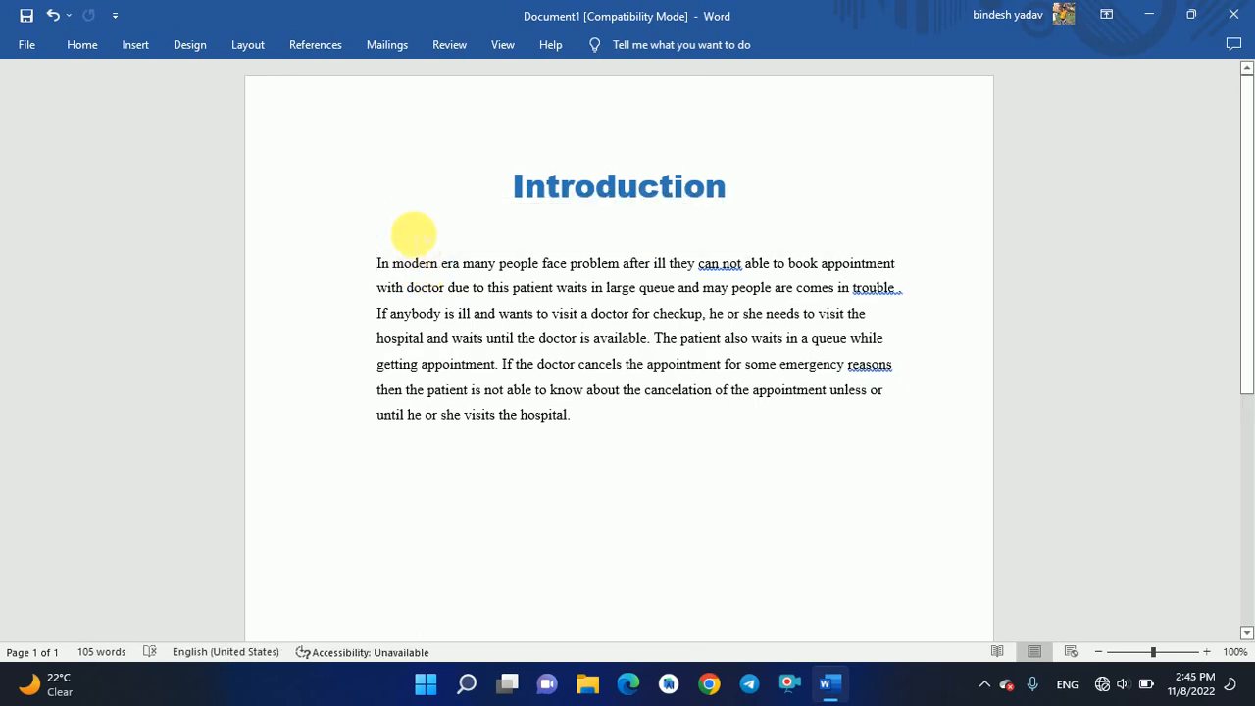
{"action": "key", "text": "ctrl+v"}
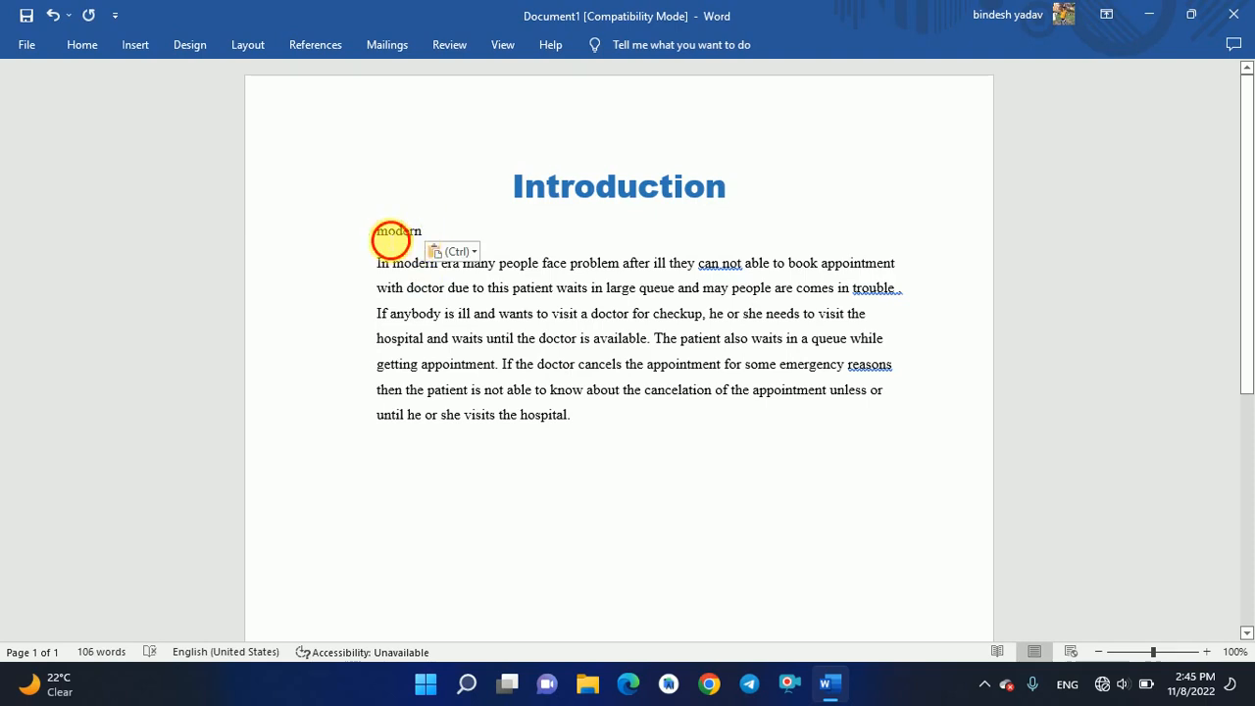
{"action": "left_click", "coordinate": [390, 239]}
{"action": "key", "text": "BackSpace"}
{"action": "type", "text": "M"}
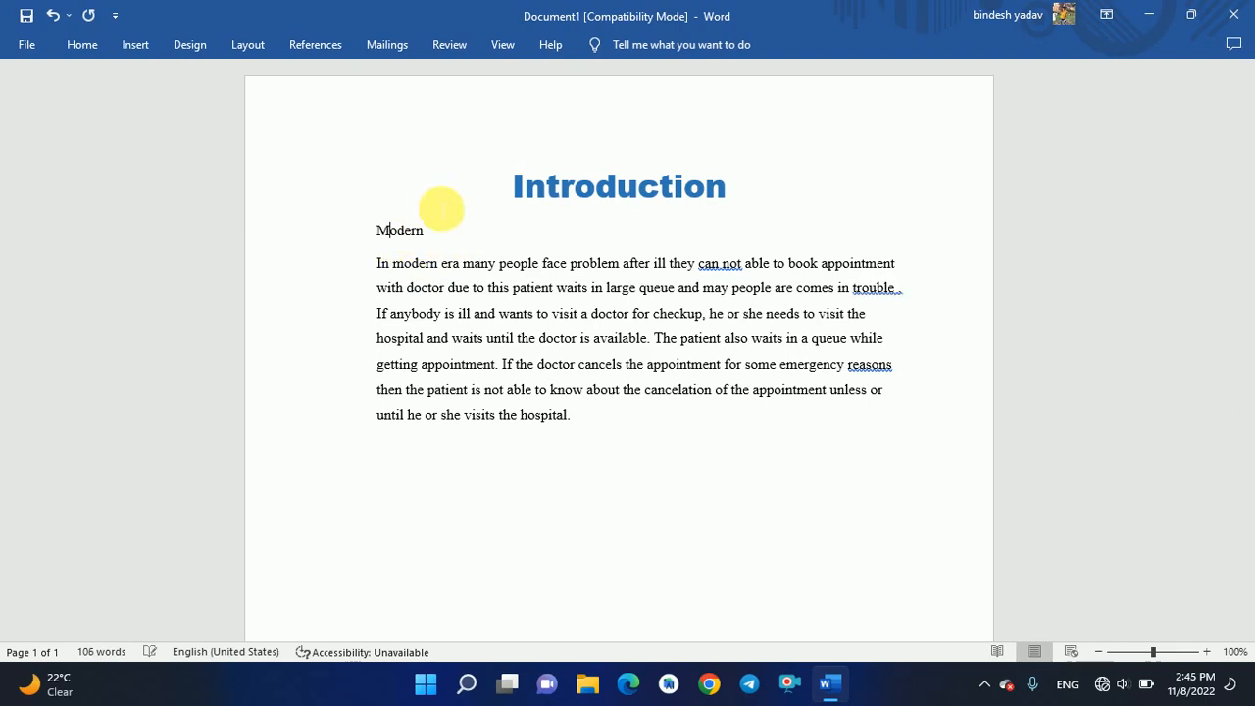
Set the "Modern" subheading to font size 20 and make it bold.
{"action": "left_click_drag", "start_coordinate": [435, 245], "coordinate": [364, 229]}
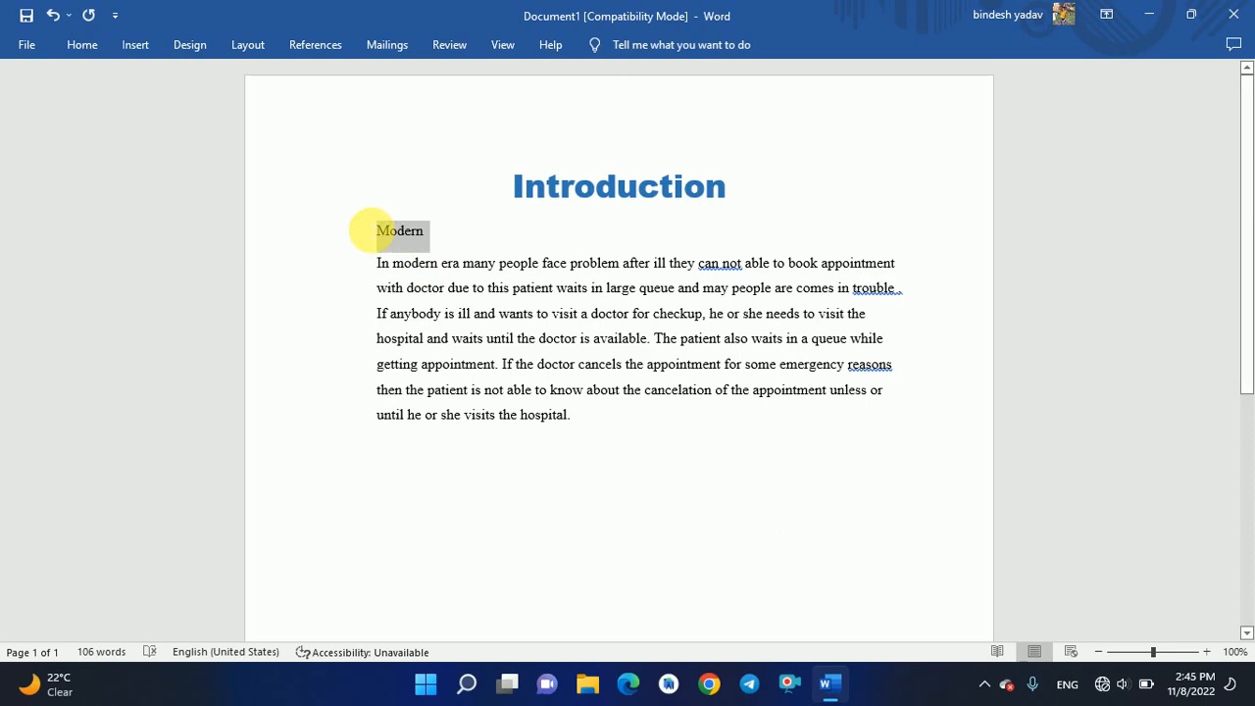
{"action": "left_click", "coordinate": [495, 168]}
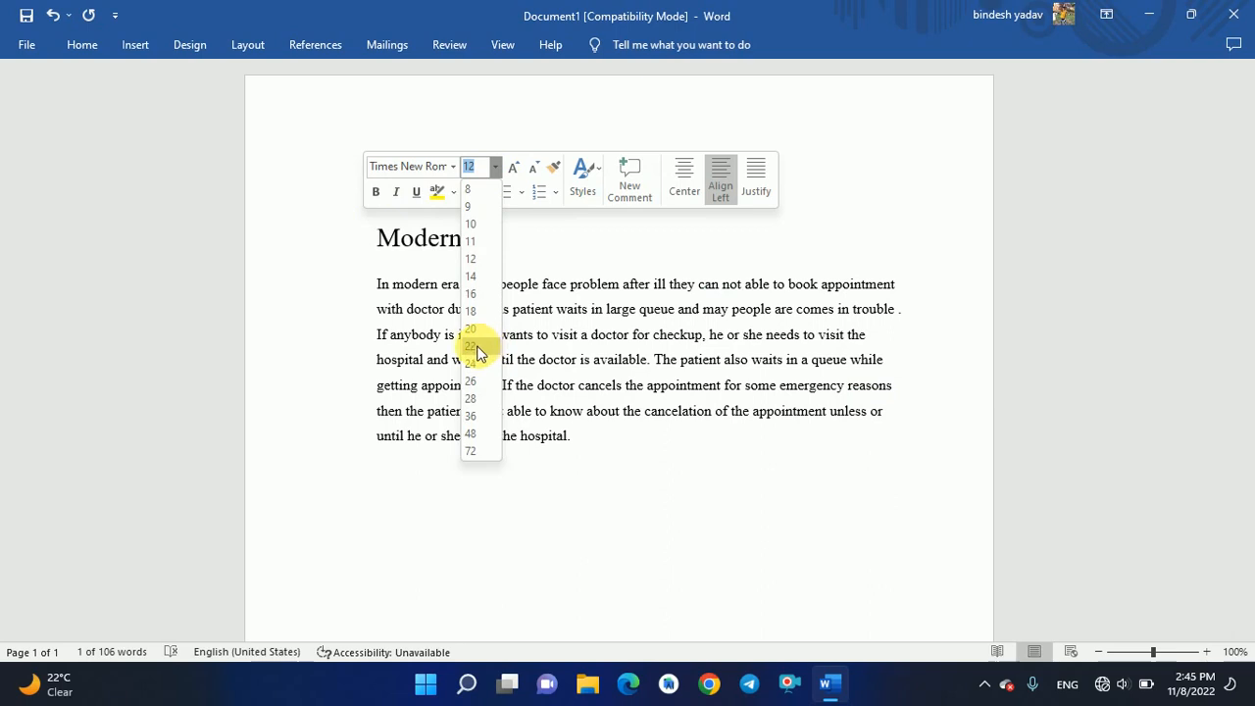
{"action": "left_click", "coordinate": [471, 329]}
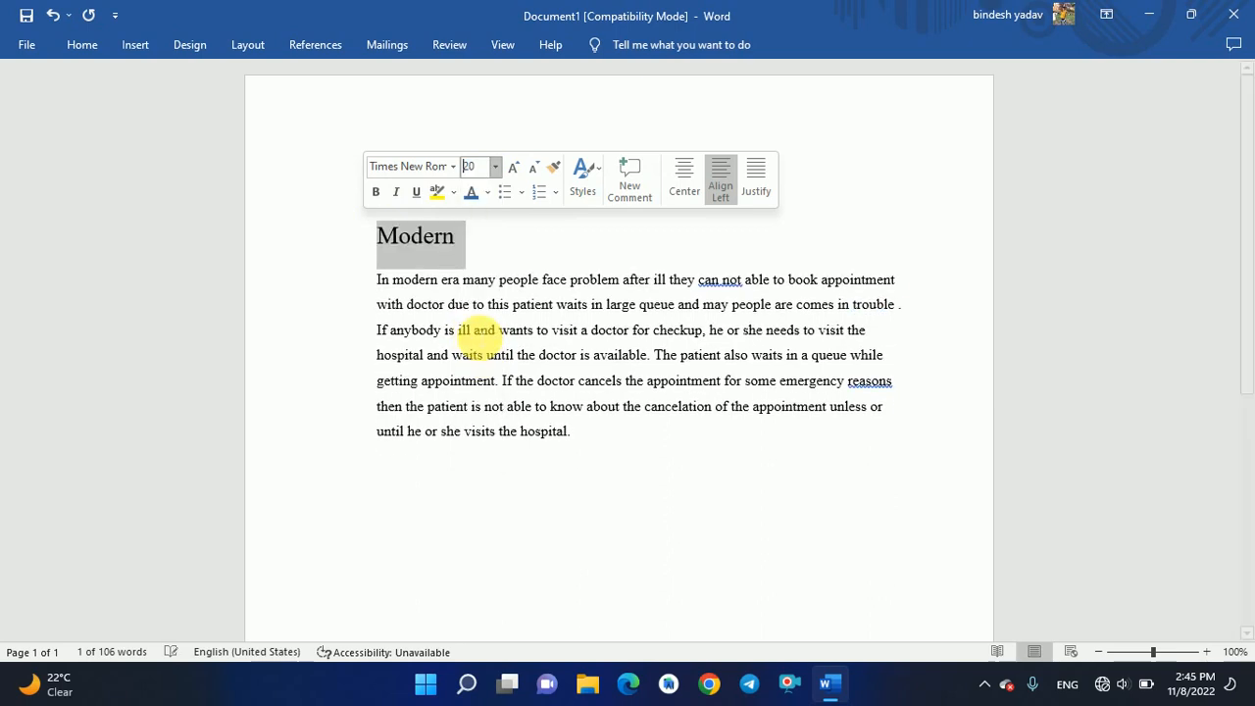
{"action": "left_click", "coordinate": [377, 191]}
{"action": "left_click", "coordinate": [504, 247]}
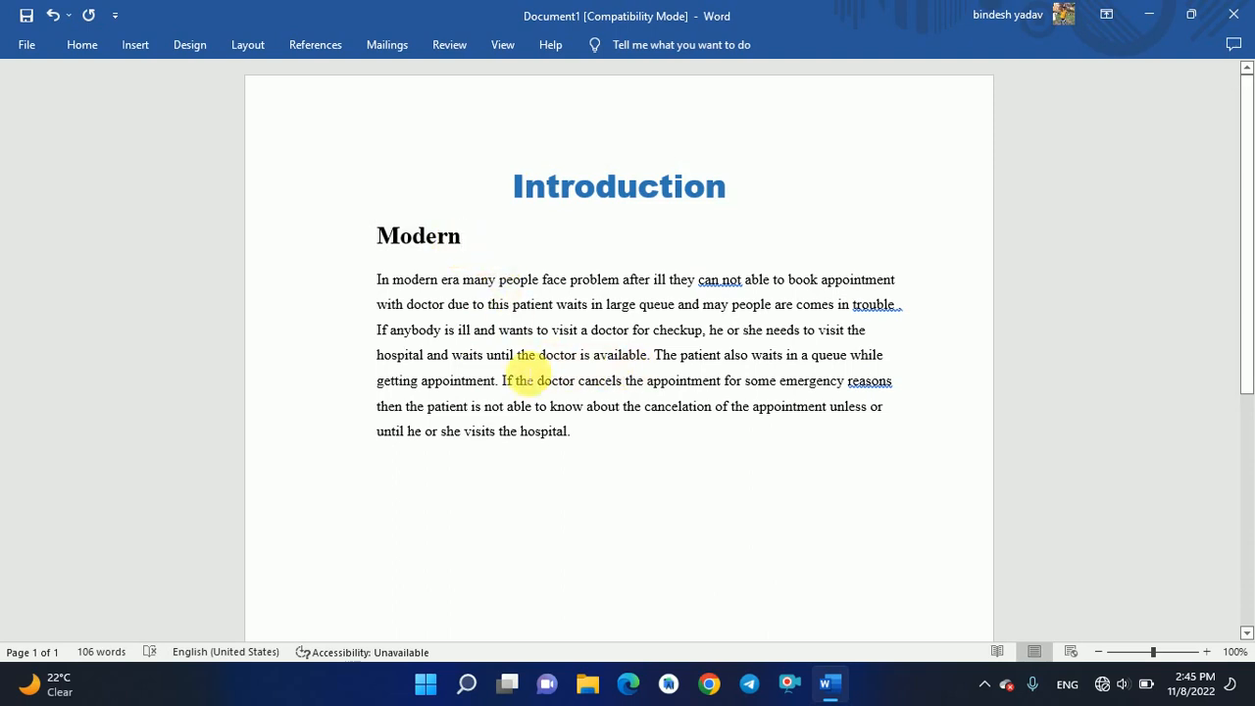
Split the paragraph before "If the doctor cancels", leaving an empty line between the two parts.
{"action": "left_click", "coordinate": [500, 381]}
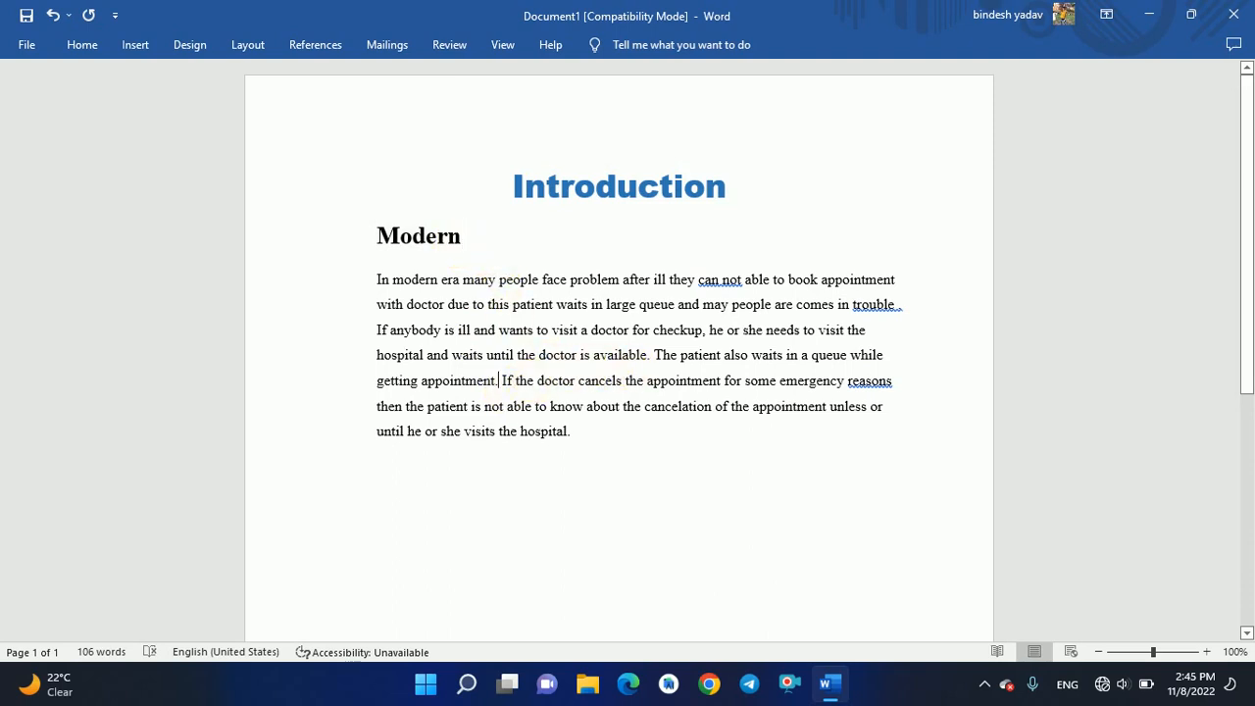
{"action": "key", "text": "Return"}
{"action": "key", "text": "Return"}
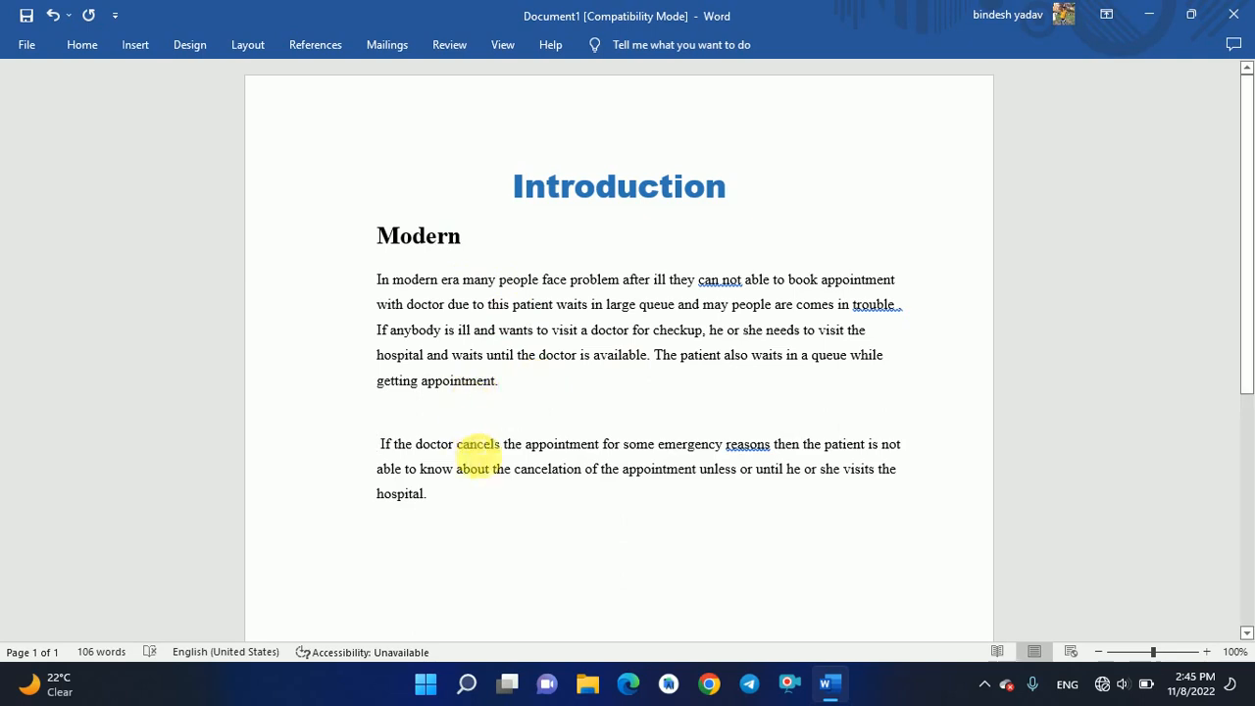
Add the subheading "Doctor" on the empty line between the paragraphs, copying the word from the text and capitalising it.
{"action": "double_click", "coordinate": [432, 447]}
{"action": "key", "text": "ctrl+c"}
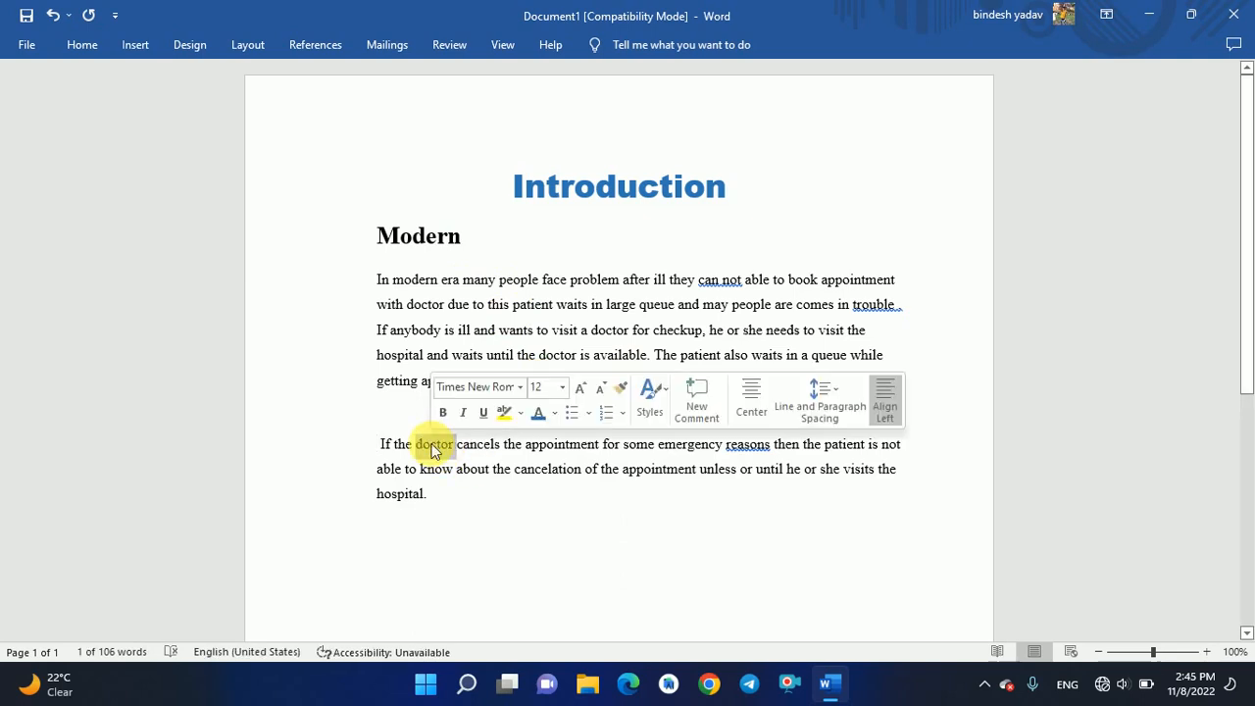
{"action": "left_click", "coordinate": [424, 413]}
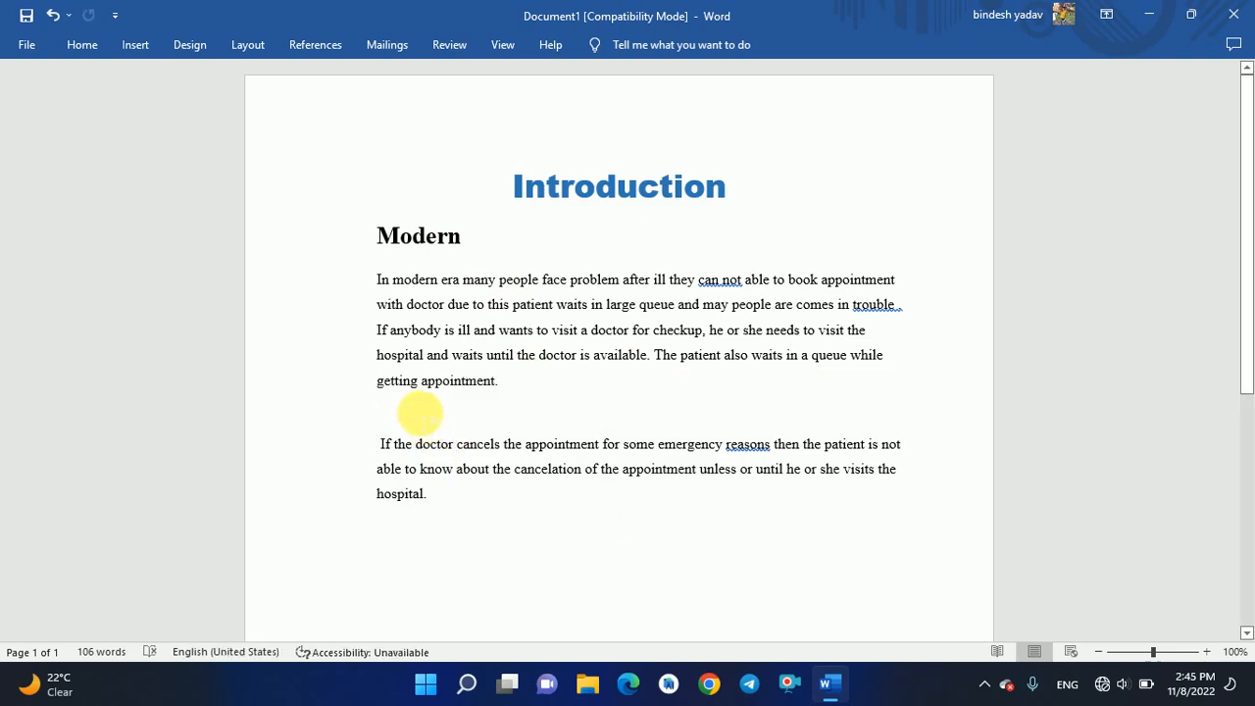
{"action": "key", "text": "ctrl+v"}
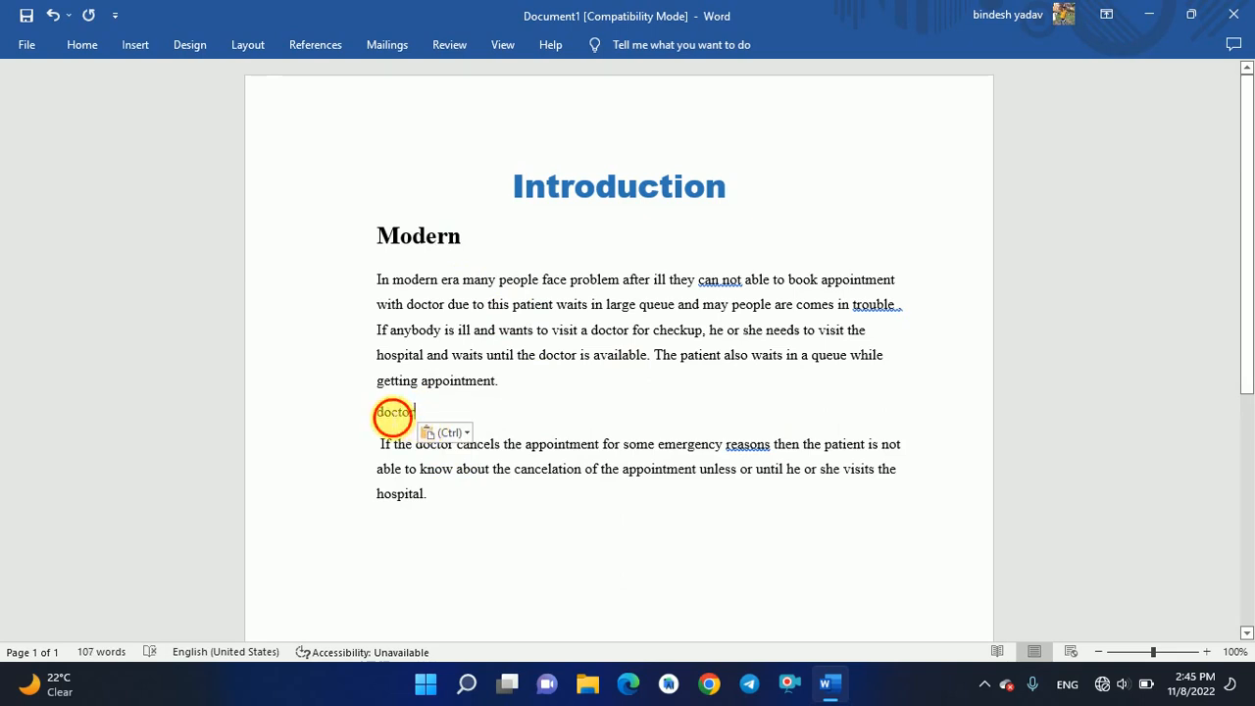
{"action": "left_click", "coordinate": [383, 412]}
{"action": "key", "text": "BackSpace"}
{"action": "type", "text": "D"}
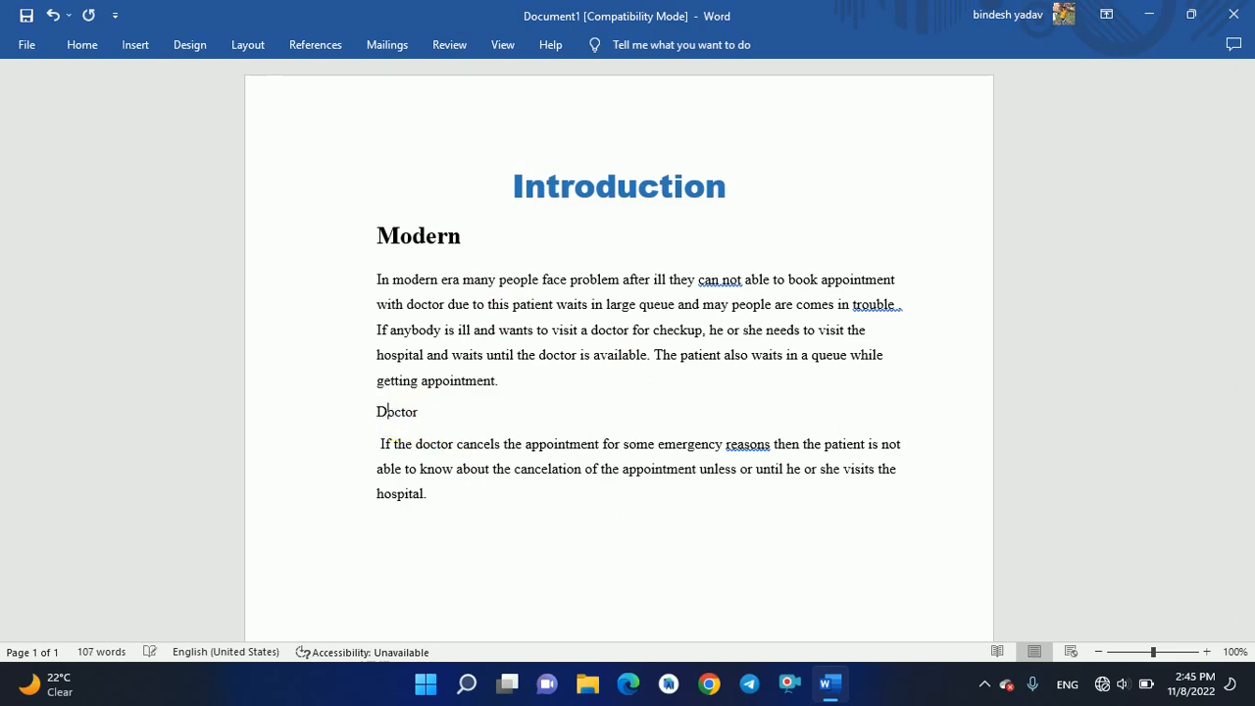
{"action": "left_click_drag", "start_coordinate": [421, 412], "coordinate": [377, 412]}
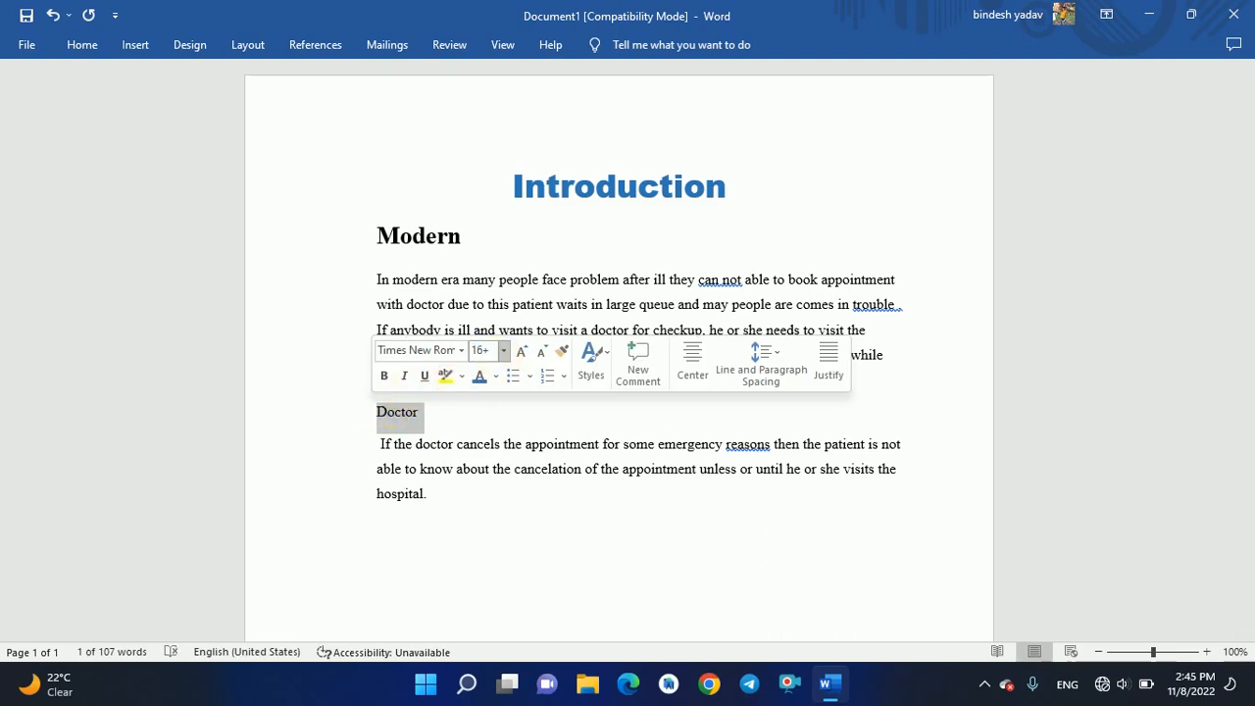
{"action": "key", "text": "Return"}
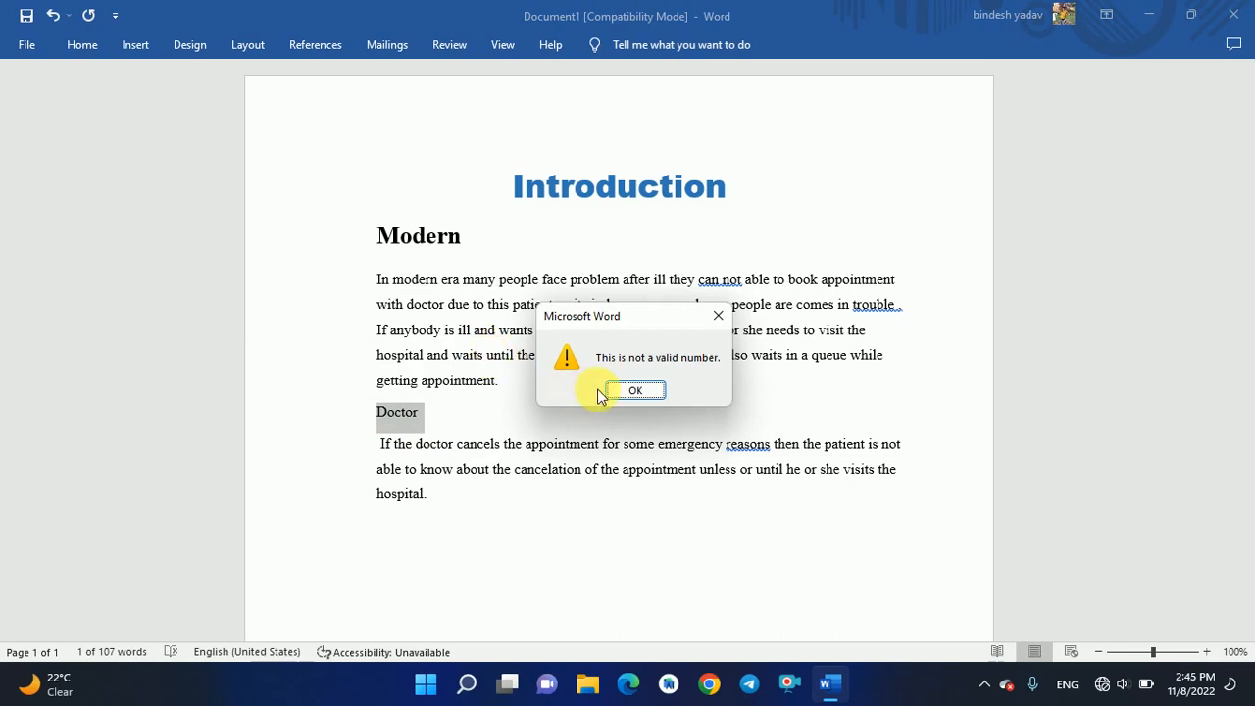
{"action": "left_click", "coordinate": [635, 389]}
{"action": "left_click", "coordinate": [403, 414]}
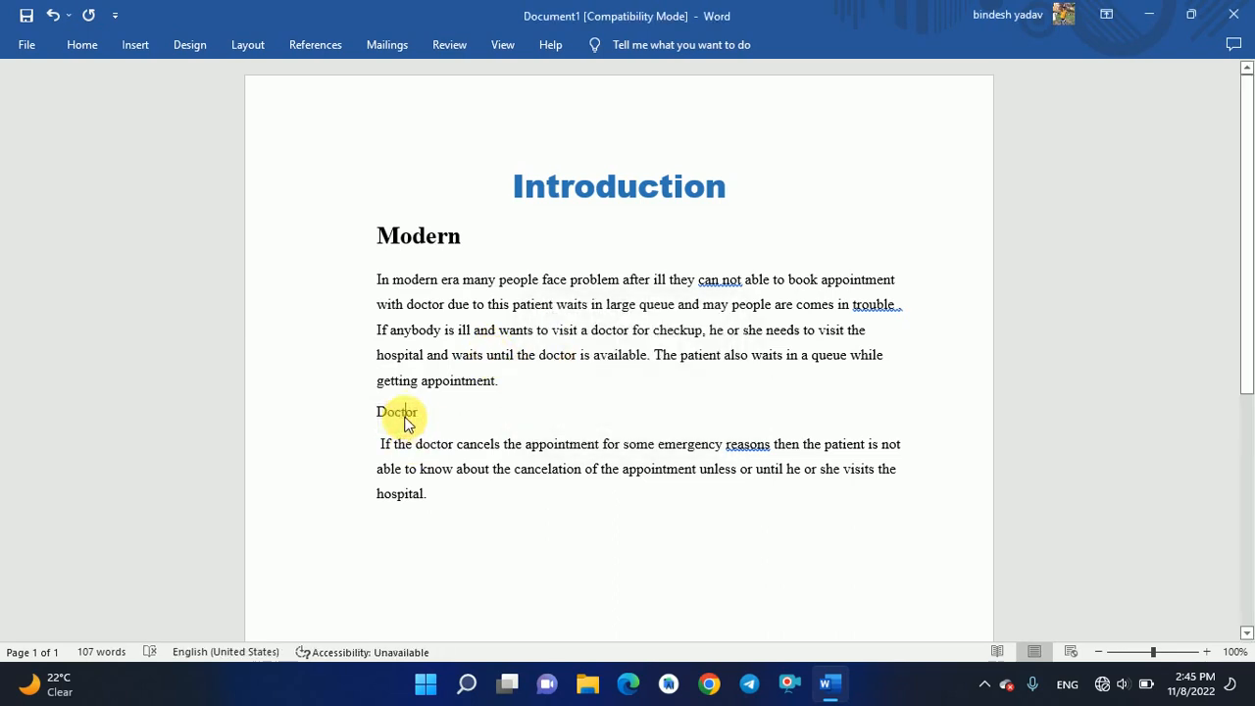
Set the "Doctor" subheading to font size 16 and make it bold.
{"action": "double_click", "coordinate": [417, 412]}
{"action": "left_click", "coordinate": [538, 359]}
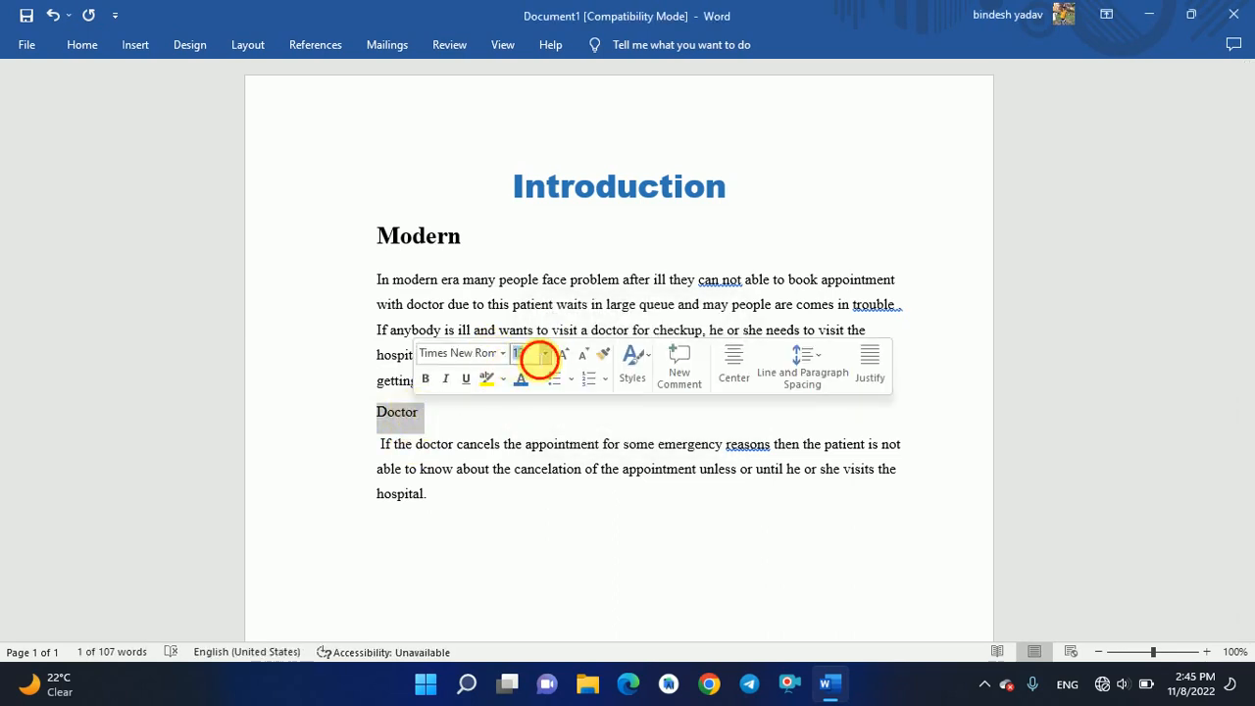
{"action": "type", "text": "16"}
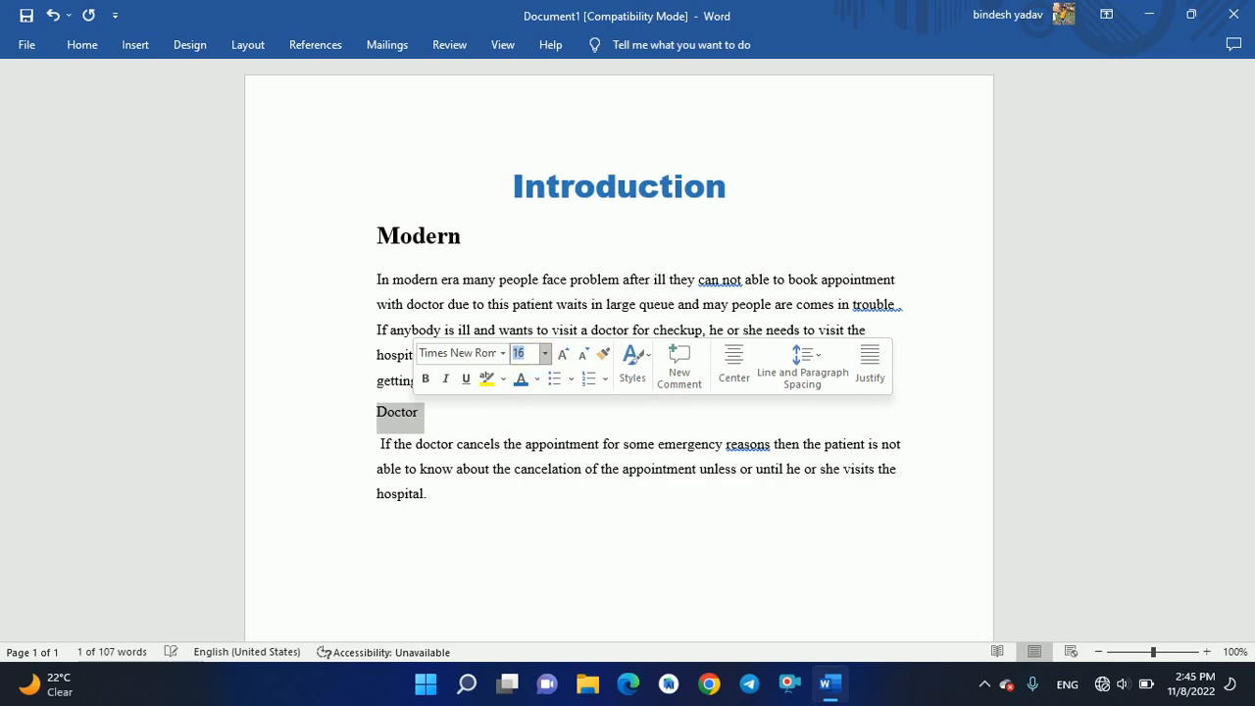
{"action": "key", "text": "Return"}
{"action": "left_click", "coordinate": [427, 380]}
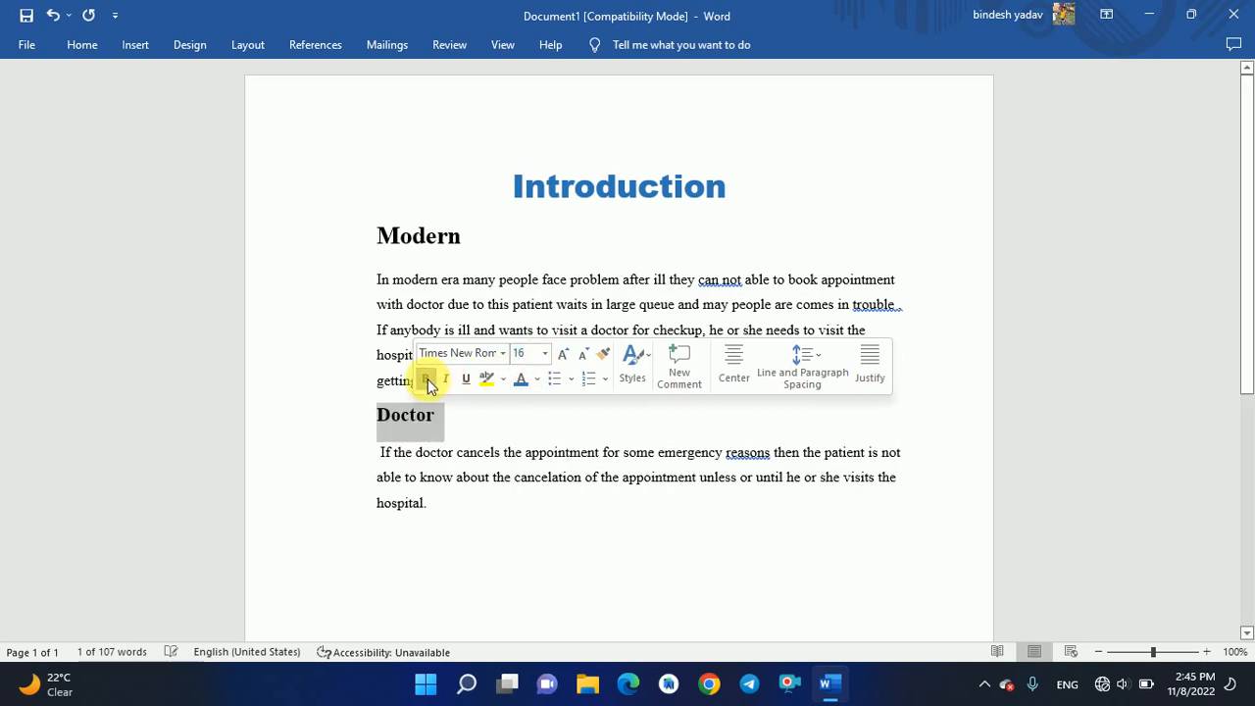
Set the font color of the "Doctor" subheading to a dark shade of the blue theme color.
{"action": "left_click", "coordinate": [537, 380]}
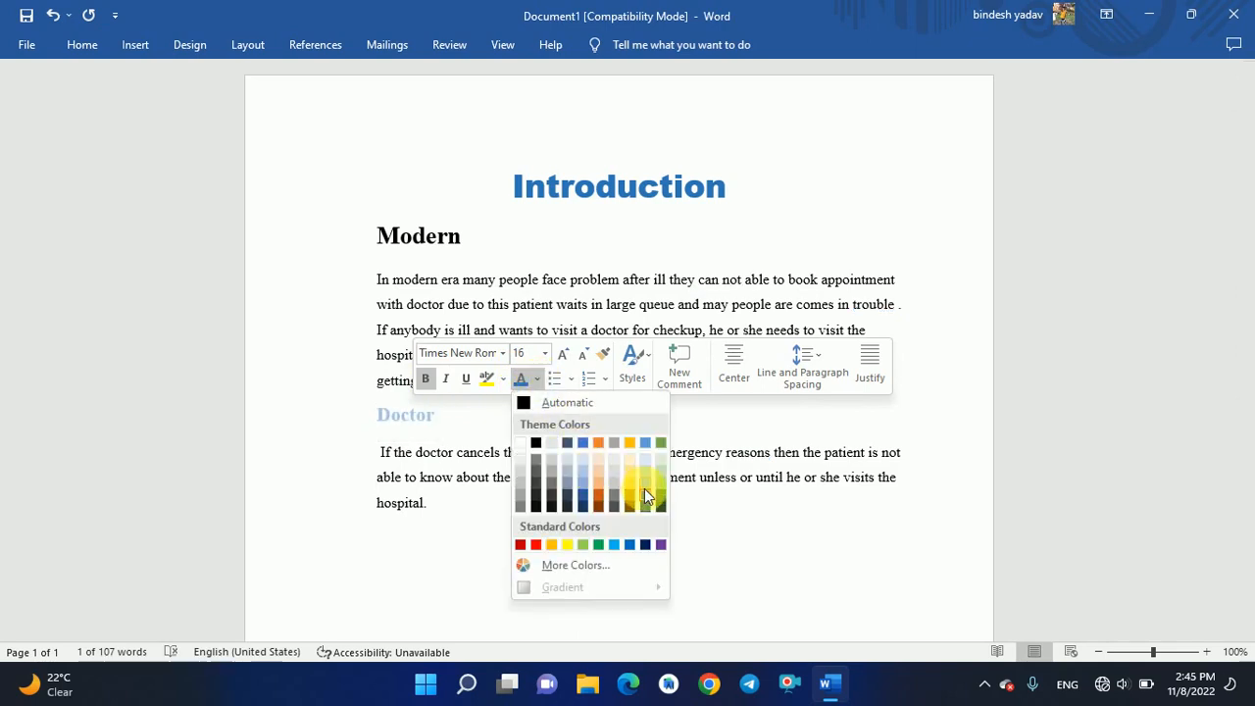
{"action": "left_click", "coordinate": [632, 490]}
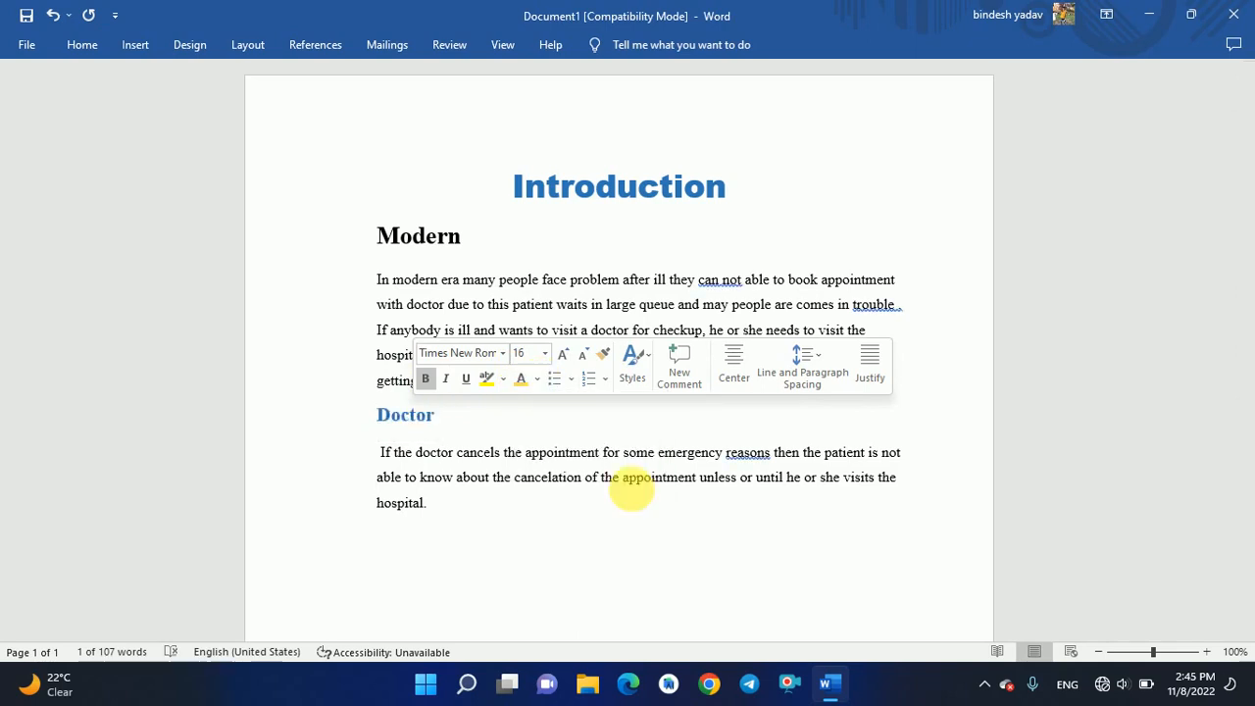
{"action": "left_click", "coordinate": [535, 380]}
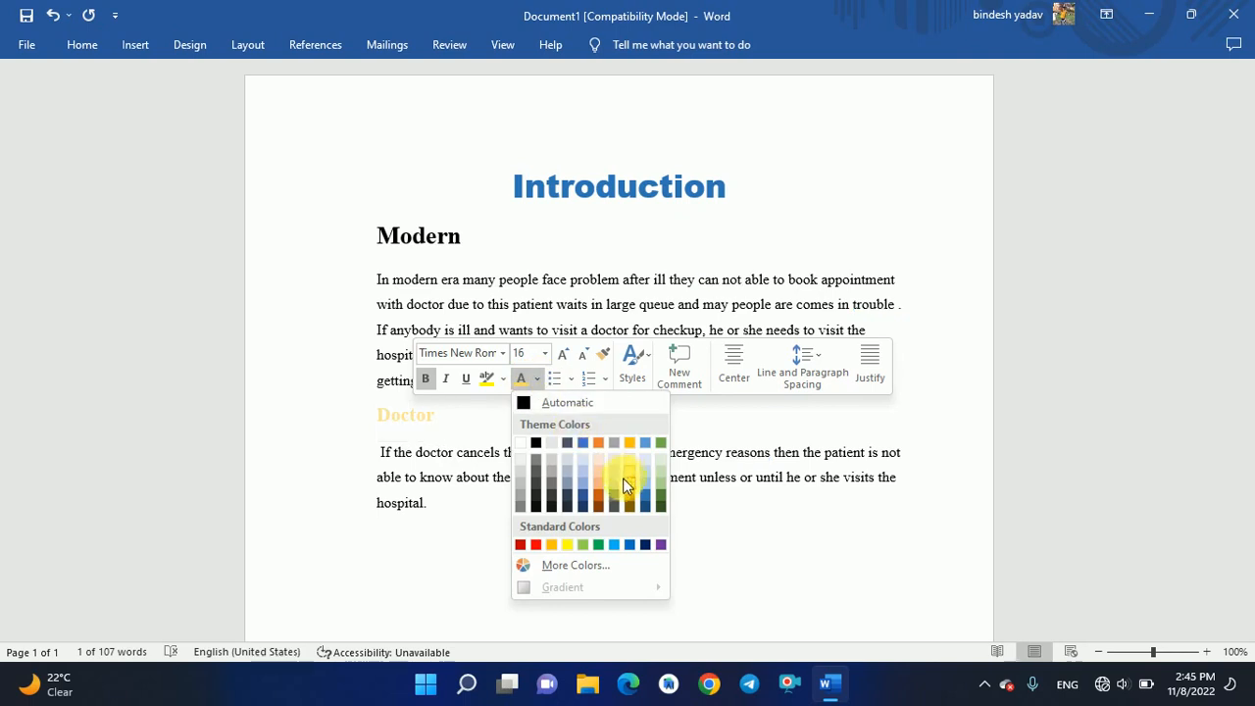
{"action": "left_click", "coordinate": [584, 490]}
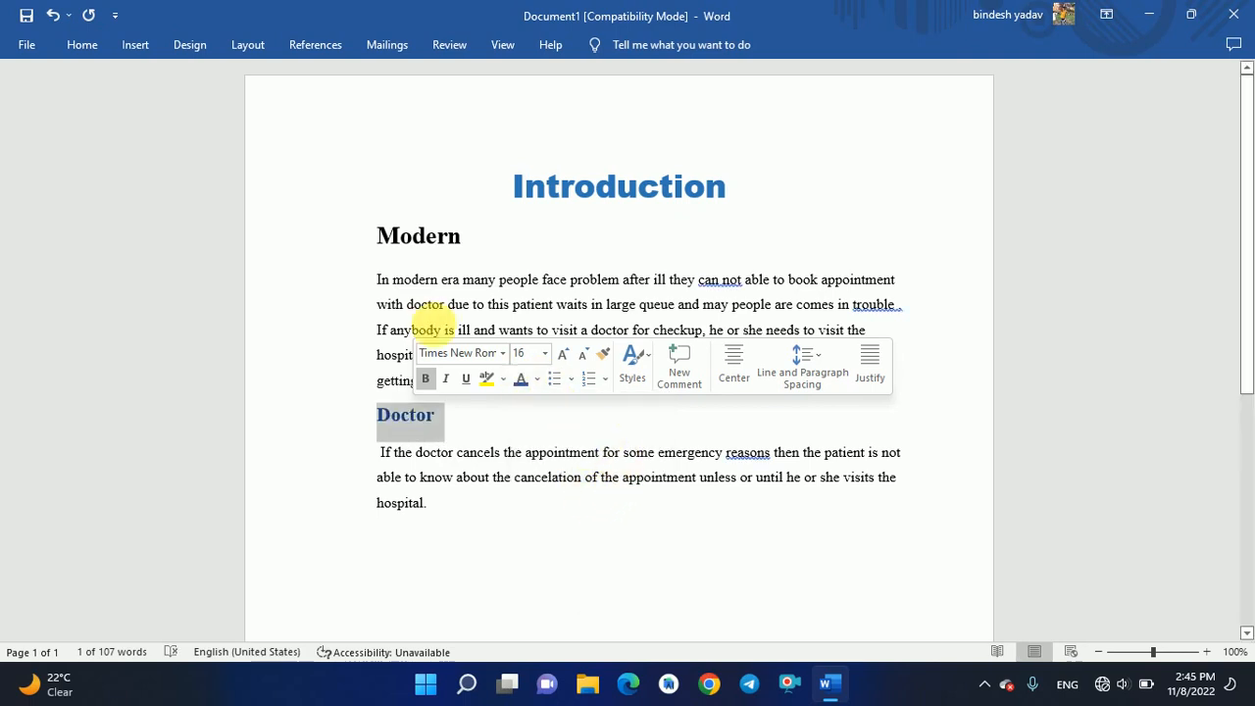
{"action": "left_click", "coordinate": [439, 258]}
{"action": "scroll", "coordinate": [523, 454], "scroll_direction": "down", "scroll_amount": 4}
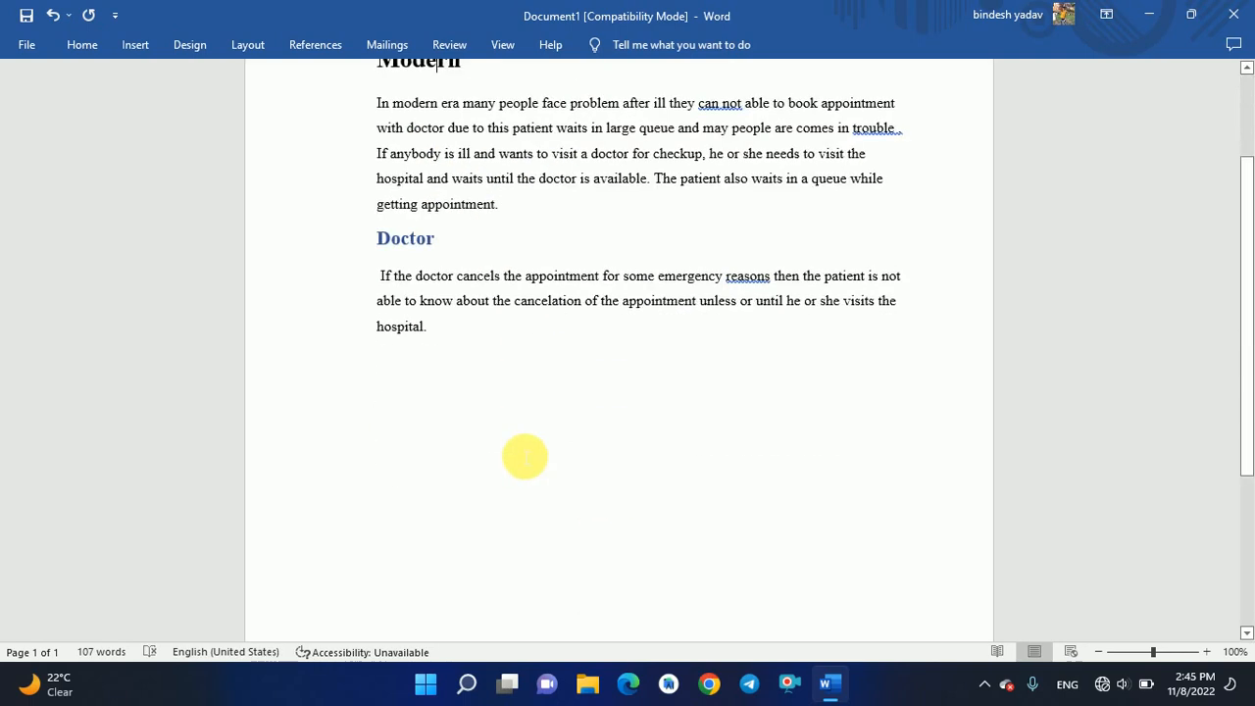
{"action": "scroll", "coordinate": [523, 454], "scroll_direction": "up", "scroll_amount": 4}
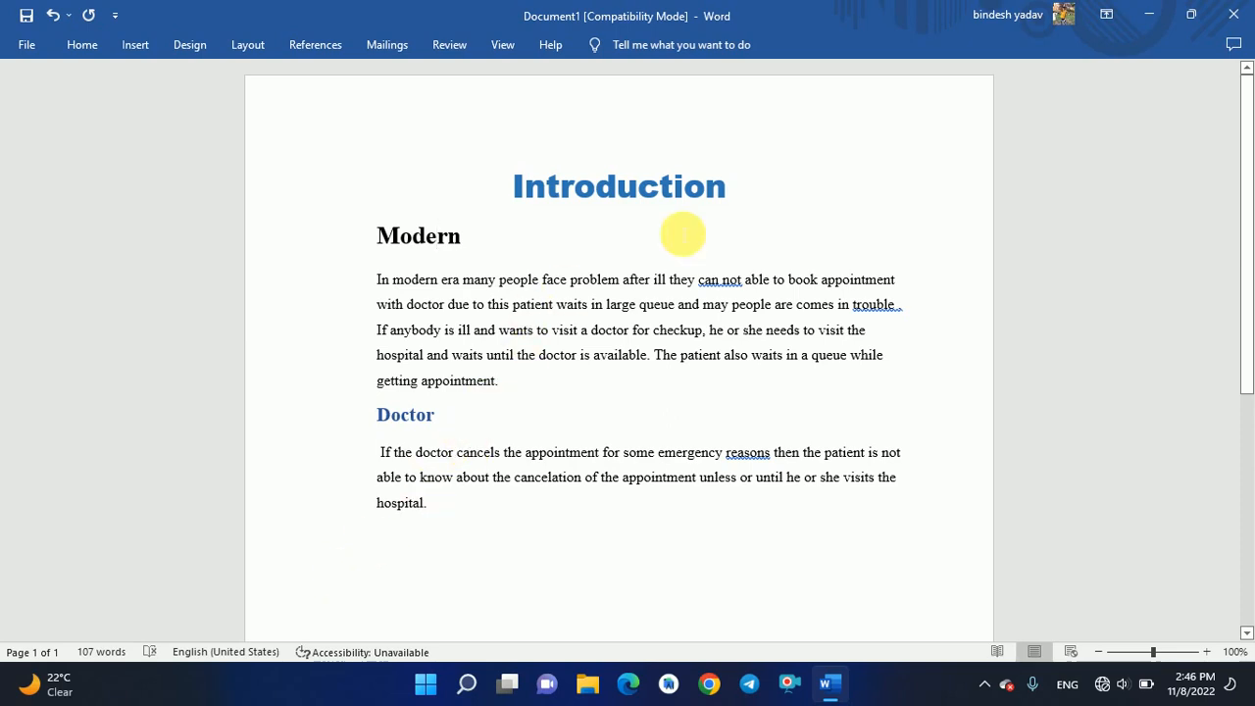
{"action": "scroll", "coordinate": [588, 434], "scroll_direction": "down", "scroll_amount": 2}
{"action": "scroll", "coordinate": [588, 434], "scroll_direction": "down", "scroll_amount": 3}
{"action": "scroll", "coordinate": [585, 434], "scroll_direction": "up", "scroll_amount": 5}
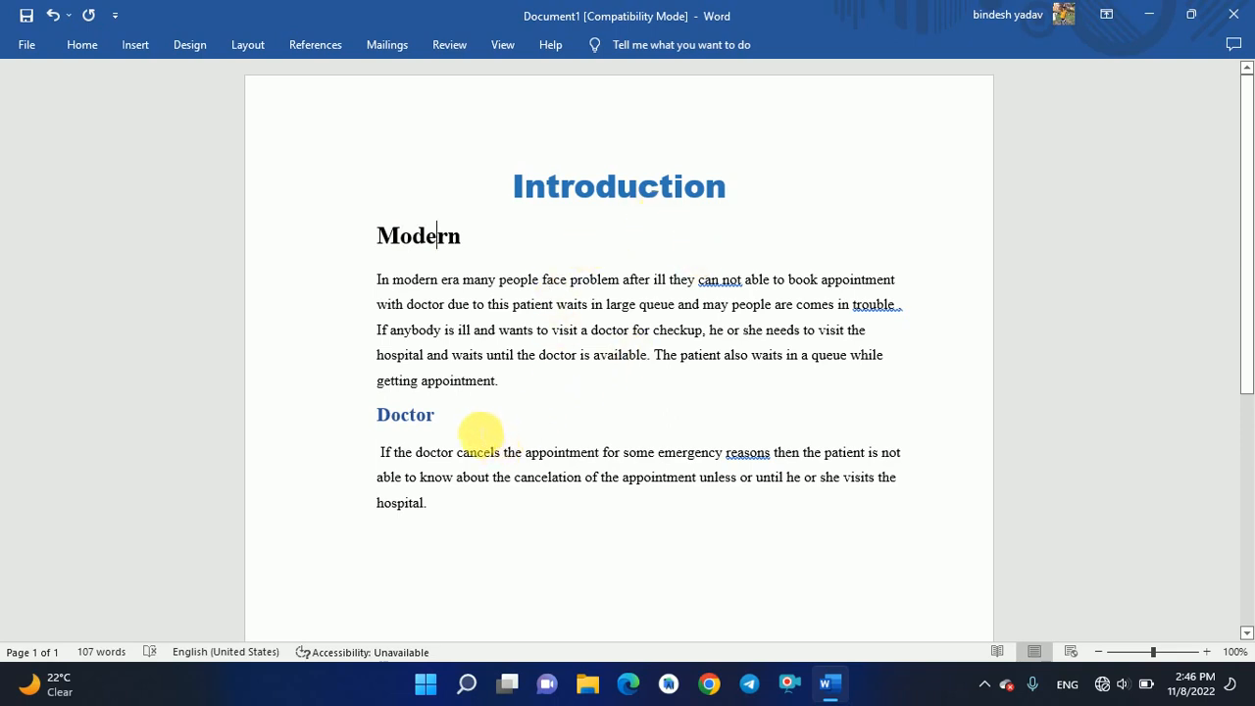
Insert a page header using the built-in Blank layout.
{"action": "left_click", "coordinate": [139, 46]}
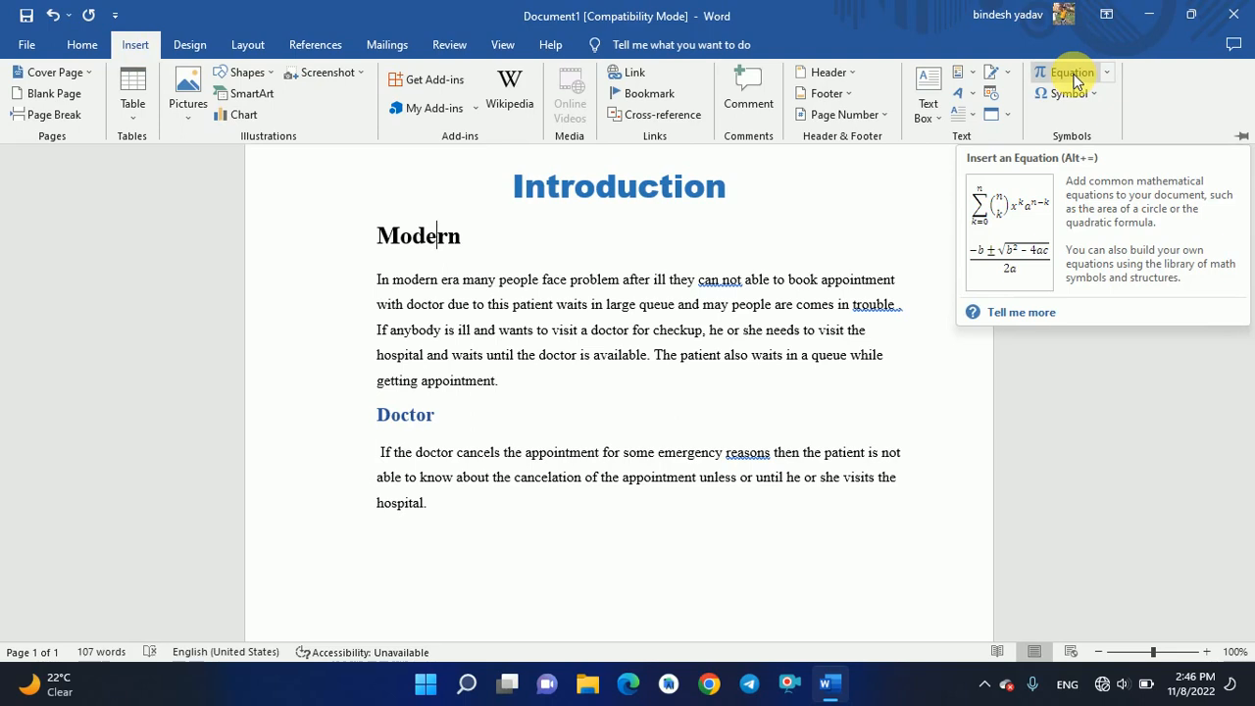
{"action": "left_click", "coordinate": [831, 75]}
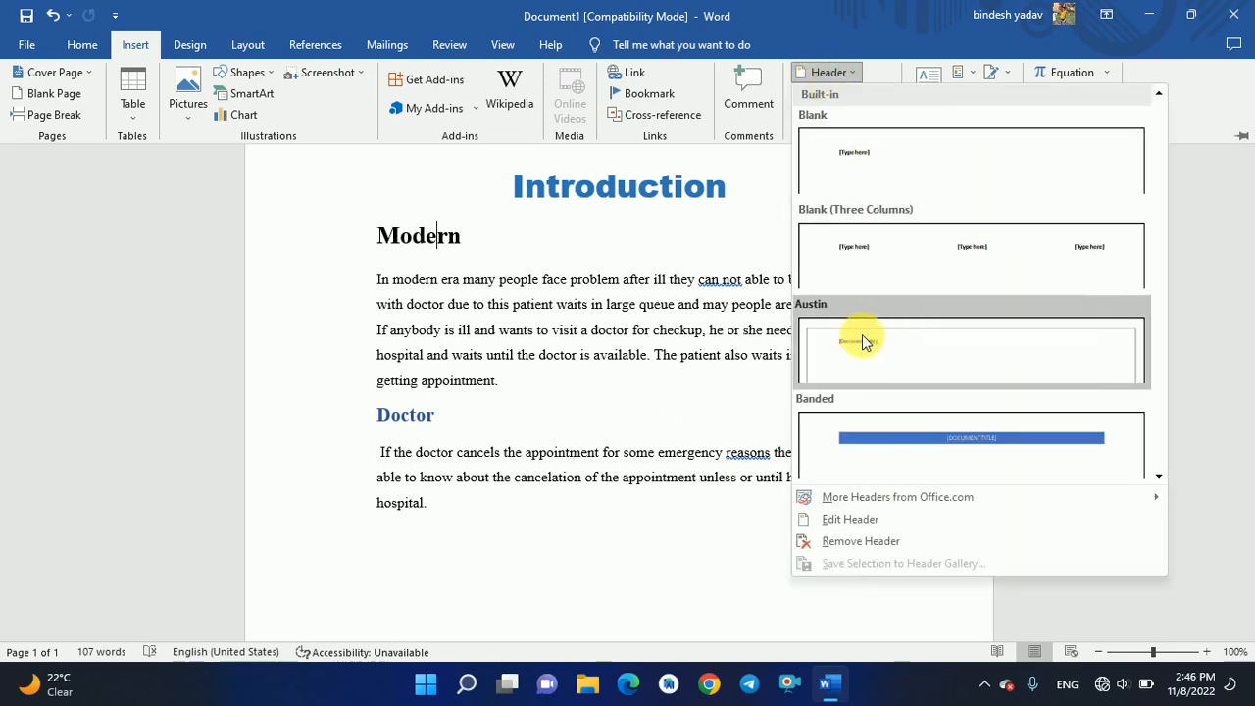
{"action": "scroll", "coordinate": [866, 340], "scroll_direction": "down", "scroll_amount": 3}
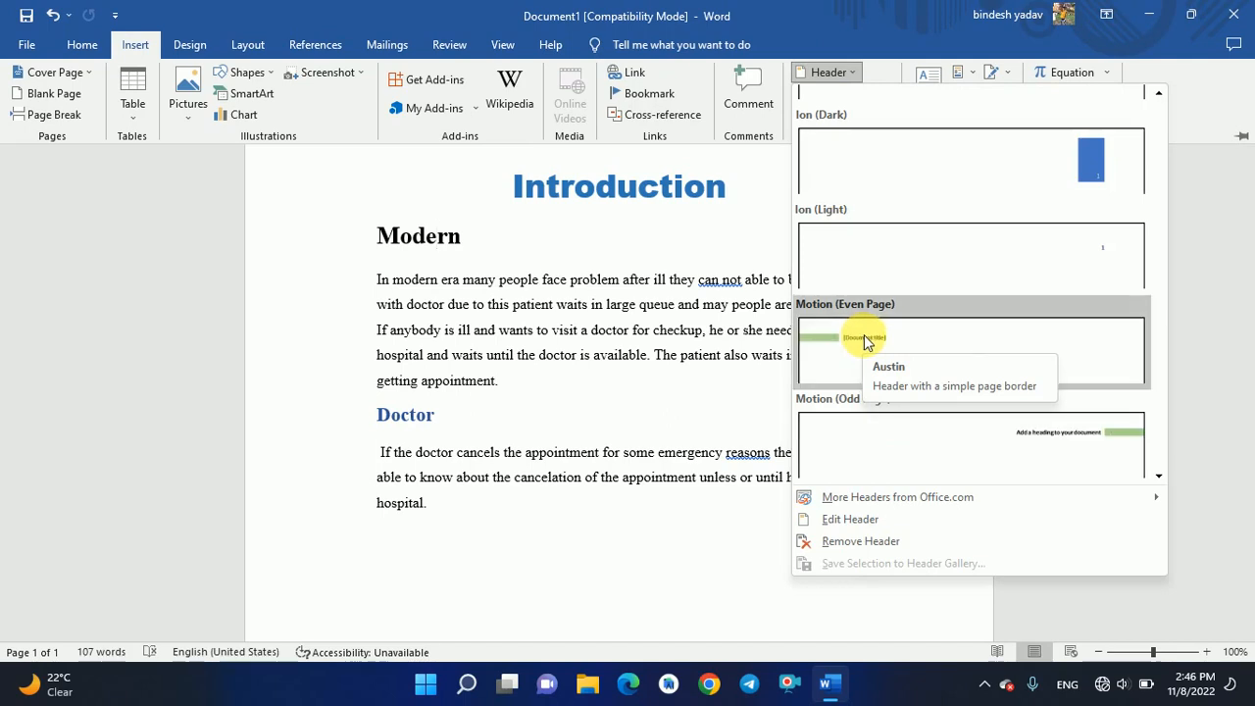
{"action": "scroll", "coordinate": [866, 341], "scroll_direction": "up", "scroll_amount": 3}
{"action": "scroll", "coordinate": [864, 337], "scroll_direction": "up", "scroll_amount": 2}
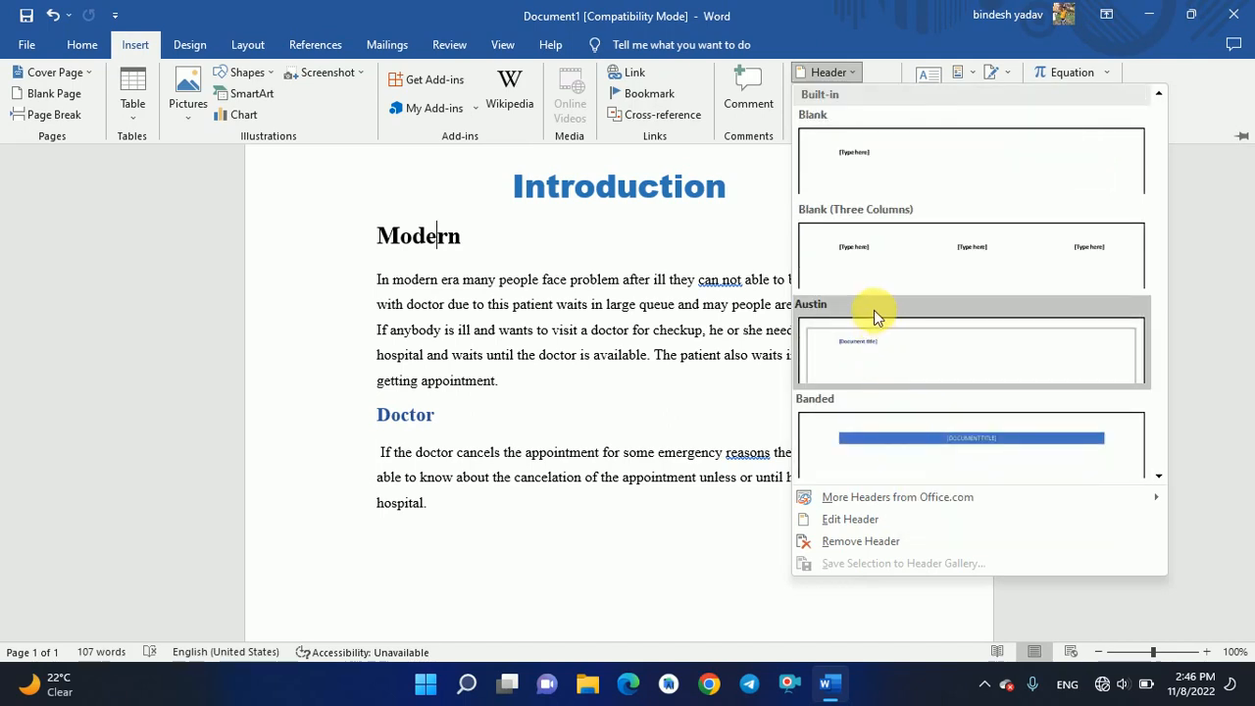
{"action": "scroll", "coordinate": [874, 310], "scroll_direction": "down", "scroll_amount": 3}
{"action": "scroll", "coordinate": [874, 309], "scroll_direction": "down", "scroll_amount": 5}
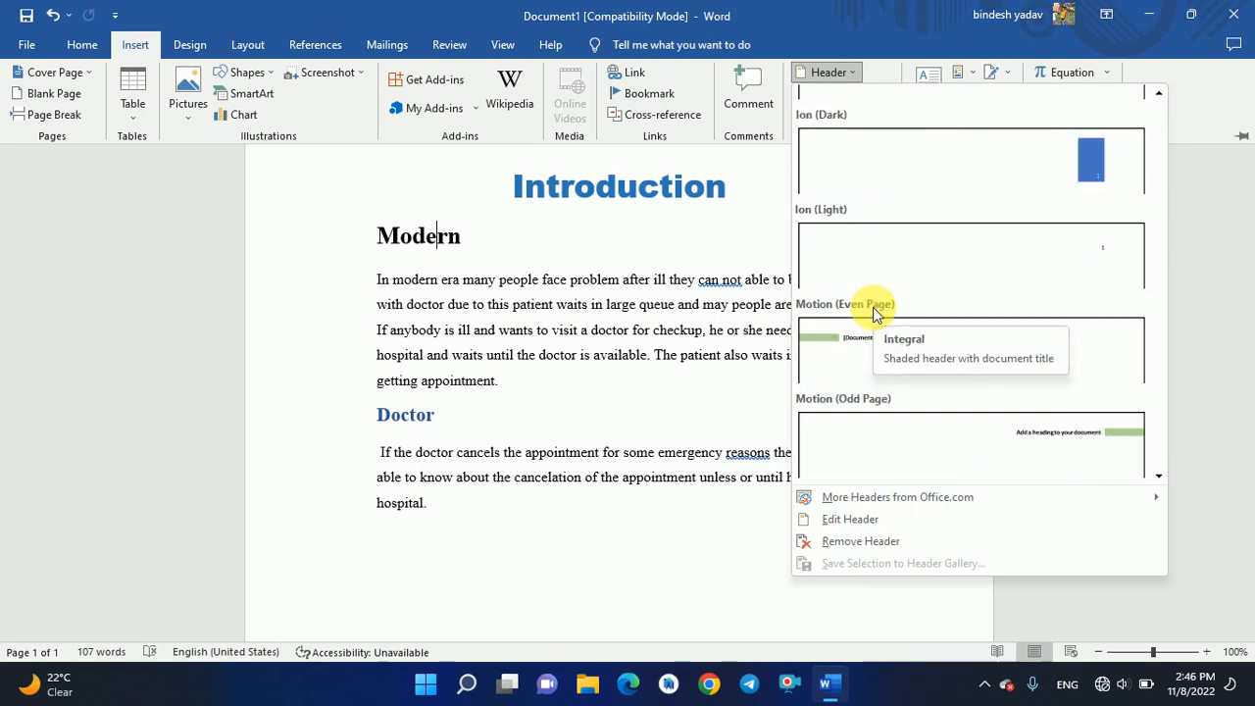
{"action": "scroll", "coordinate": [873, 307], "scroll_direction": "down", "scroll_amount": 3}
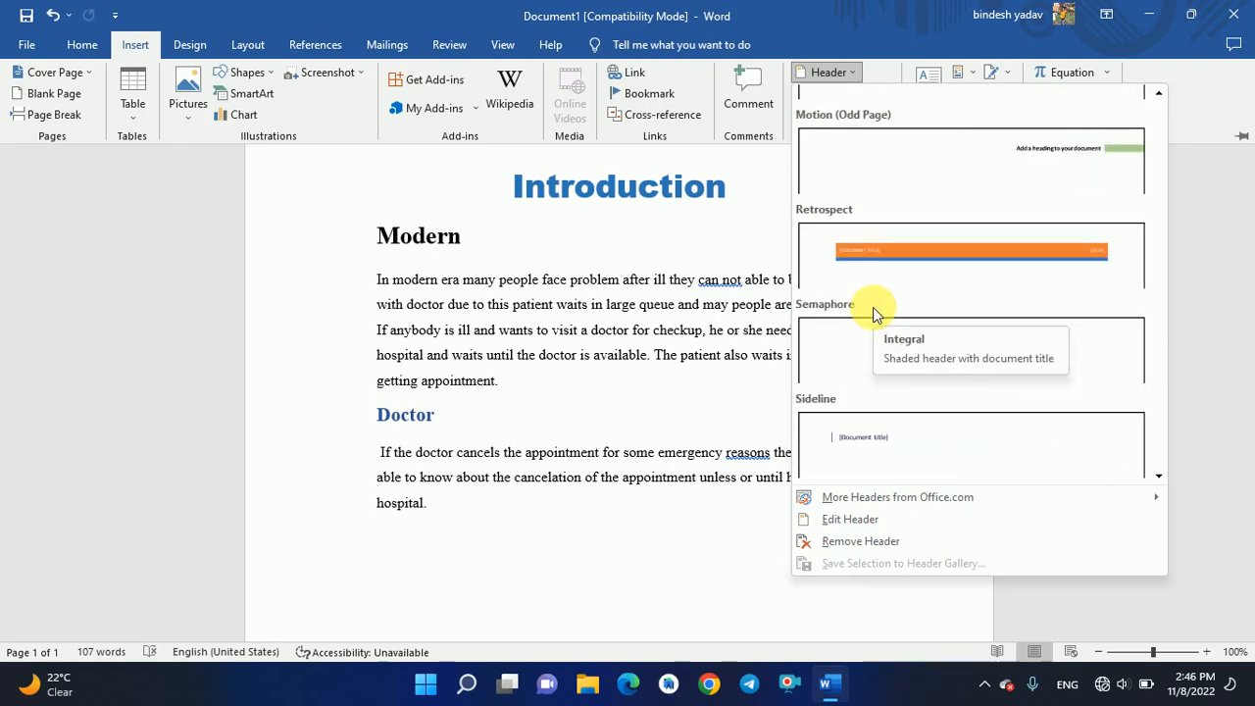
{"action": "scroll", "coordinate": [873, 307], "scroll_direction": "up", "scroll_amount": 10}
{"action": "scroll", "coordinate": [872, 306], "scroll_direction": "down", "scroll_amount": 3}
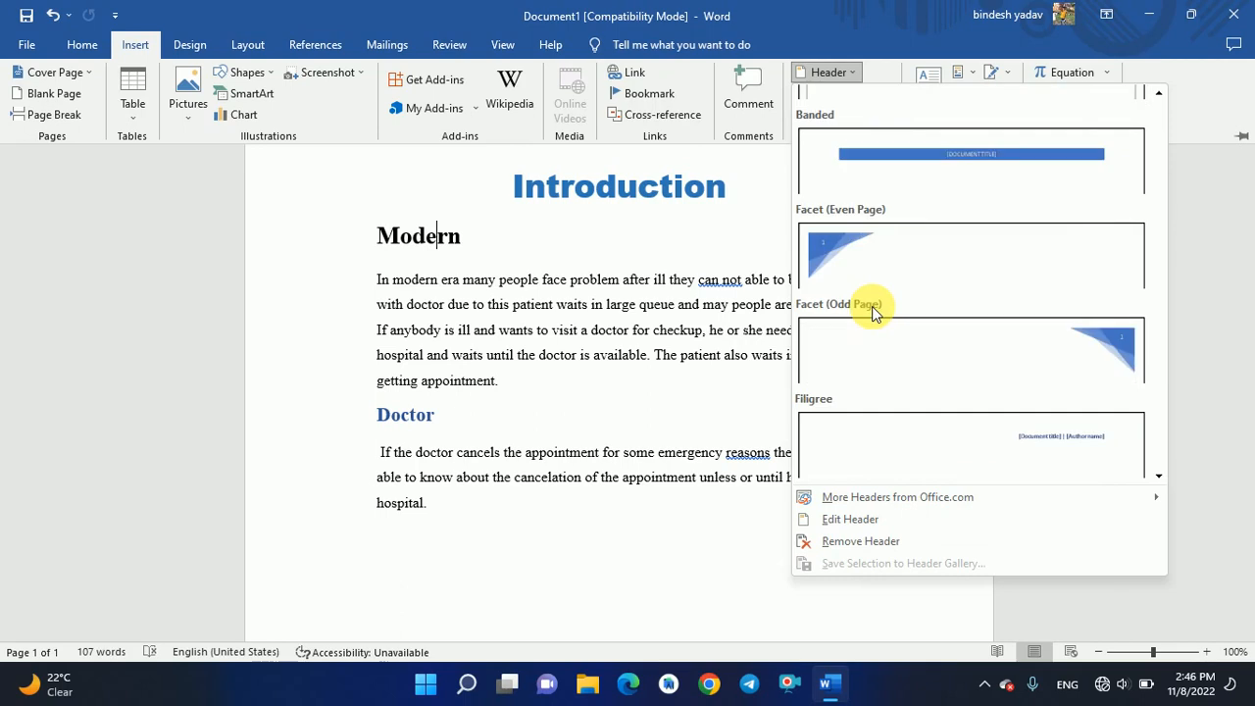
{"action": "scroll", "coordinate": [872, 289], "scroll_direction": "up", "scroll_amount": 3}
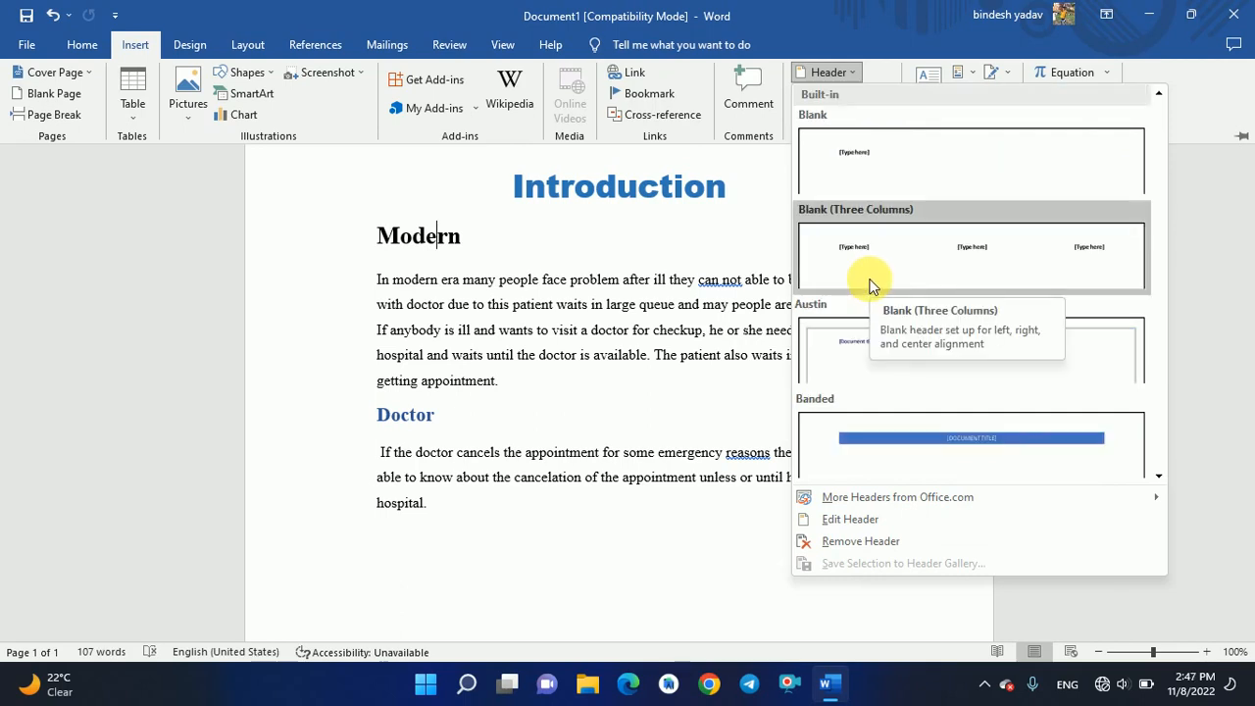
{"action": "left_click", "coordinate": [897, 171]}
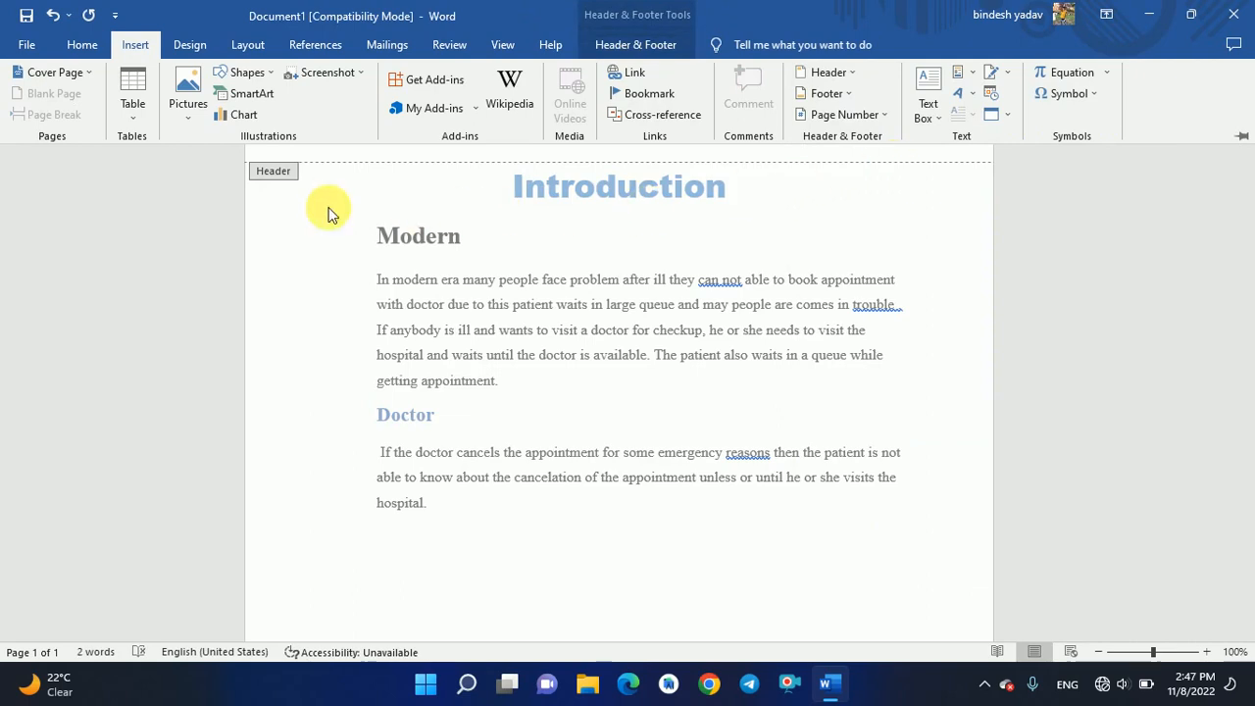
Replace the placeholder text in the header with "My Header".
{"action": "left_click", "coordinate": [287, 172]}
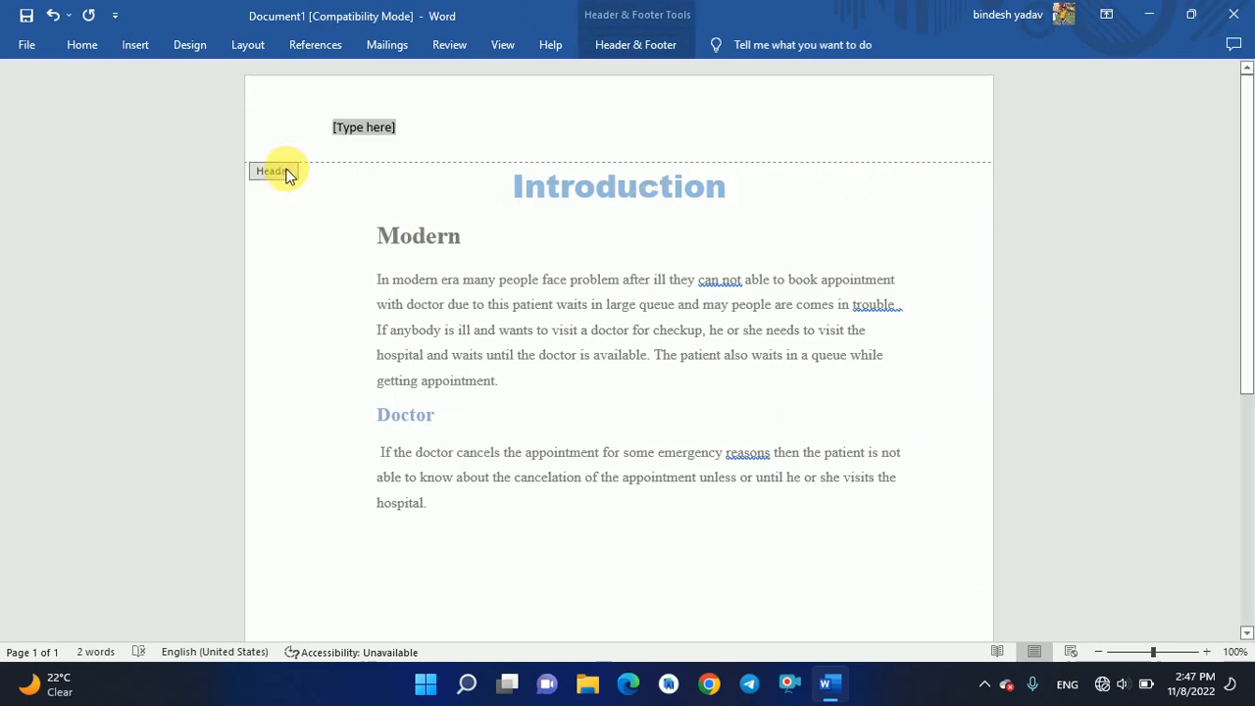
{"action": "left_click", "coordinate": [368, 126]}
{"action": "type", "text": "My "}
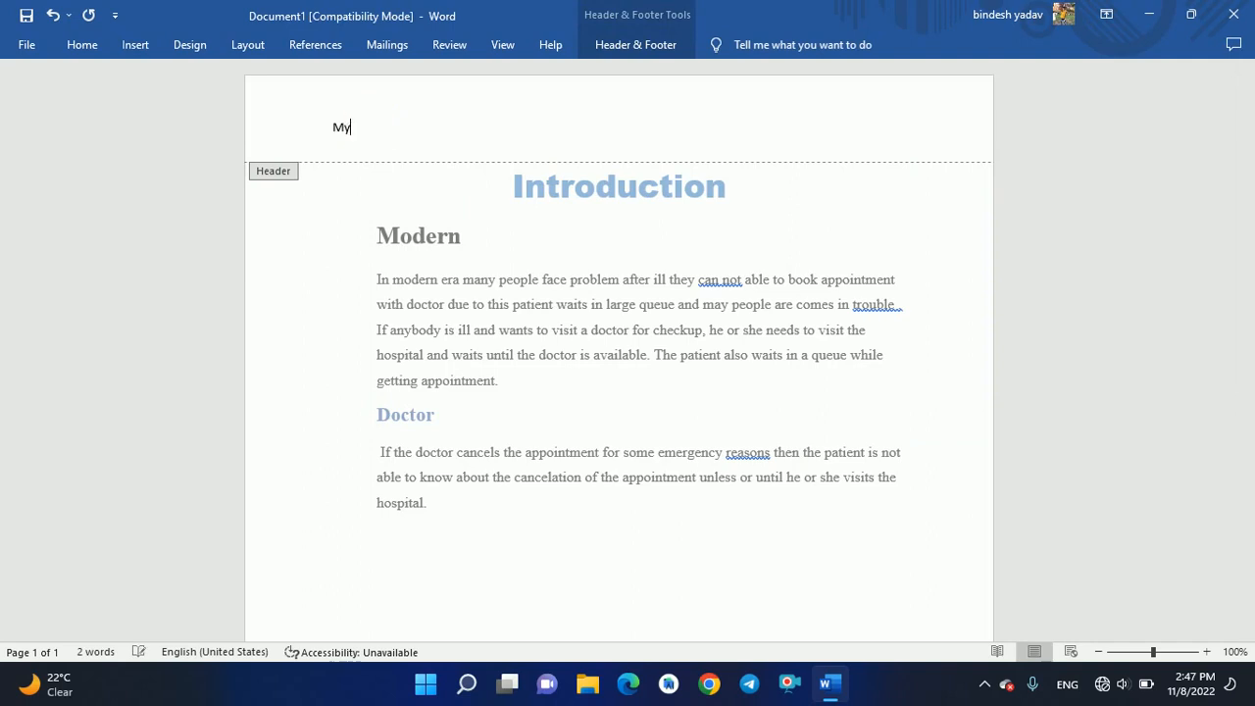
{"action": "type", "text": "Header"}
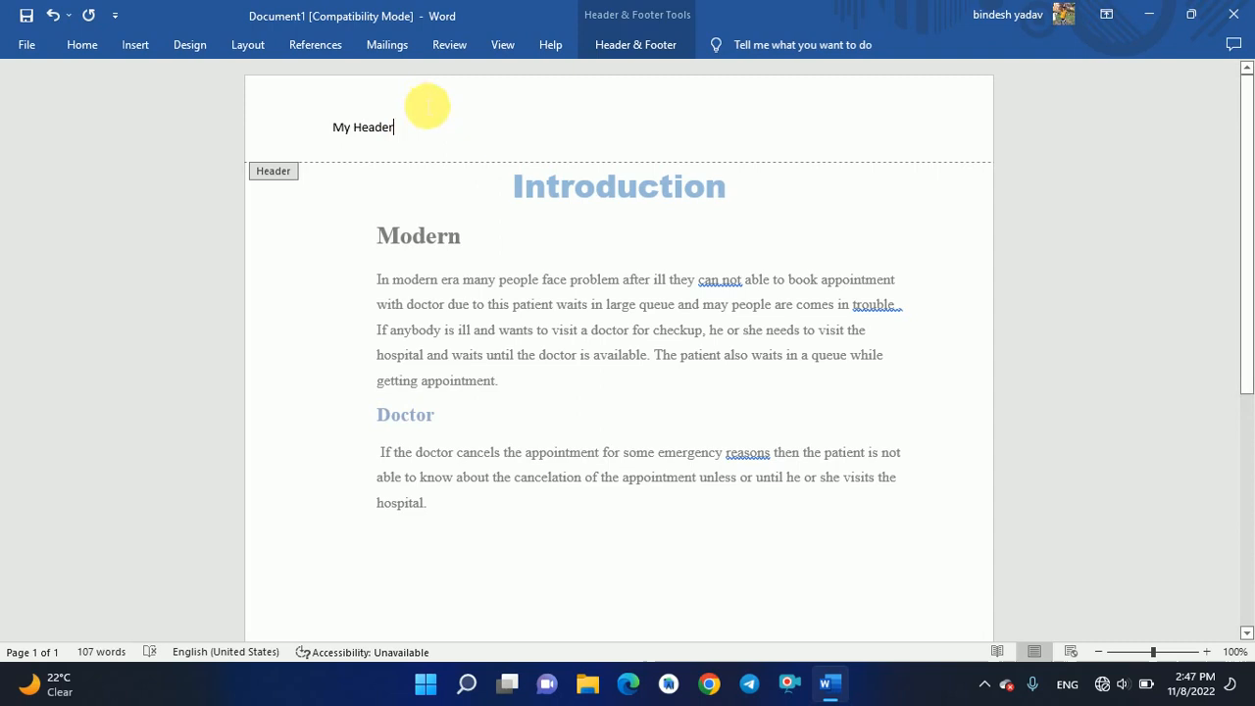
Insert a page footer with the built-in Blank layout and replace its placeholder with "My Footer".
{"action": "scroll", "coordinate": [448, 266], "scroll_direction": "down", "scroll_amount": 3}
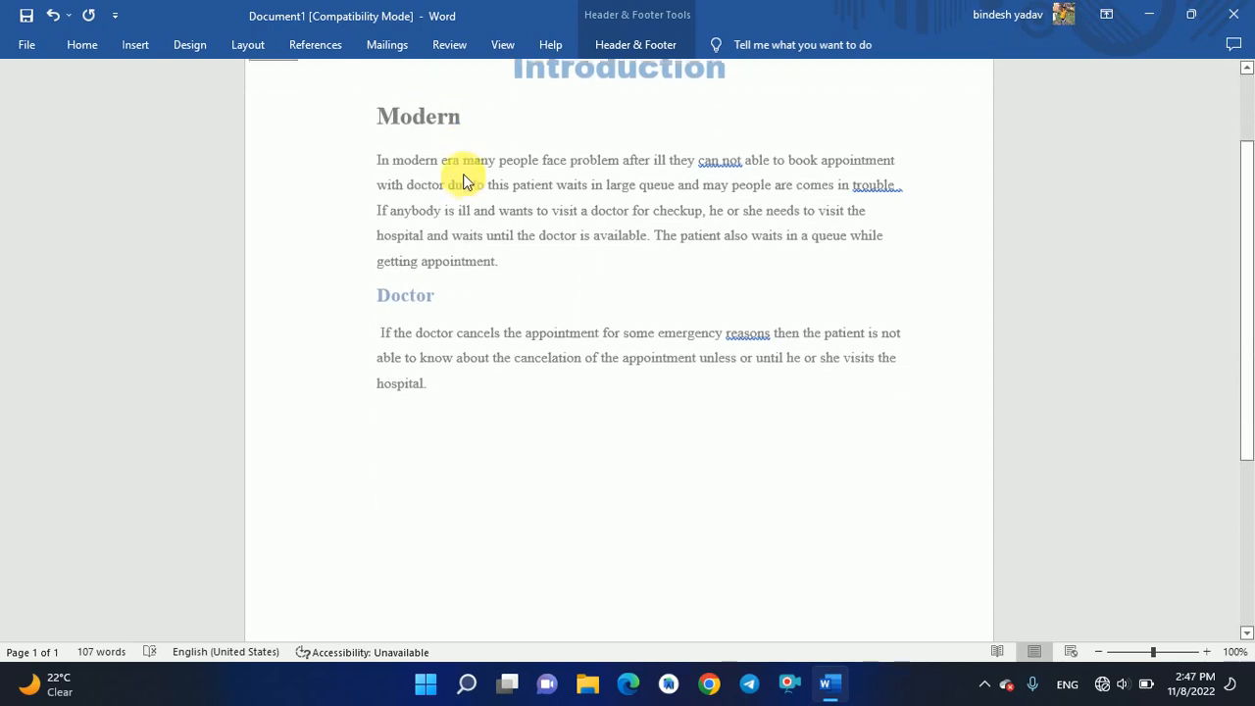
{"action": "scroll", "coordinate": [471, 176], "scroll_direction": "up", "scroll_amount": 2}
{"action": "scroll", "coordinate": [464, 179], "scroll_direction": "up", "scroll_amount": 2}
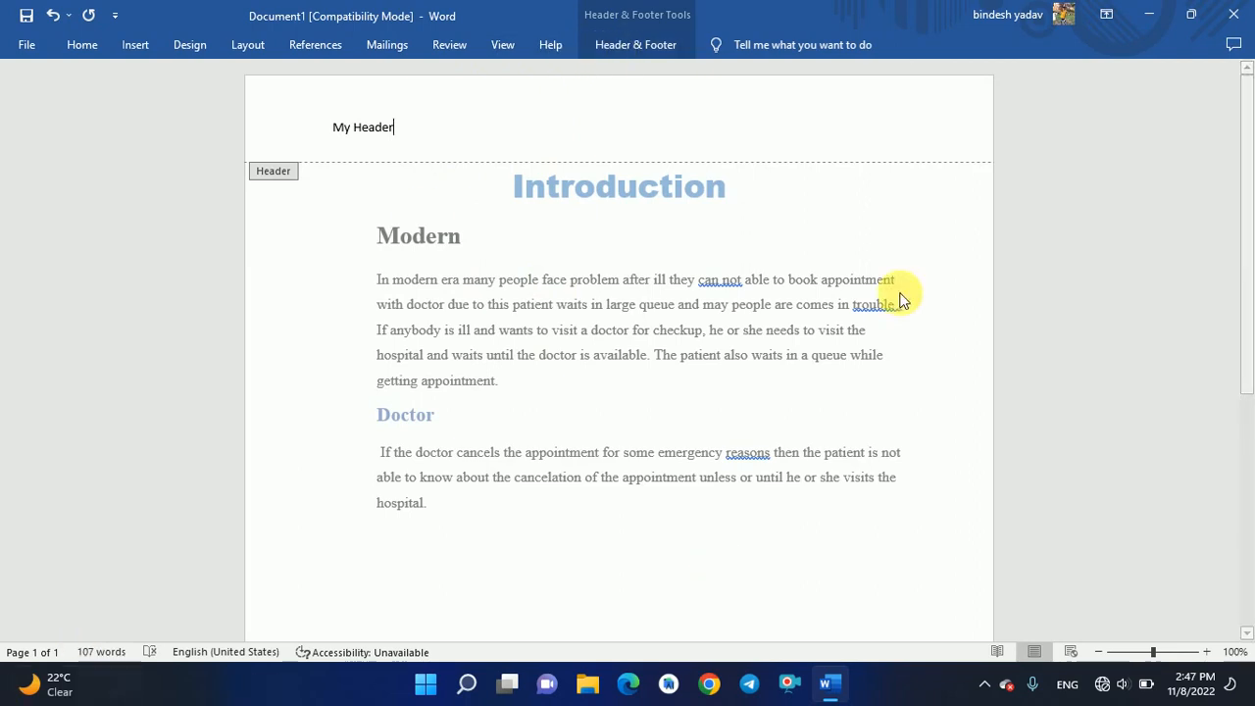
{"action": "left_click", "coordinate": [627, 51]}
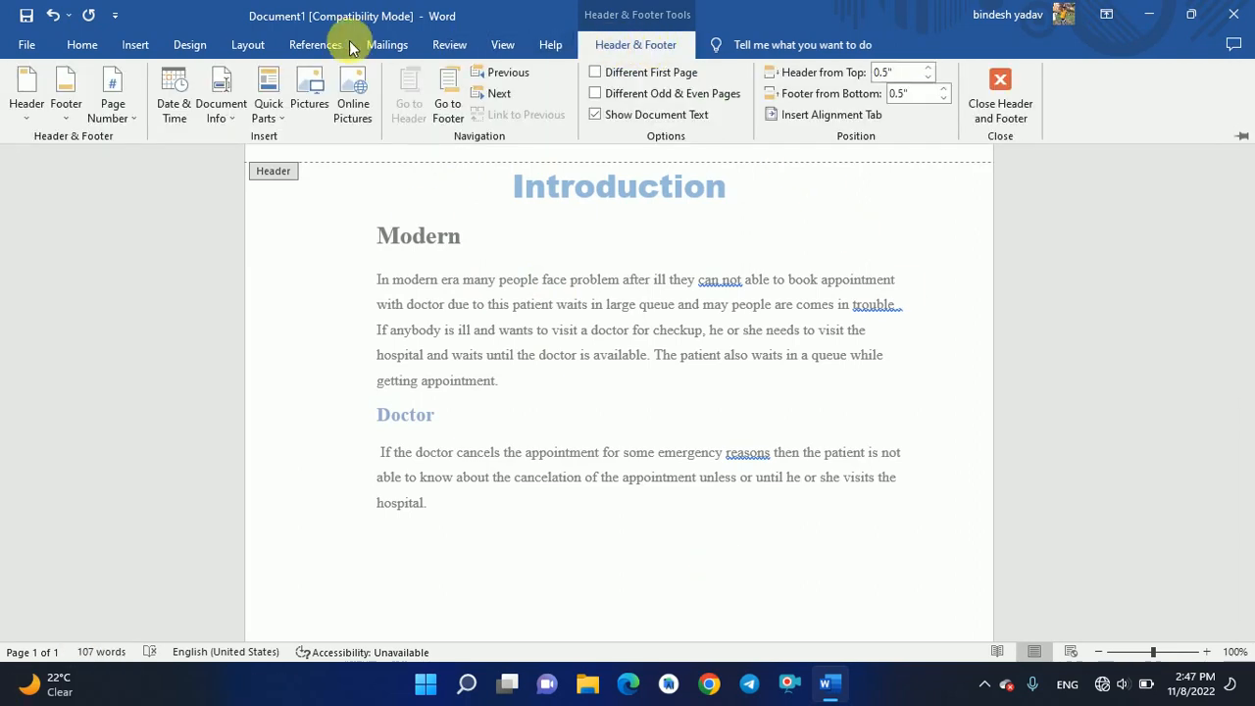
{"action": "left_click", "coordinate": [66, 104]}
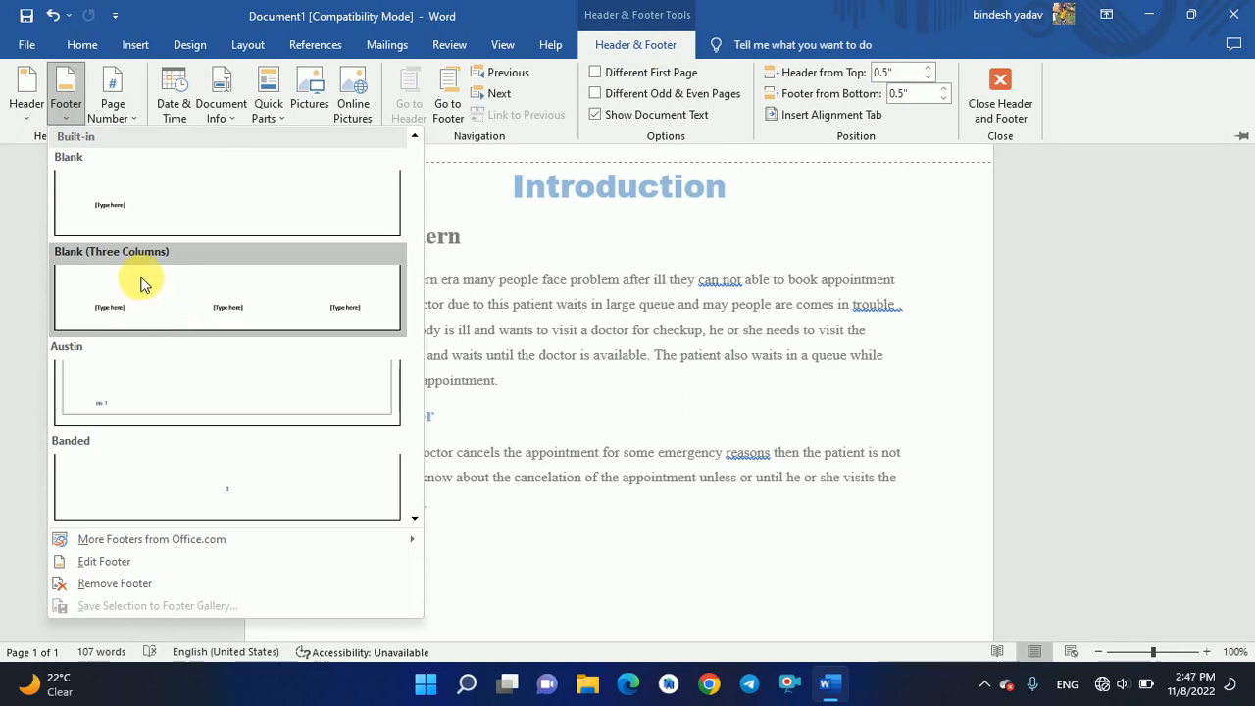
{"action": "left_click", "coordinate": [142, 216]}
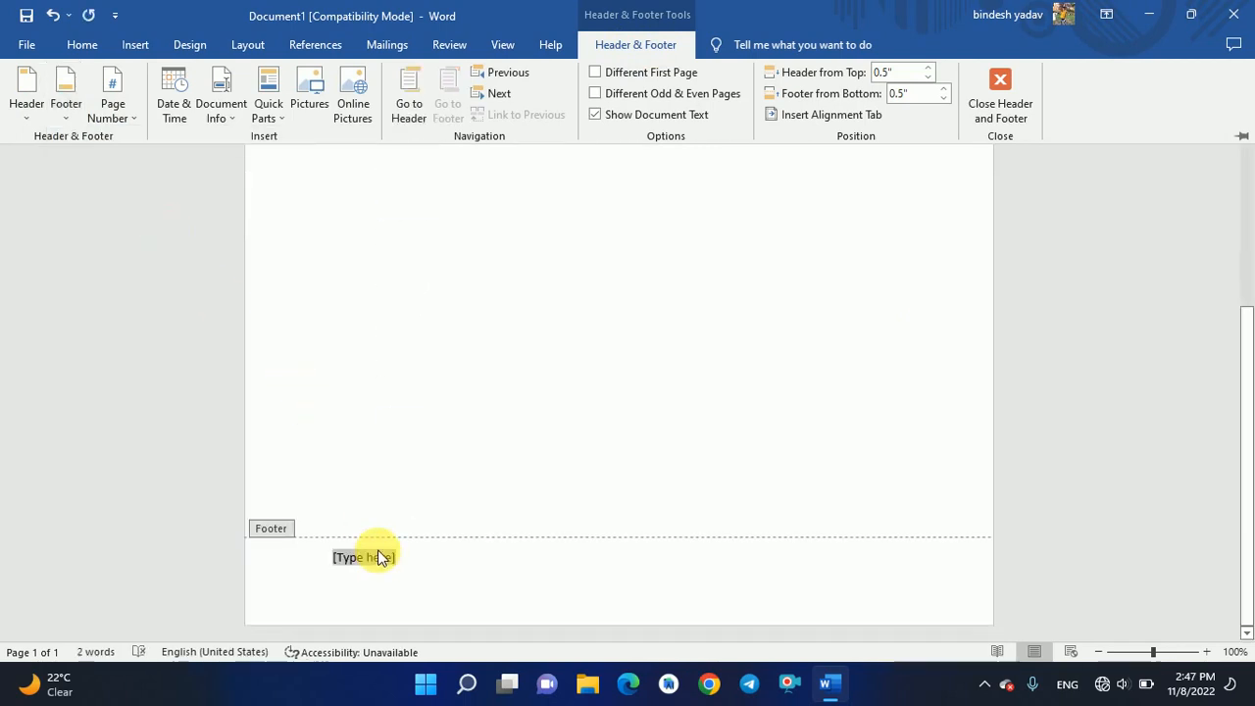
{"action": "type", "text": "My Footer"}
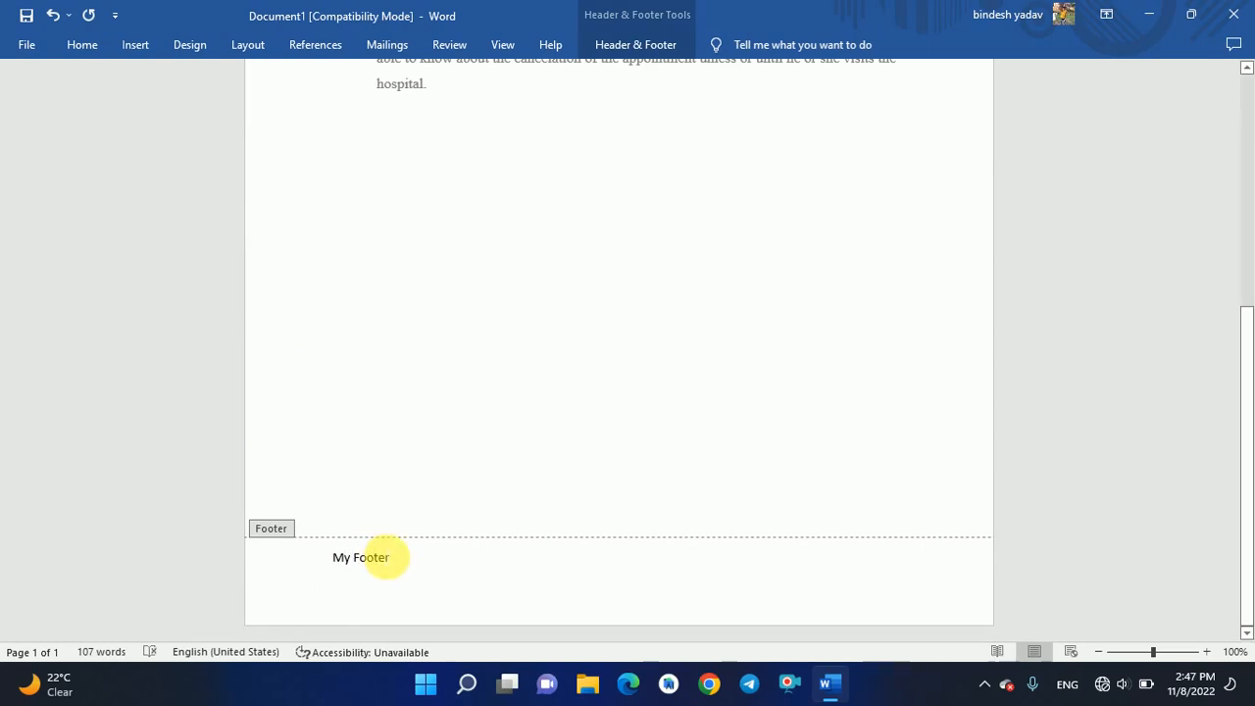
{"action": "scroll", "coordinate": [478, 496], "scroll_direction": "up", "scroll_amount": 1}
{"action": "scroll", "coordinate": [478, 495], "scroll_direction": "up", "scroll_amount": 5}
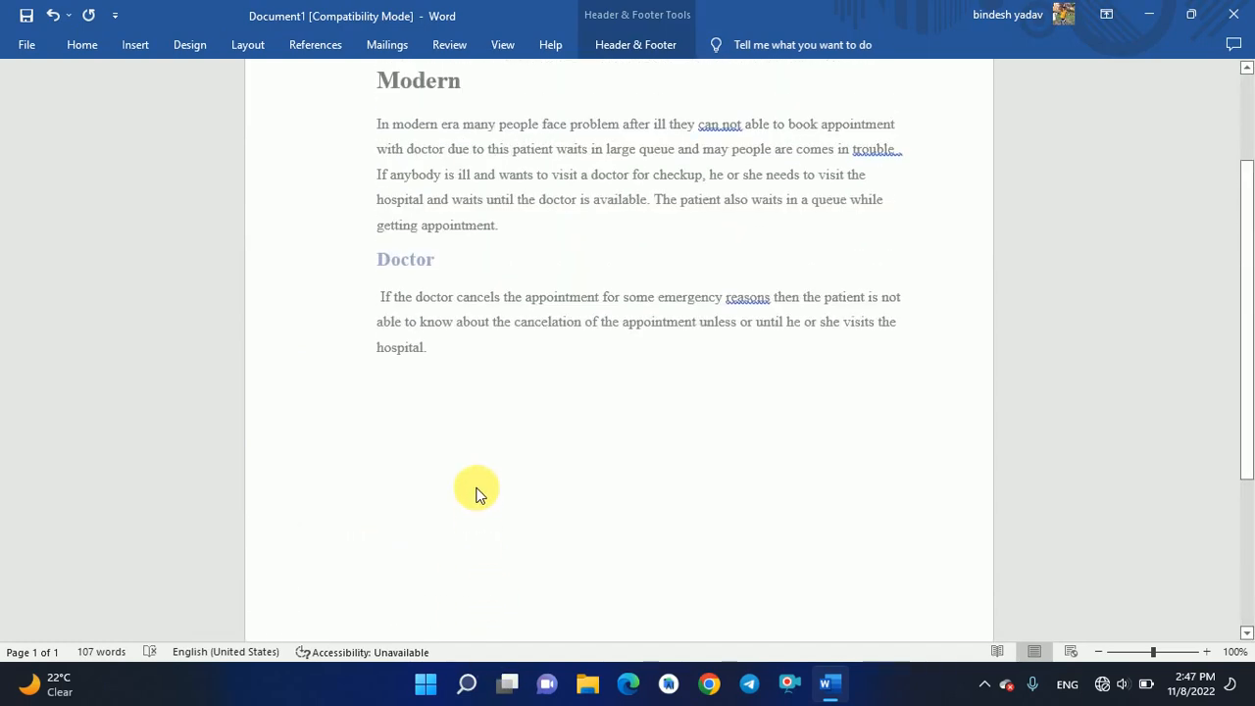
{"action": "scroll", "coordinate": [471, 485], "scroll_direction": "down", "scroll_amount": 4}
{"action": "scroll", "coordinate": [470, 483], "scroll_direction": "down", "scroll_amount": 2}
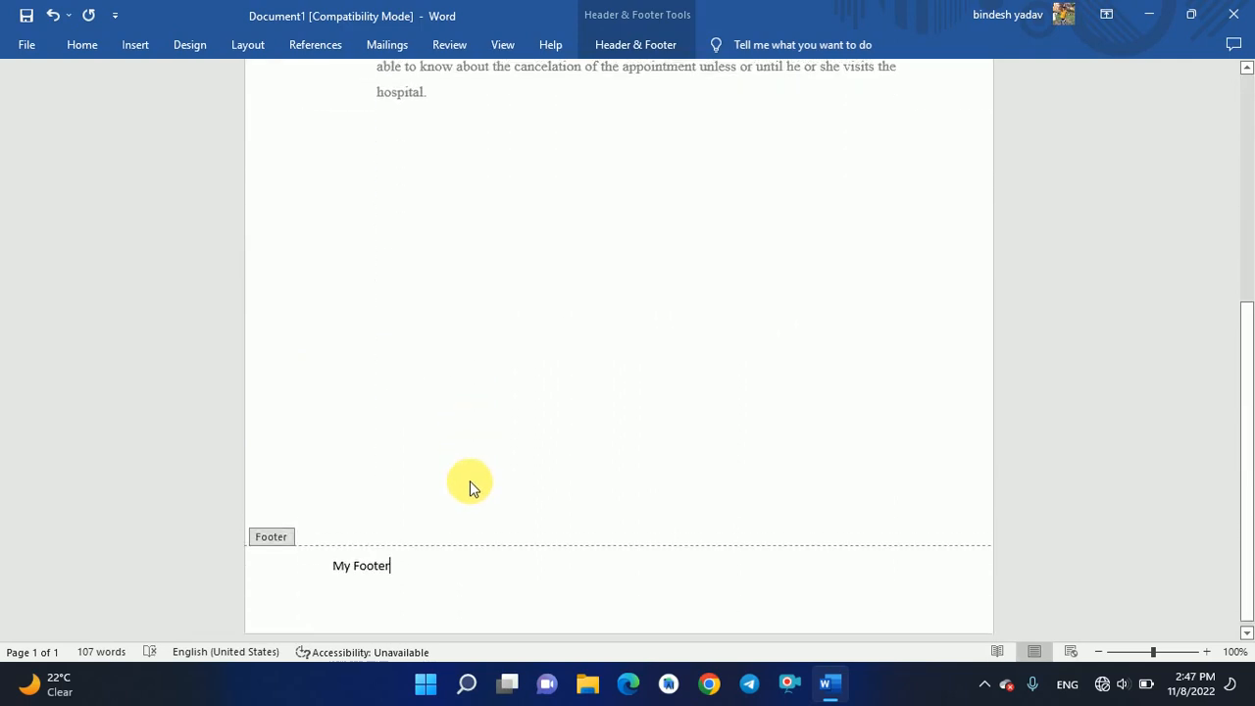
{"action": "scroll", "coordinate": [407, 540], "scroll_direction": "up", "scroll_amount": 6}
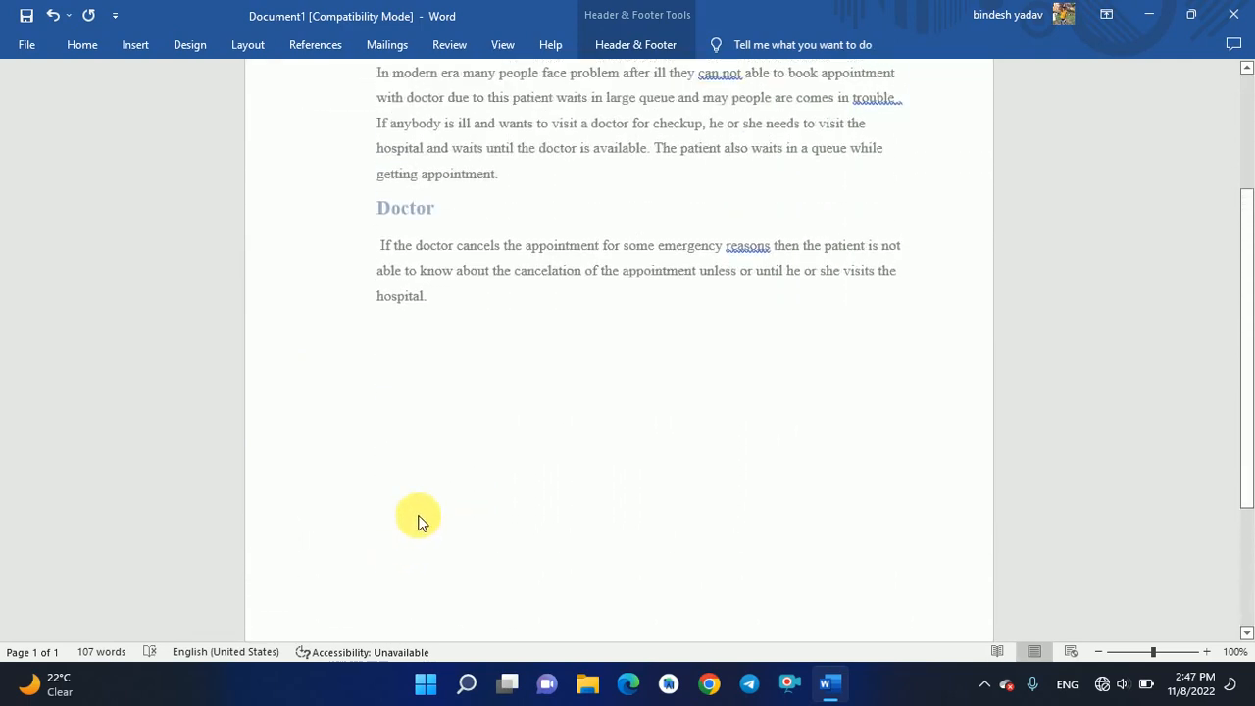
{"action": "scroll", "coordinate": [654, 324], "scroll_direction": "down", "scroll_amount": 2}
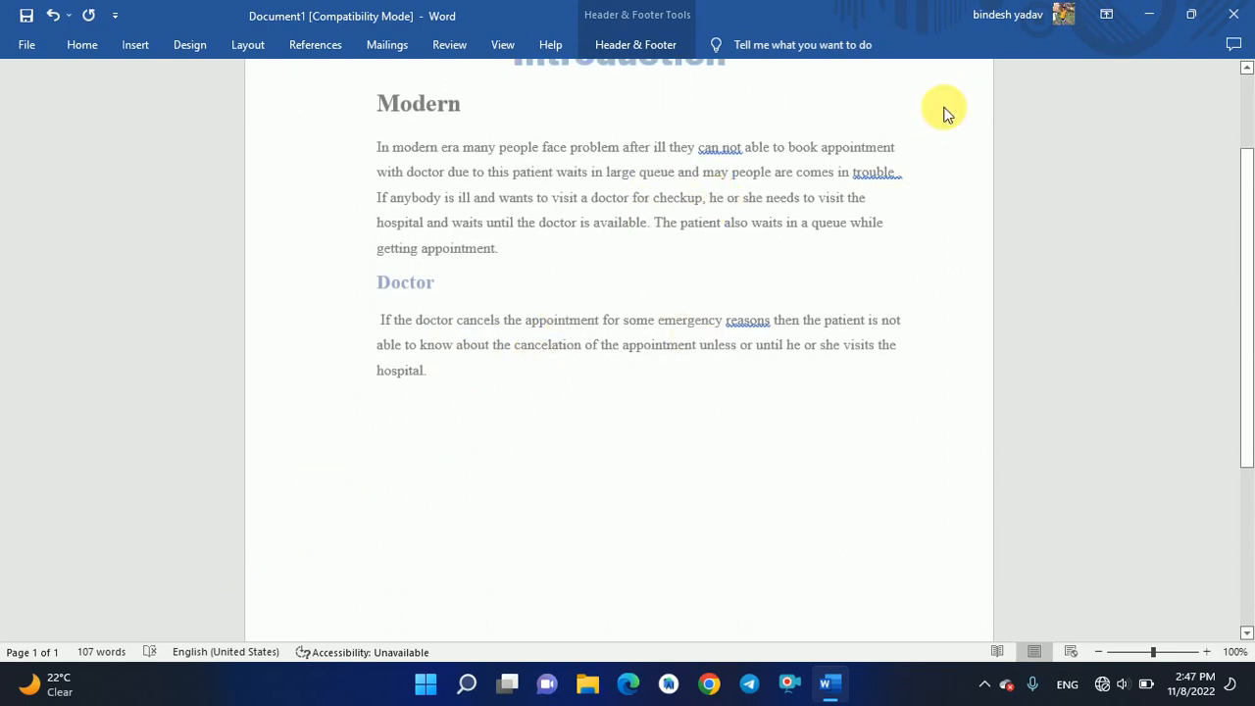
{"action": "scroll", "coordinate": [554, 279], "scroll_direction": "up", "scroll_amount": 2}
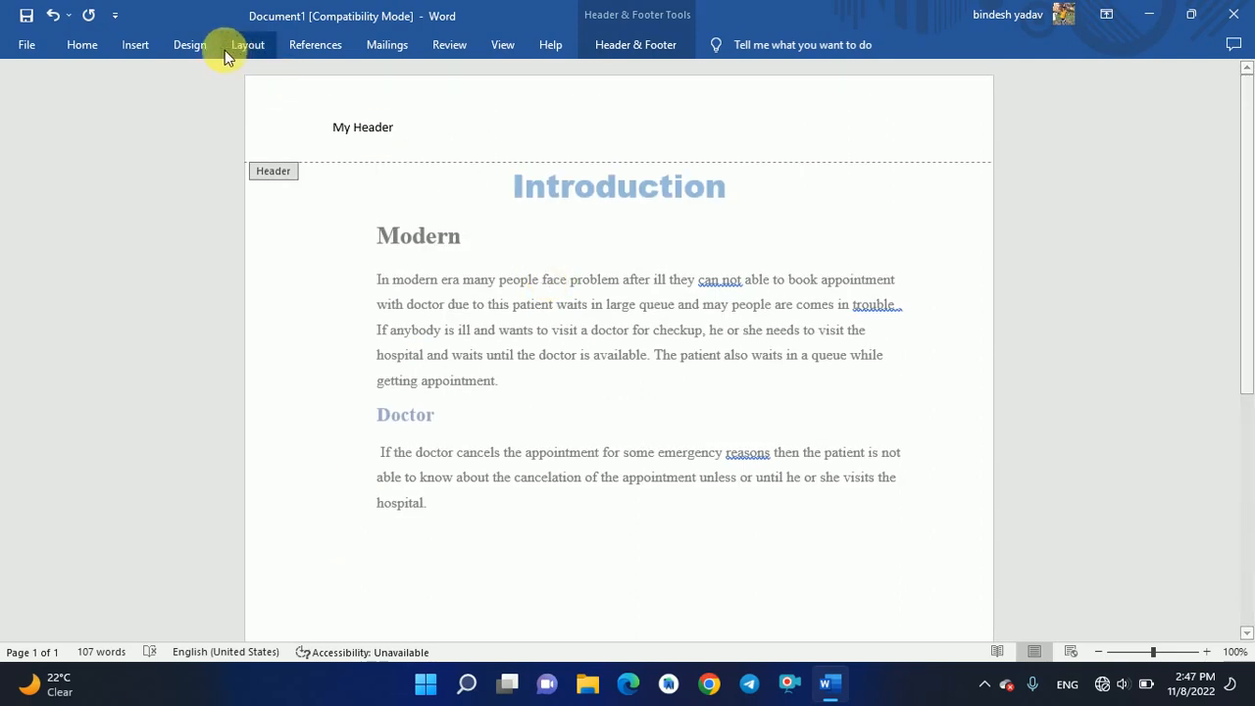
Add the diagonal "DO NOT COPY 1" watermark to the document's page background.
{"action": "left_click", "coordinate": [150, 46]}
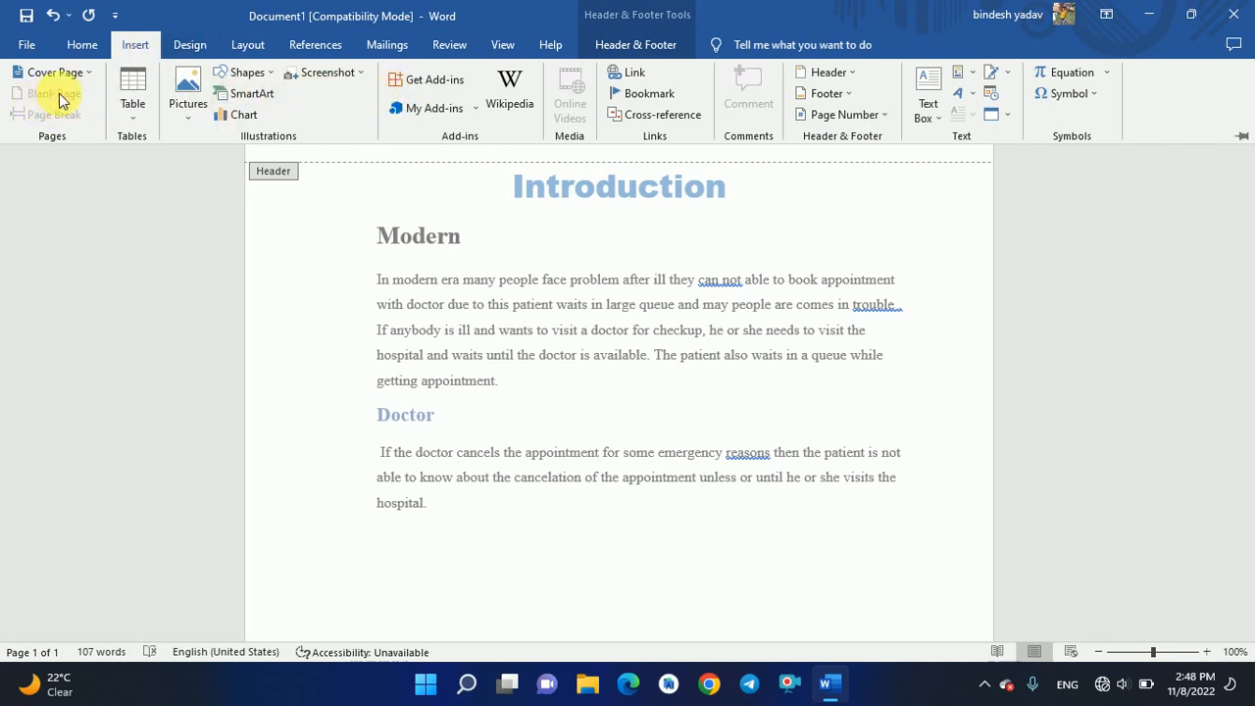
{"action": "left_click", "coordinate": [190, 45]}
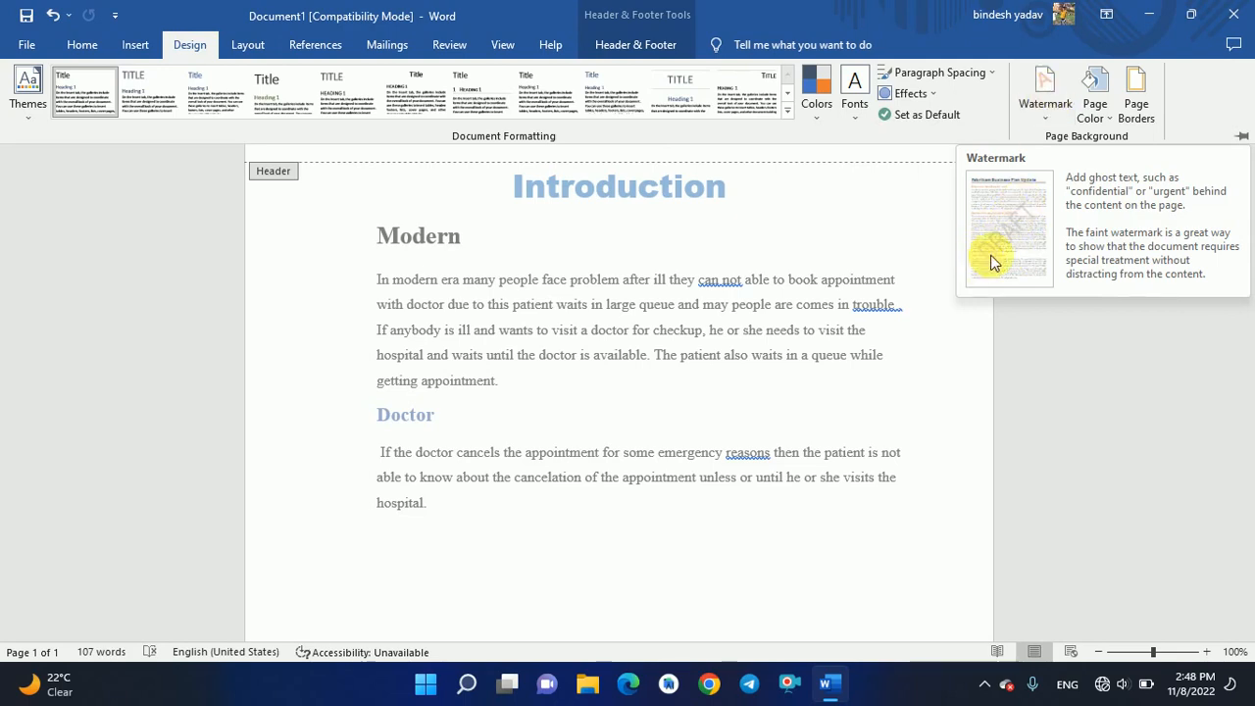
{"action": "left_click", "coordinate": [1045, 93]}
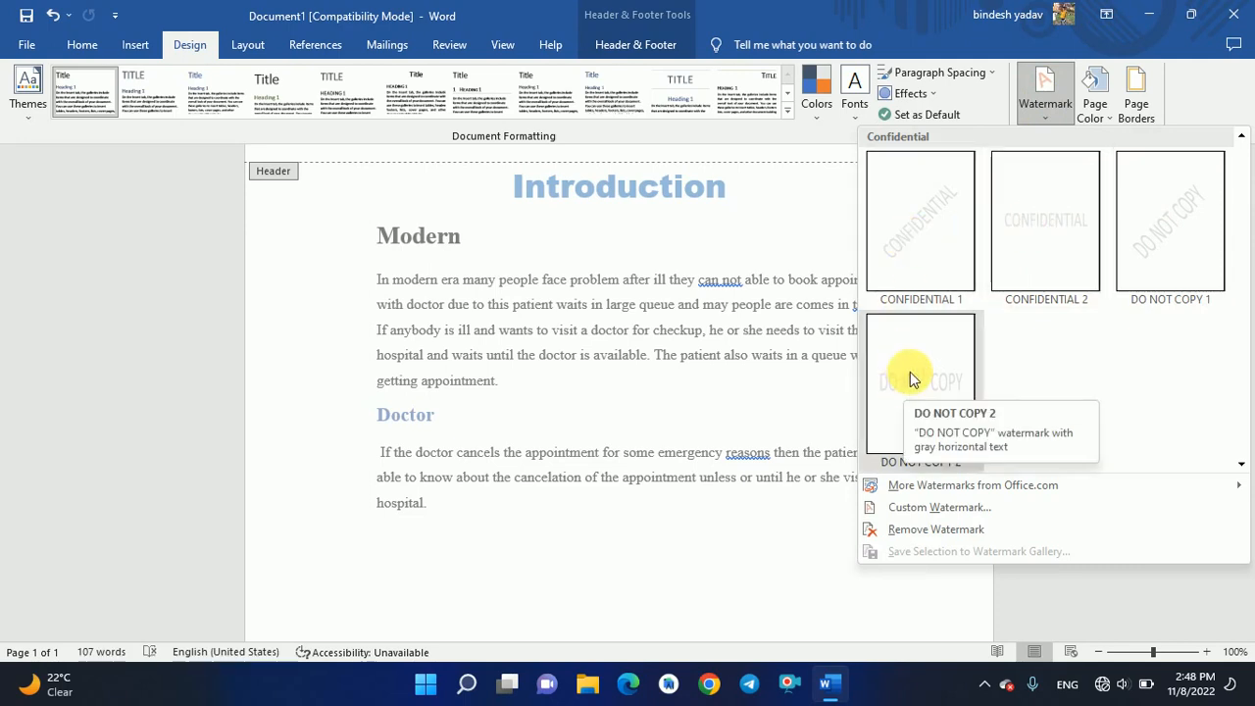
{"action": "left_click", "coordinate": [1147, 206]}
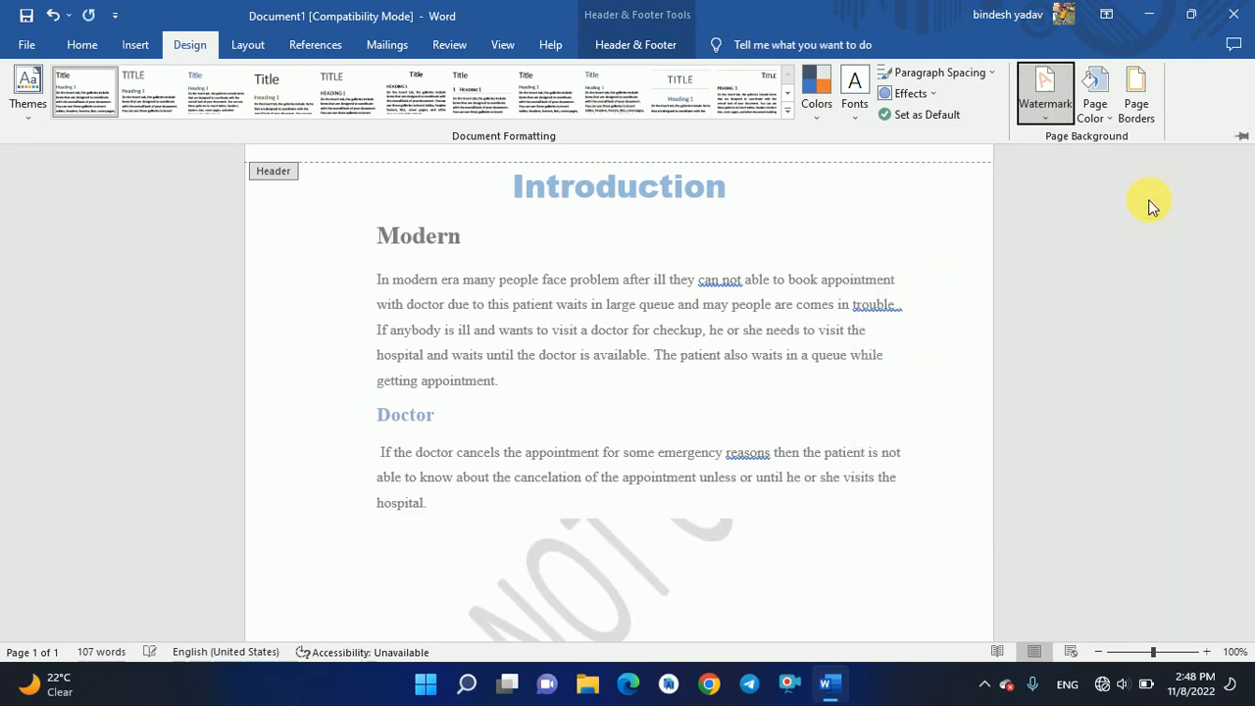
{"action": "scroll", "coordinate": [498, 490], "scroll_direction": "down", "scroll_amount": 4}
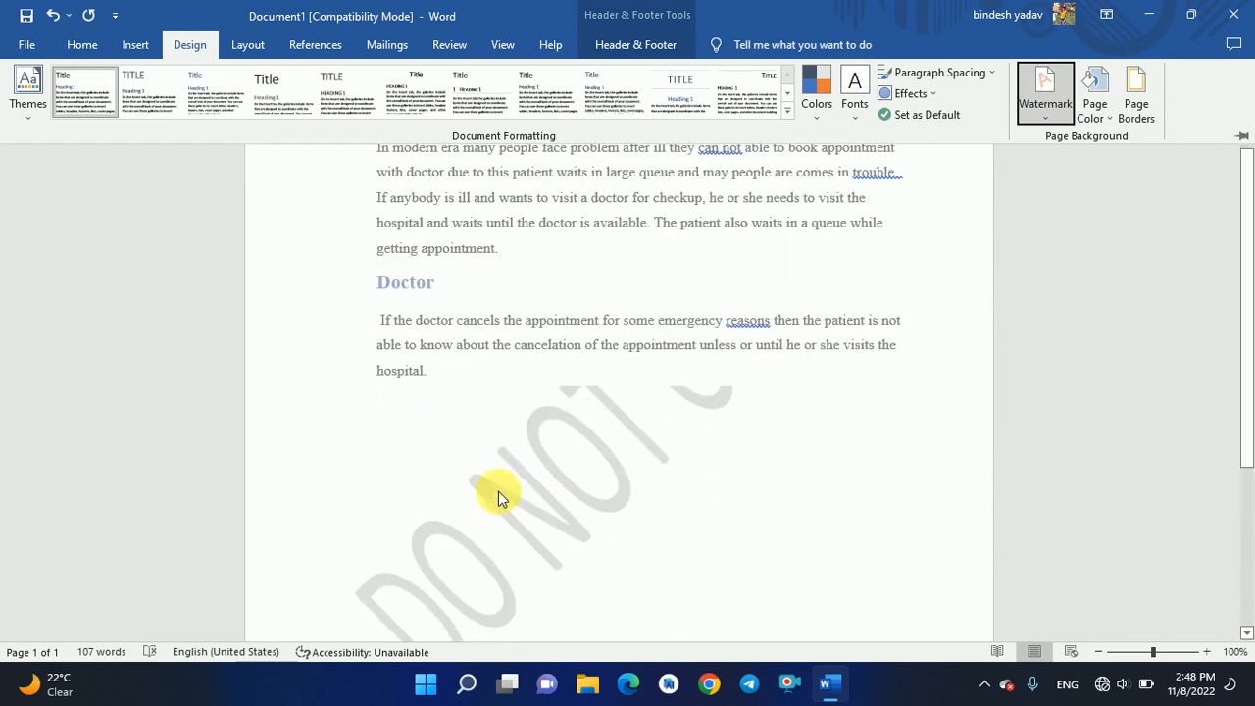
Replace the "DO NOT COPY" watermark with a custom diagonal text watermark reading "Techn Make India".
{"action": "scroll", "coordinate": [529, 459], "scroll_direction": "up", "scroll_amount": 2}
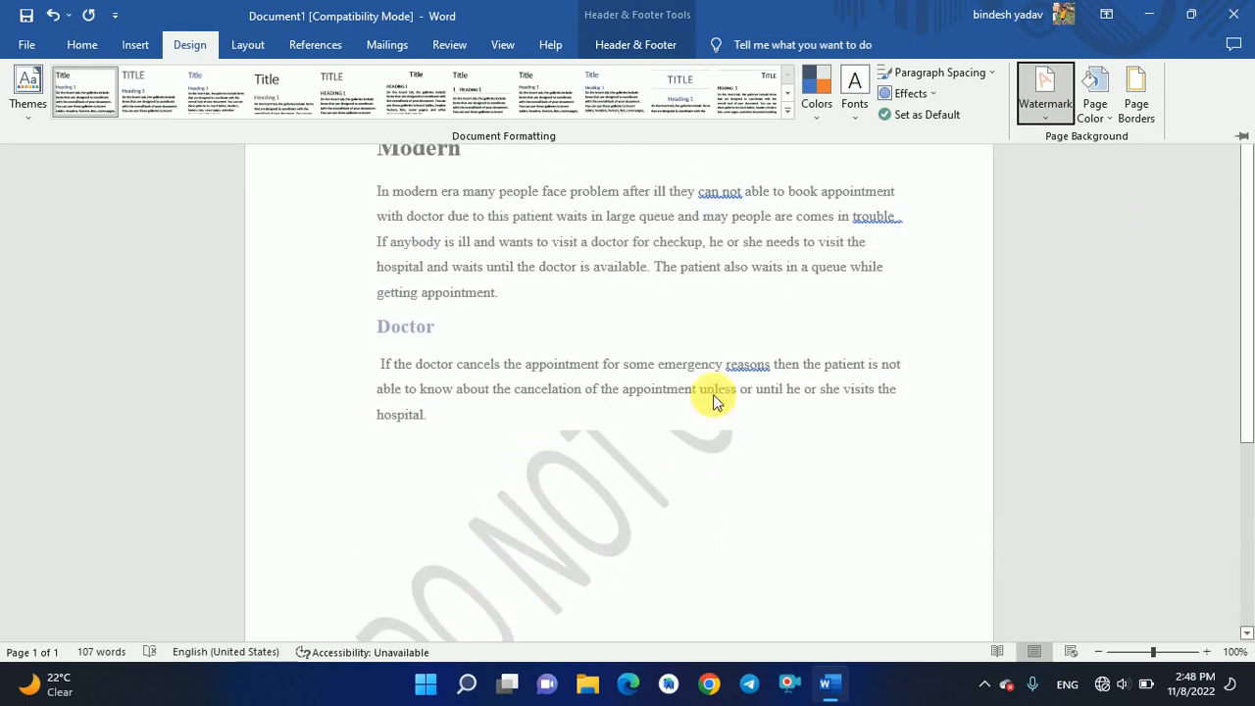
{"action": "left_click", "coordinate": [1045, 98]}
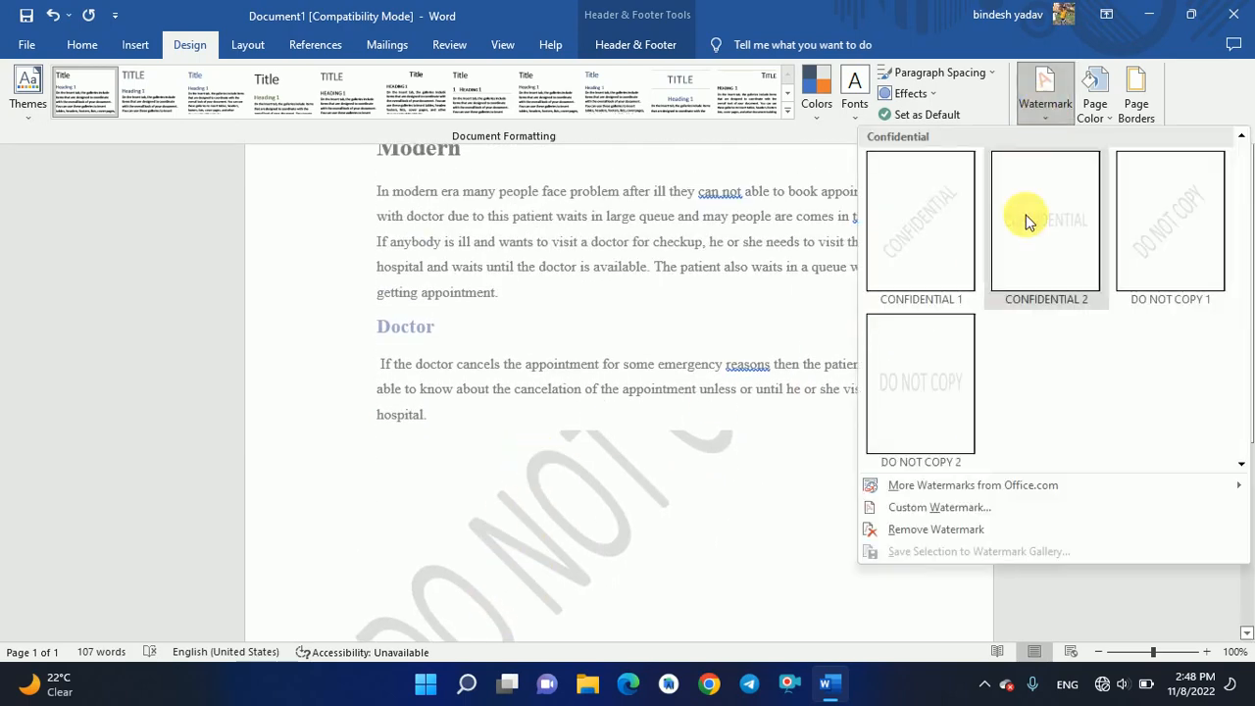
{"action": "scroll", "coordinate": [1017, 323], "scroll_direction": "down", "scroll_amount": 4}
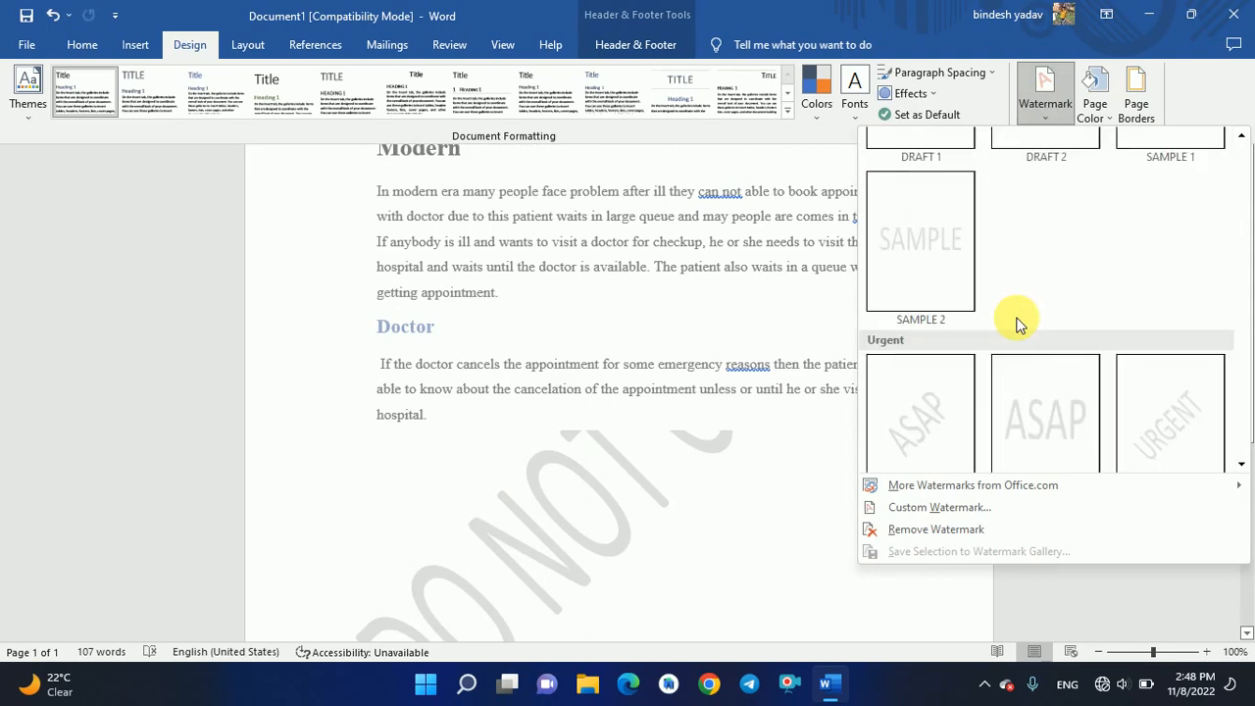
{"action": "left_click", "coordinate": [961, 516]}
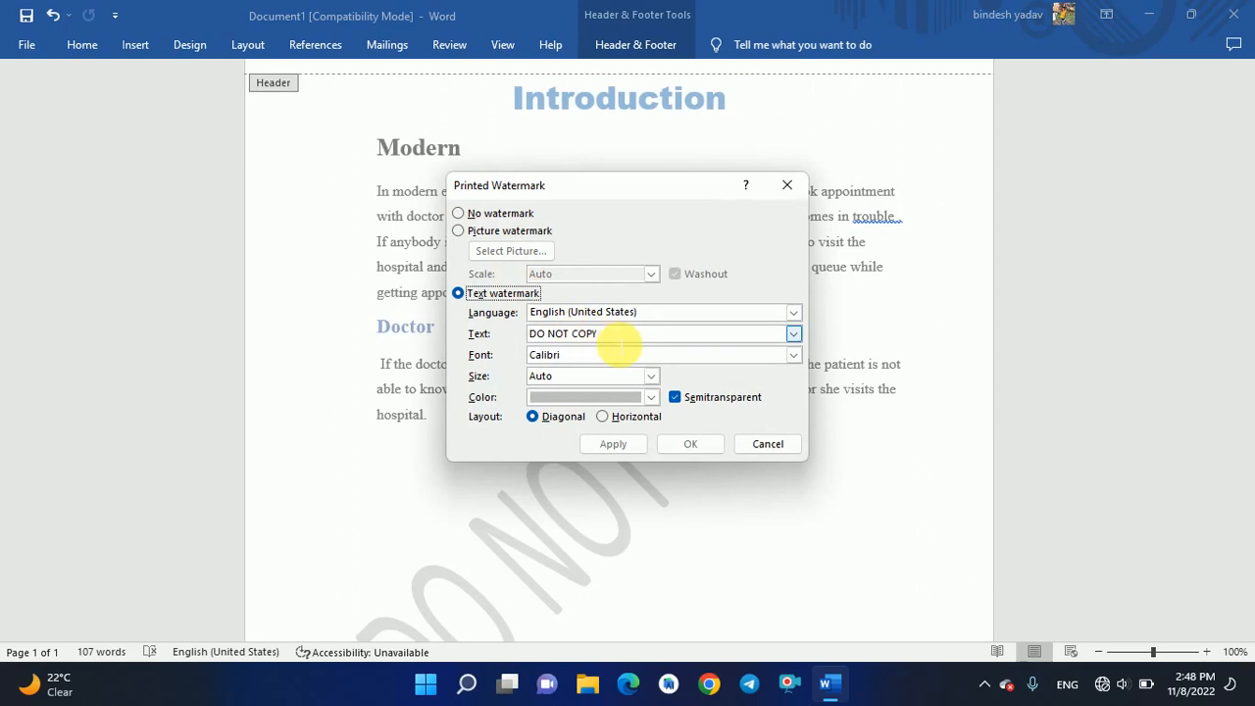
{"action": "left_click_drag", "start_coordinate": [602, 336], "coordinate": [529, 334]}
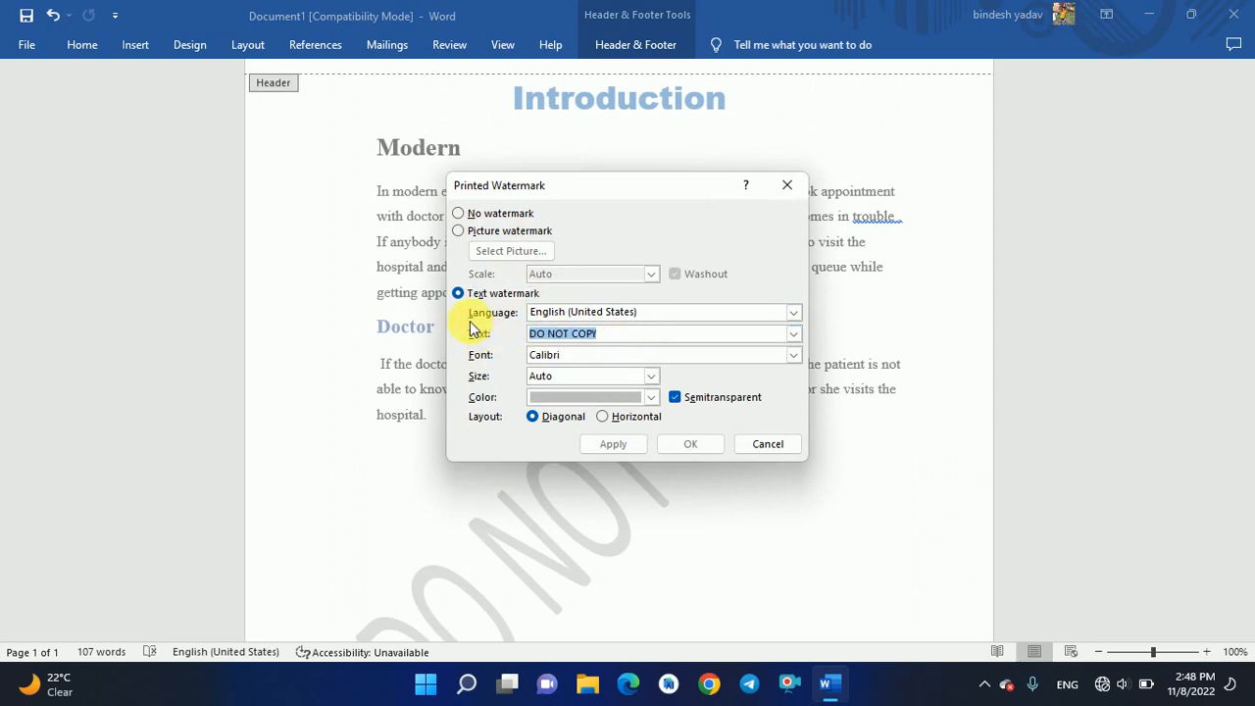
{"action": "key", "text": "BackSpace"}
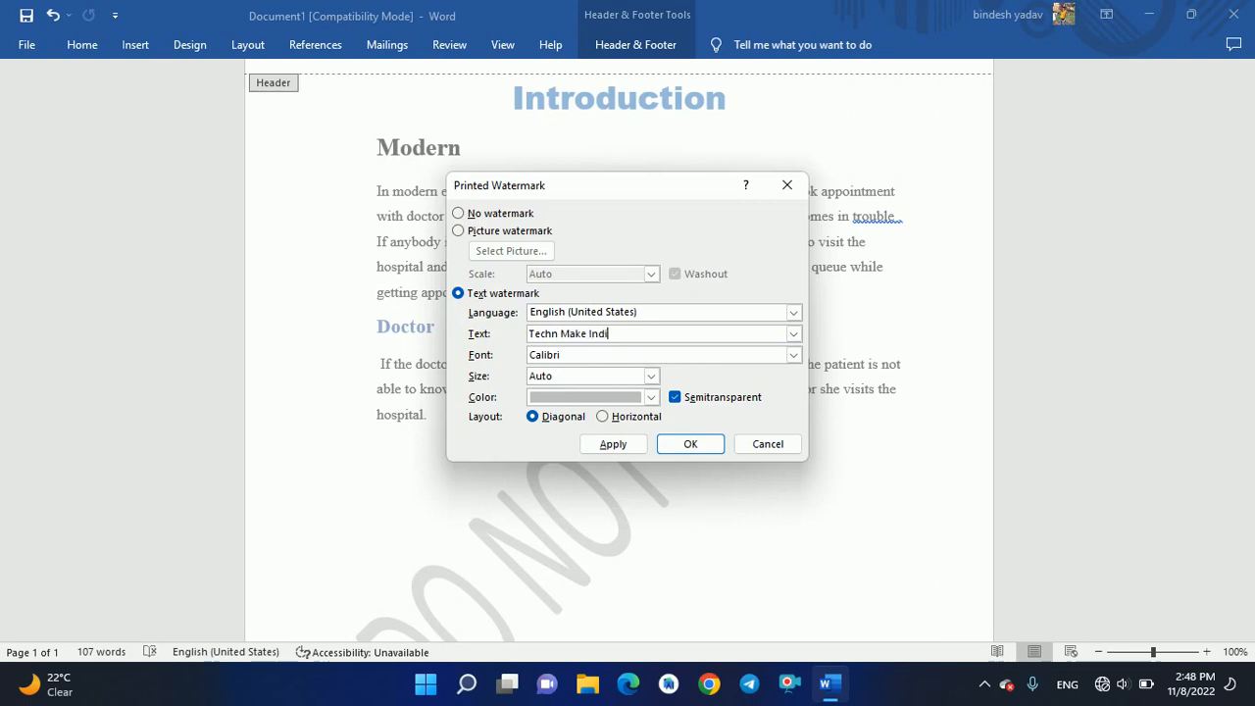
{"action": "left_click", "coordinate": [616, 444]}
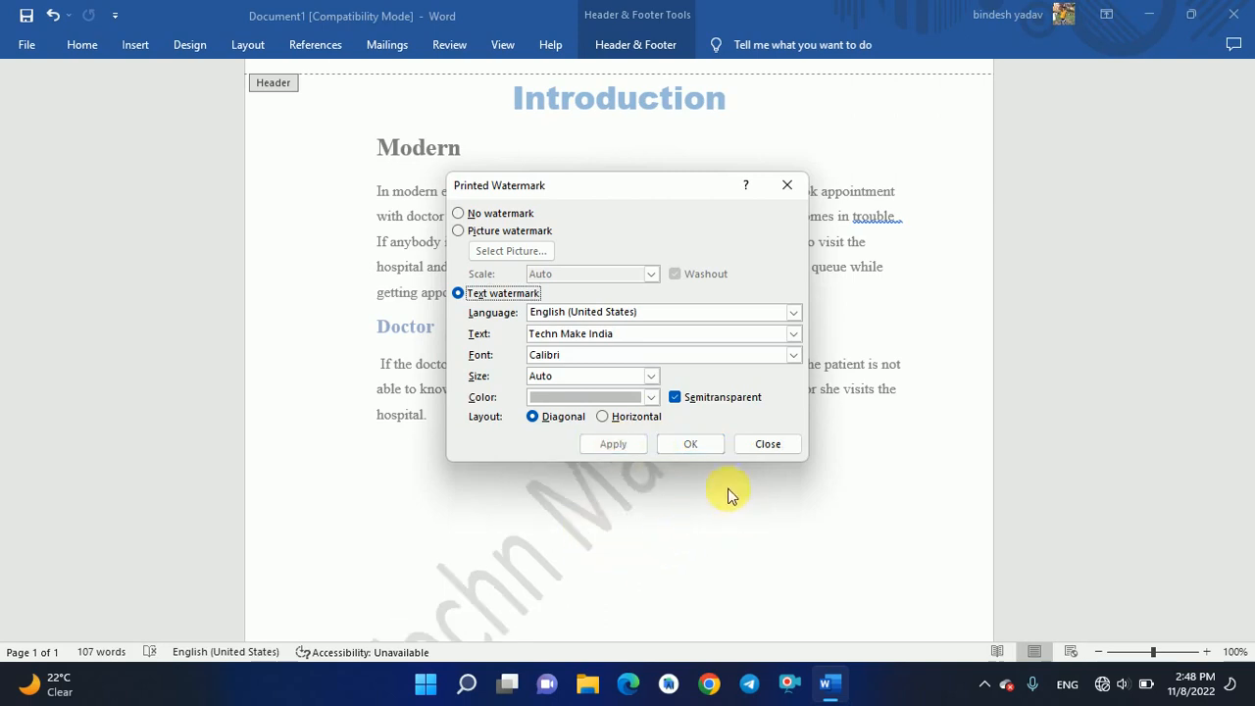
{"action": "left_click", "coordinate": [787, 453]}
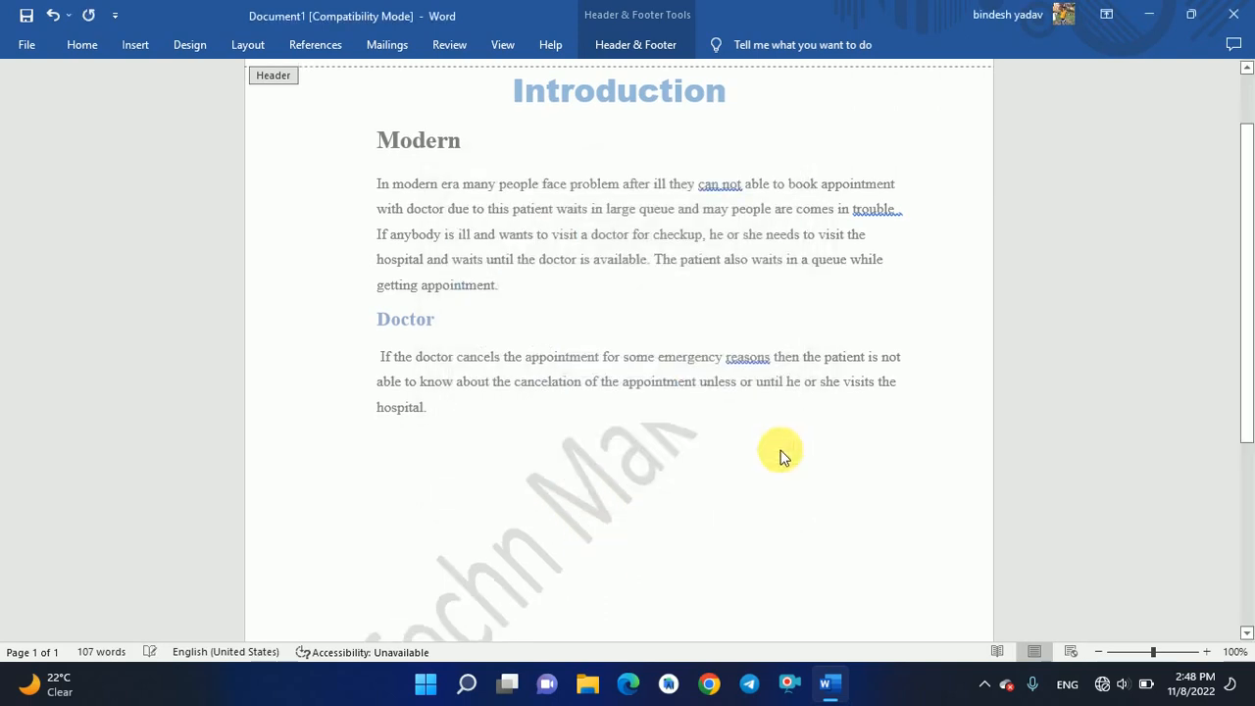
Leave header and footer editing and return to the body text.
{"action": "scroll", "coordinate": [765, 449], "scroll_direction": "down", "scroll_amount": 4}
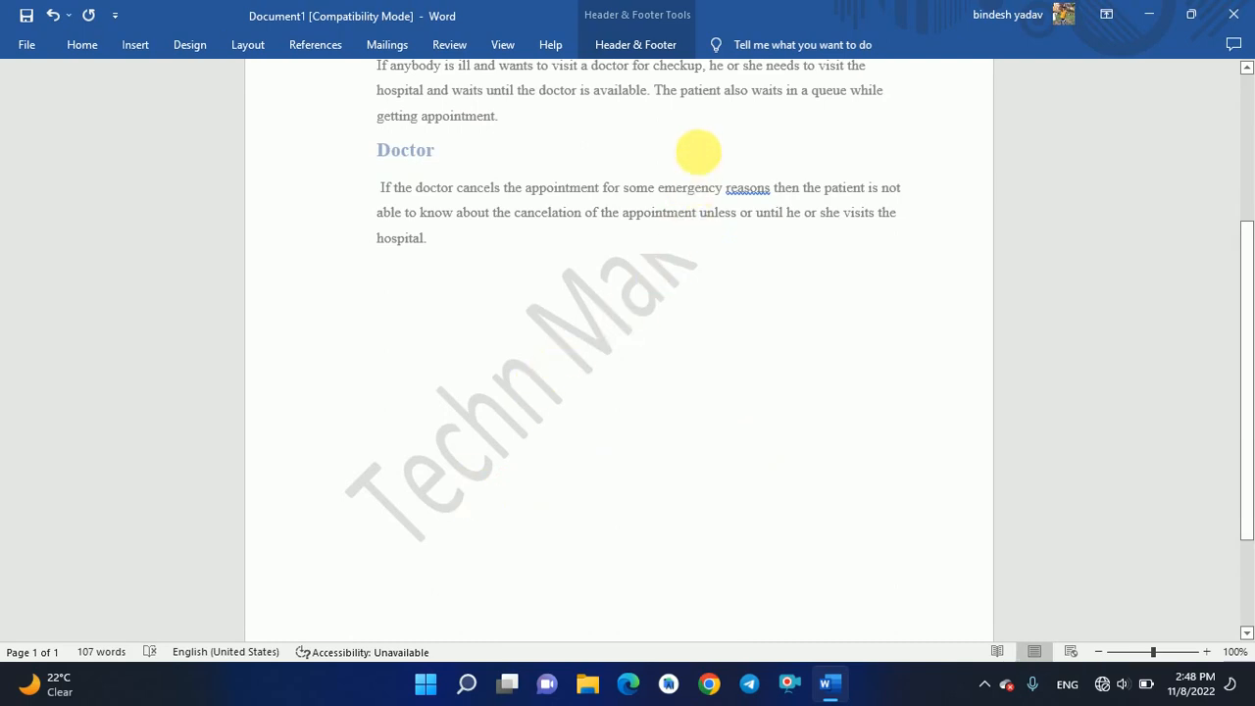
{"action": "left_click", "coordinate": [706, 160]}
{"action": "scroll", "coordinate": [705, 159], "scroll_direction": "up", "scroll_amount": 2}
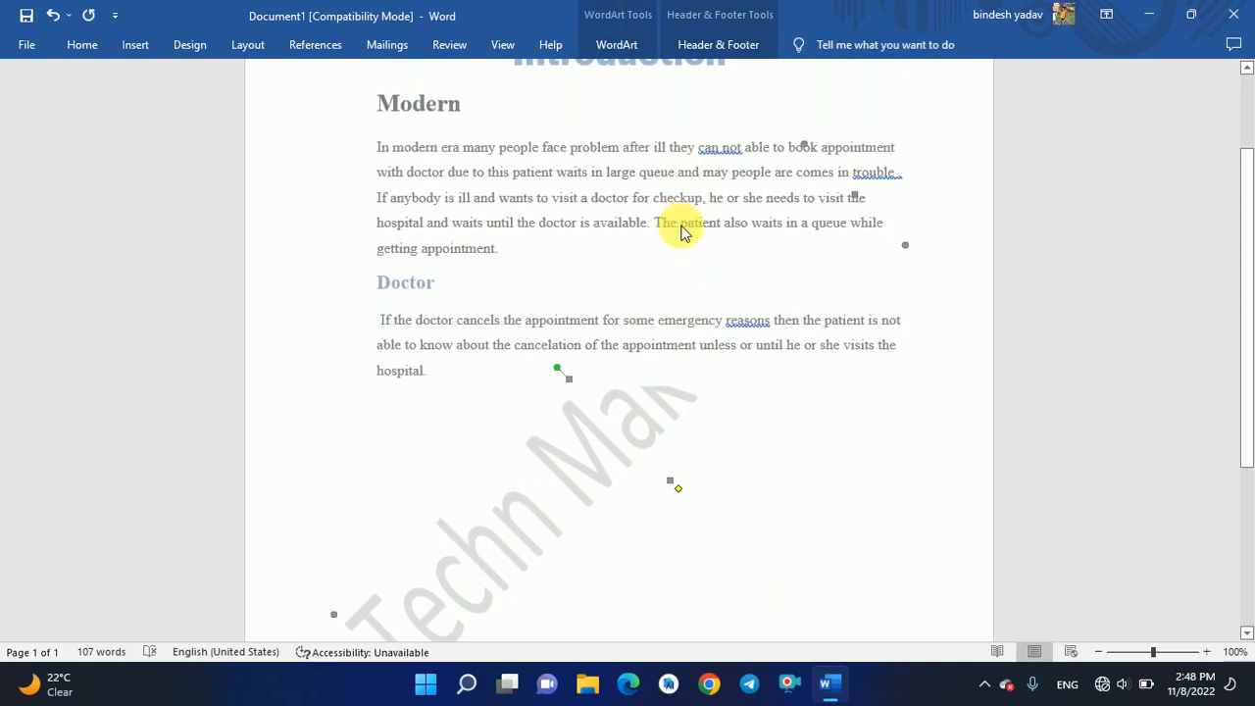
{"action": "double_click", "coordinate": [705, 199]}
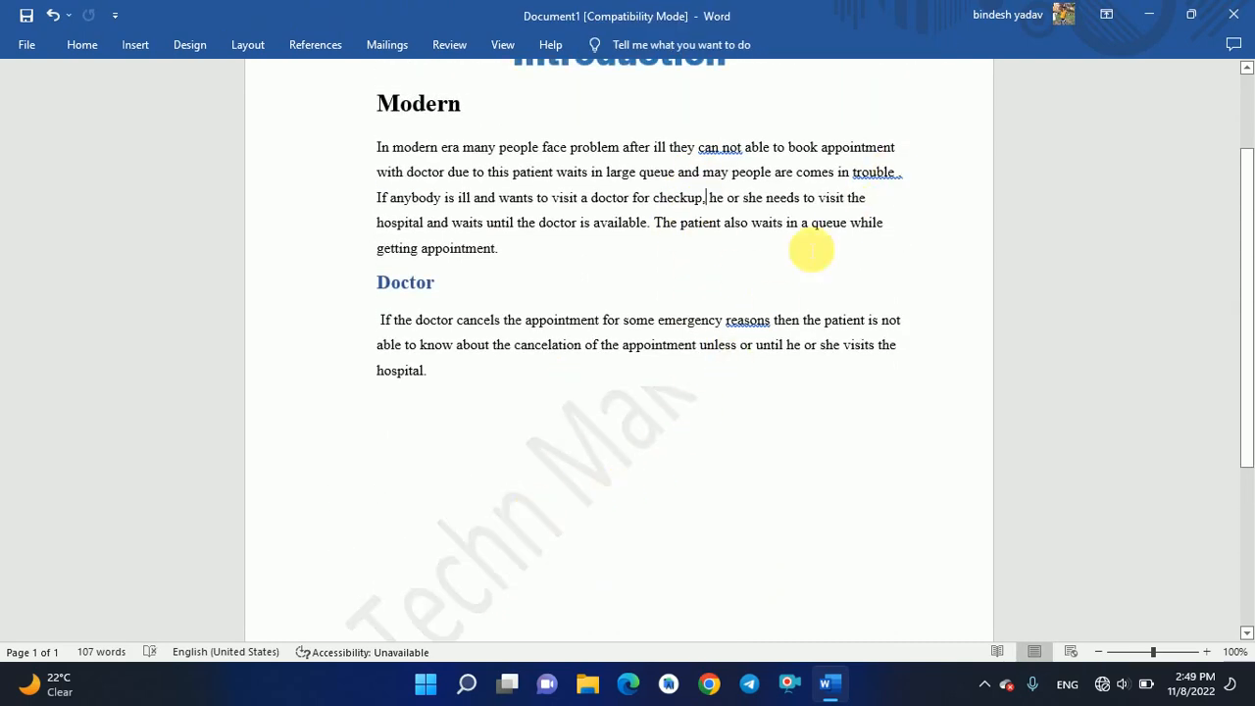
{"action": "scroll", "coordinate": [775, 299], "scroll_direction": "up", "scroll_amount": 1}
{"action": "scroll", "coordinate": [686, 412], "scroll_direction": "down", "scroll_amount": 3}
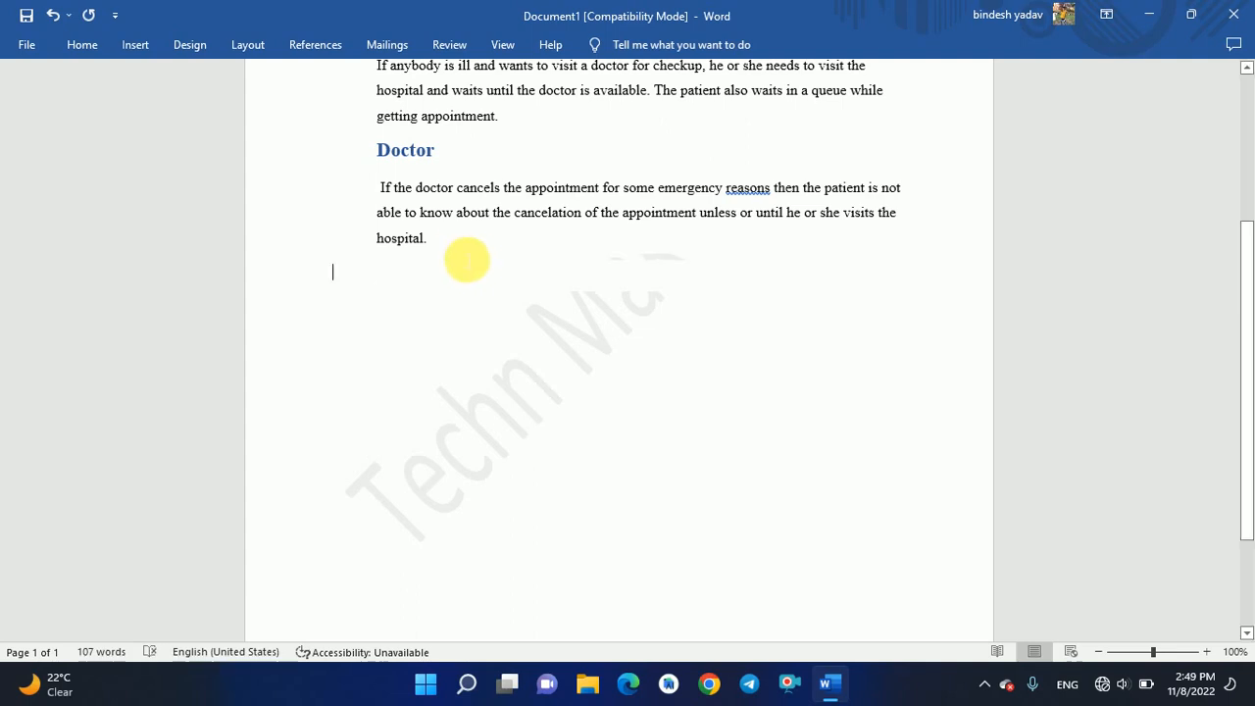
Place the insertion point in the blank area a few lines below the last paragraph, slightly indented.
{"action": "key", "text": "BackSpace"}
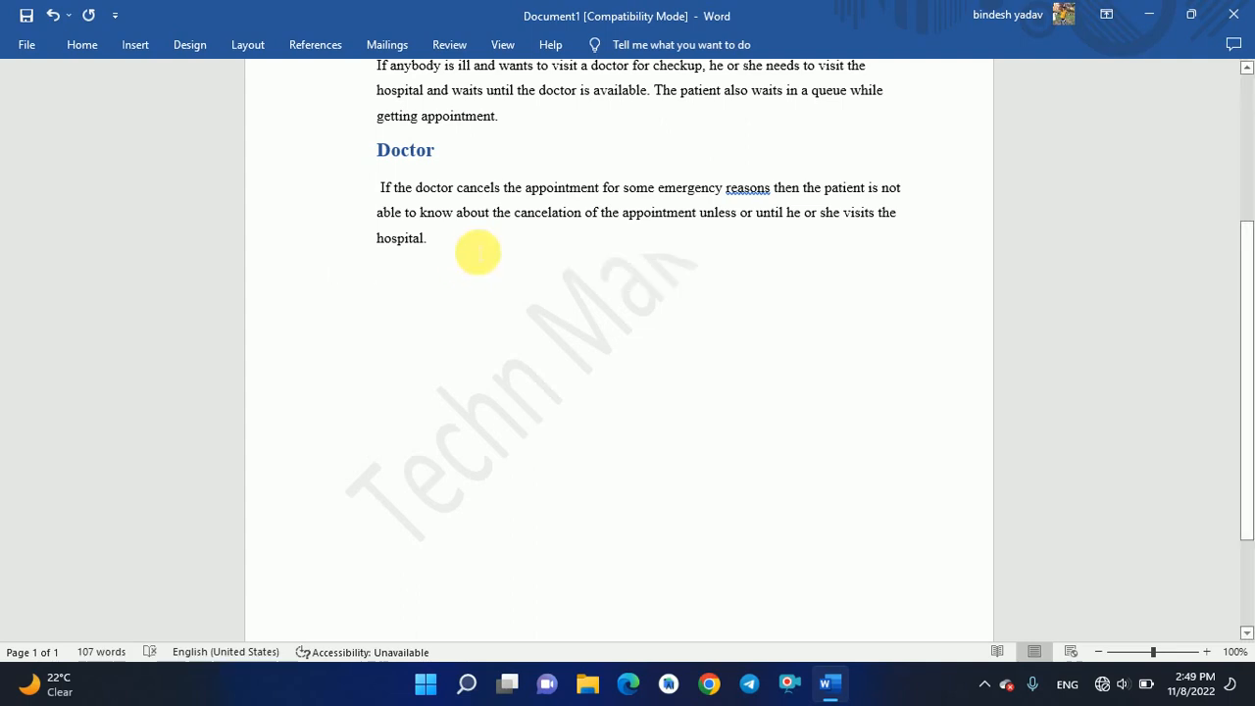
{"action": "double_click", "coordinate": [401, 383]}
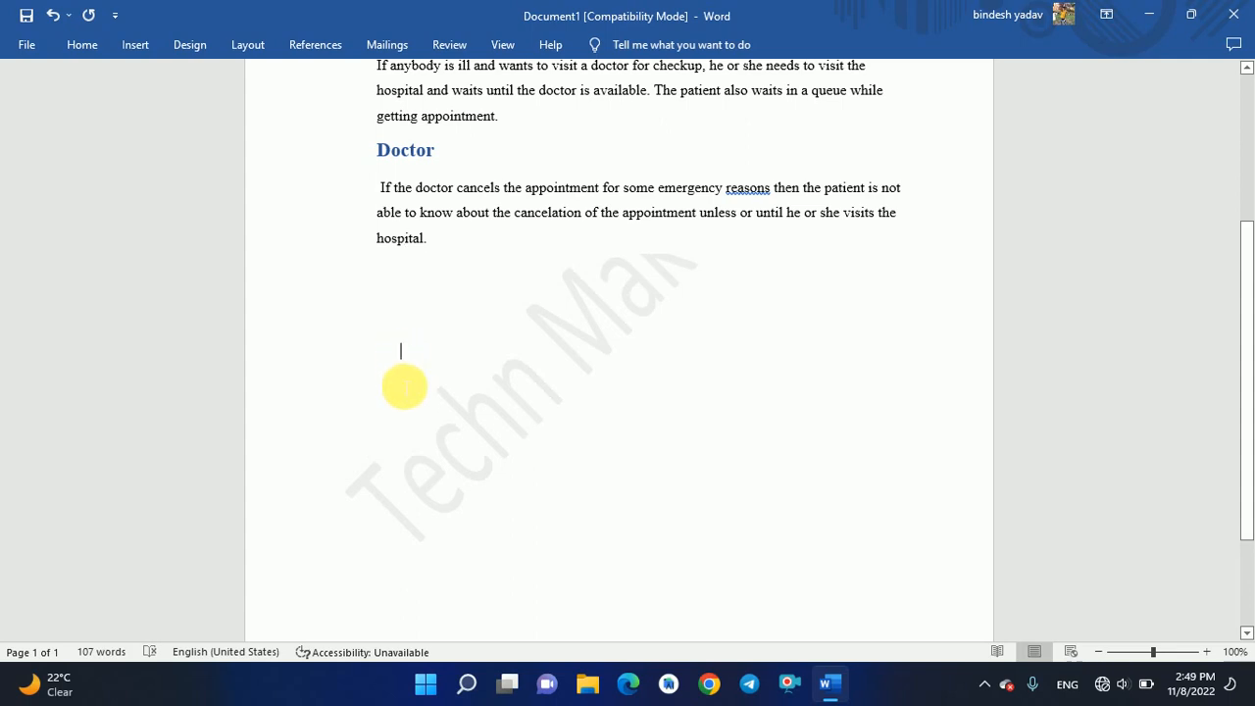
{"action": "scroll", "coordinate": [457, 397], "scroll_direction": "down", "scroll_amount": 2}
{"action": "scroll", "coordinate": [466, 393], "scroll_direction": "down", "scroll_amount": 1}
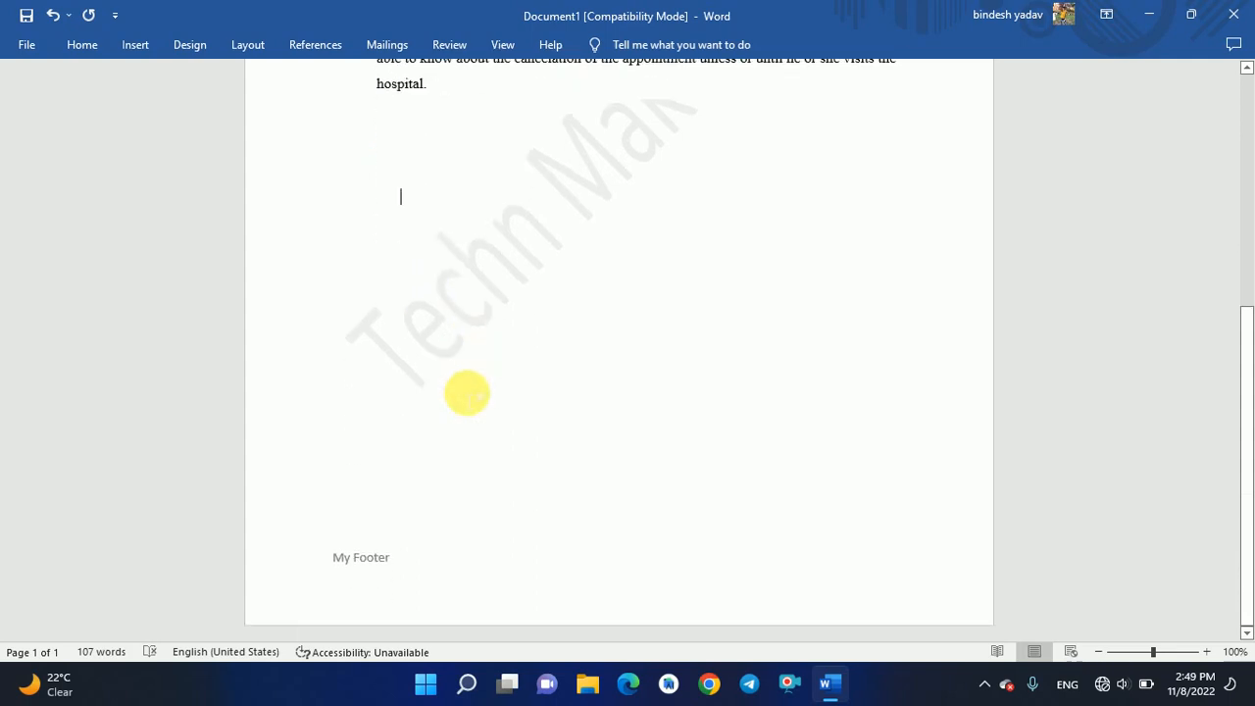
{"action": "scroll", "coordinate": [467, 393], "scroll_direction": "up", "scroll_amount": 8}
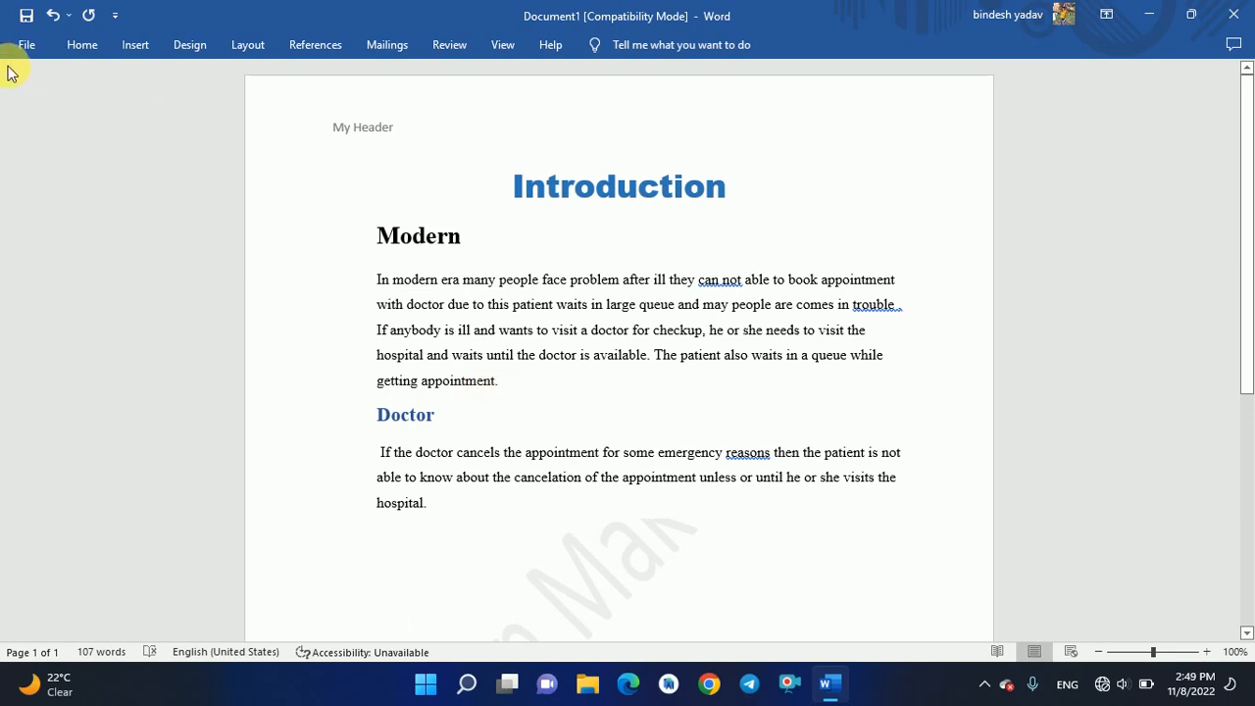
{"action": "scroll", "coordinate": [477, 284], "scroll_direction": "down", "scroll_amount": 4}
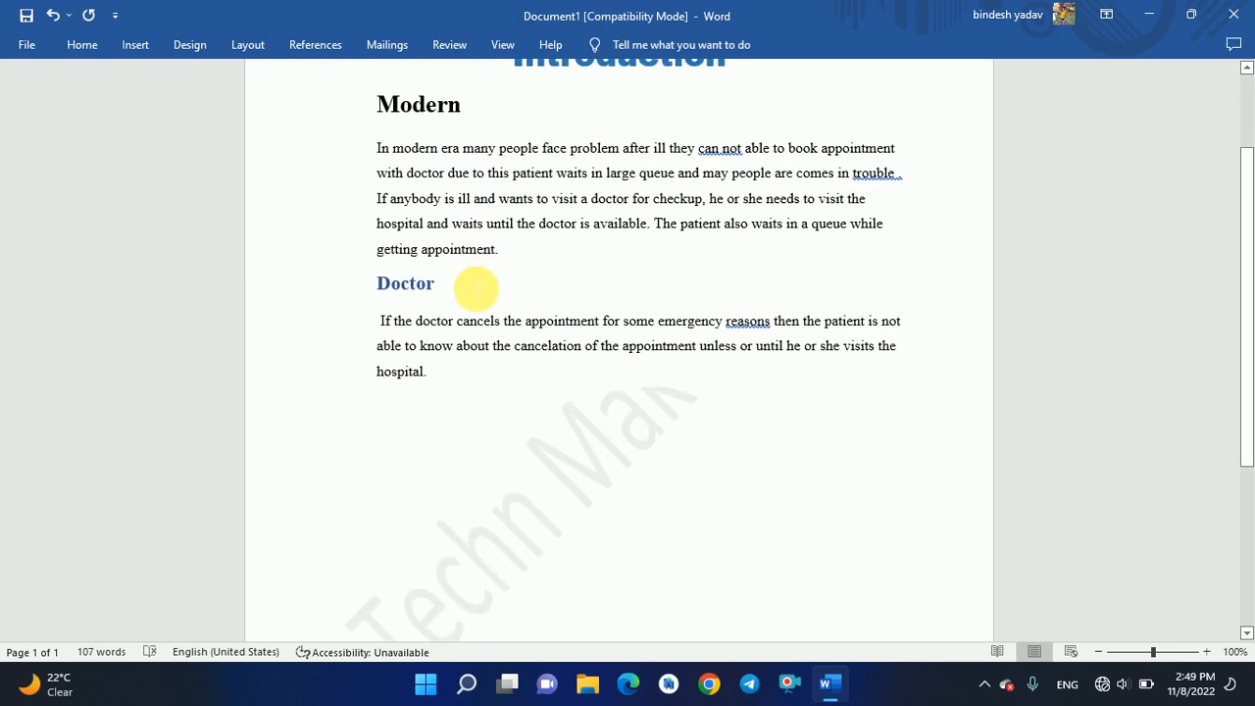
{"action": "scroll", "coordinate": [477, 284], "scroll_direction": "up", "scroll_amount": 4}
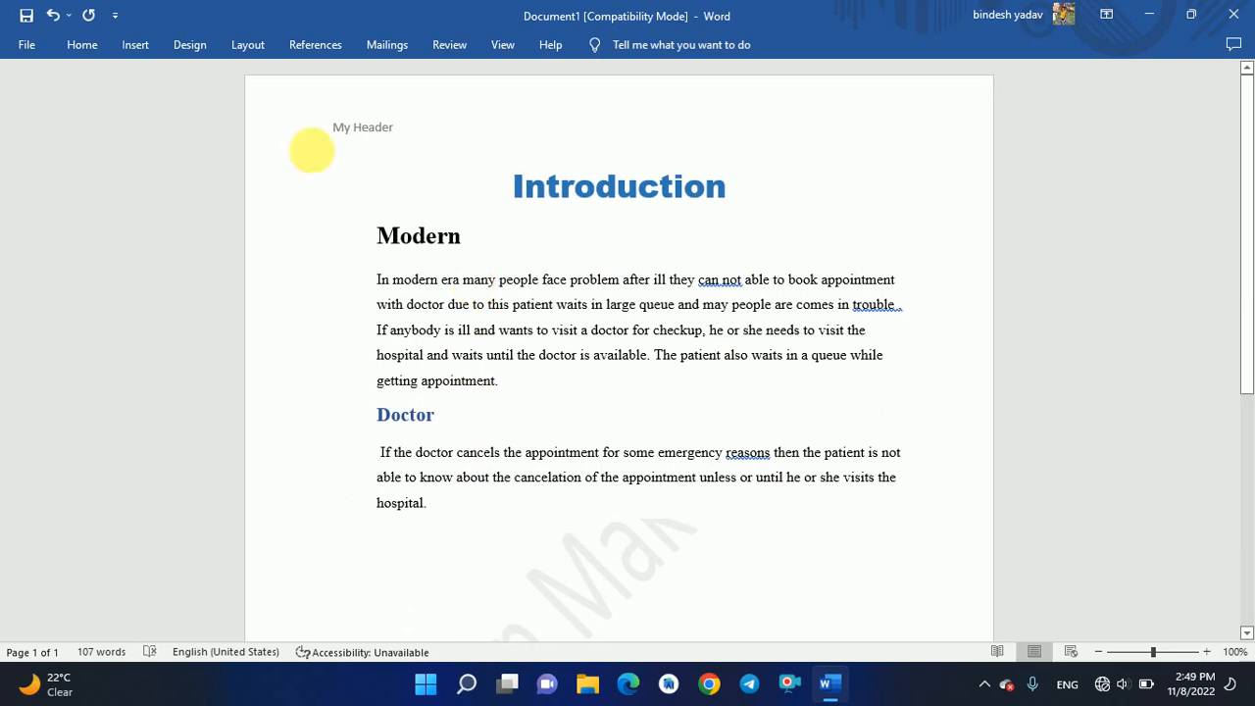
Insert the picture "aryaveerdal_bnr" from this device's Desktop folder at the insertion point.
{"action": "left_click", "coordinate": [130, 49]}
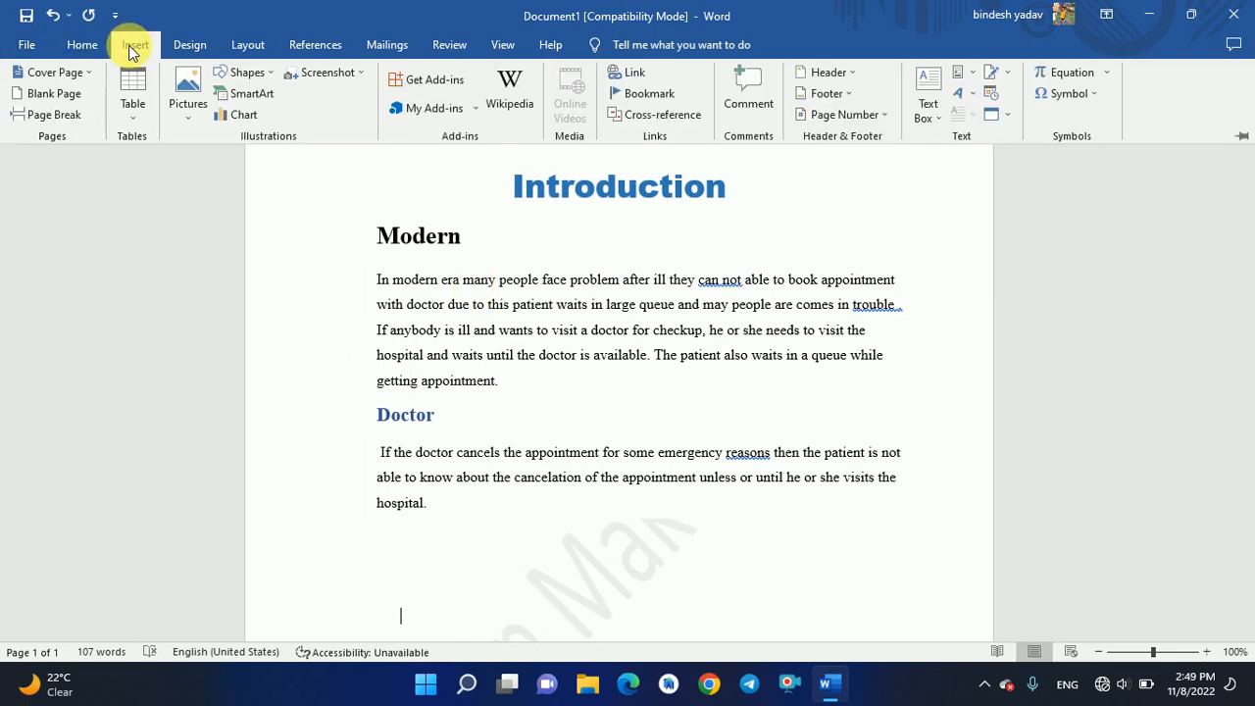
{"action": "left_click", "coordinate": [190, 96]}
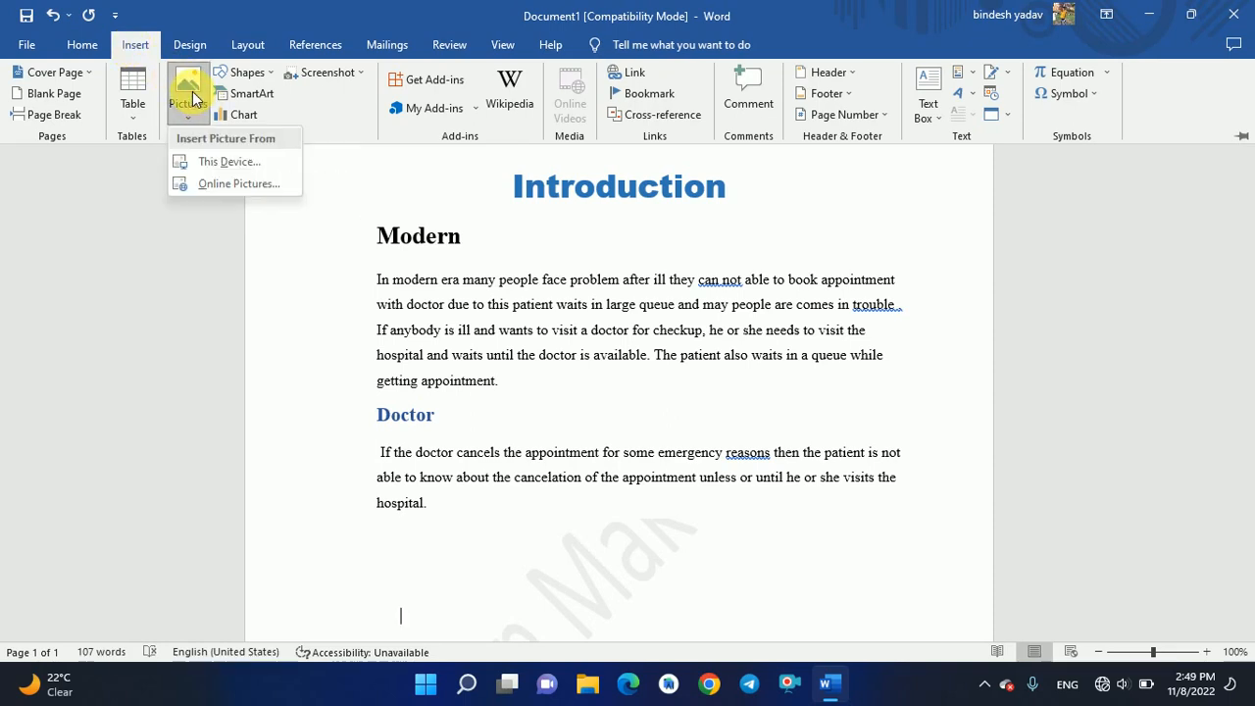
{"action": "left_click", "coordinate": [222, 162]}
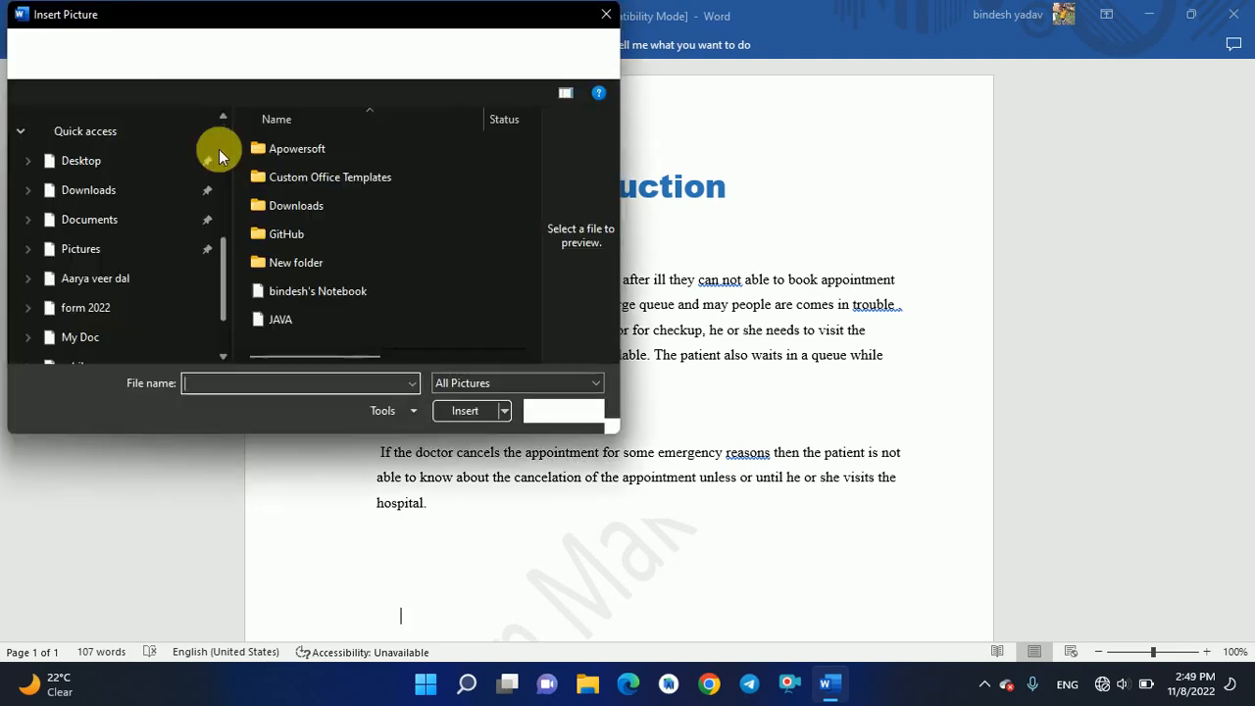
{"action": "scroll", "coordinate": [317, 210], "scroll_direction": "right", "scroll_amount": 3}
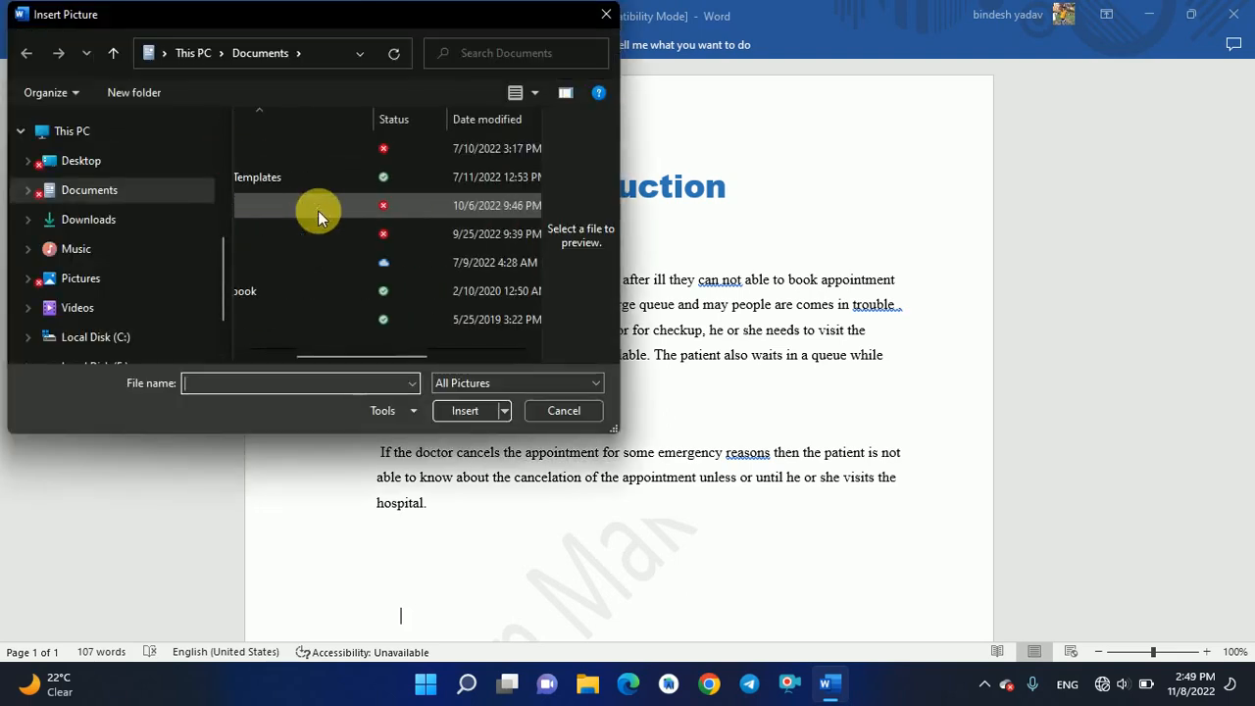
{"action": "scroll", "coordinate": [318, 209], "scroll_direction": "right", "scroll_amount": 2}
{"action": "scroll", "coordinate": [318, 210], "scroll_direction": "left", "scroll_amount": 5}
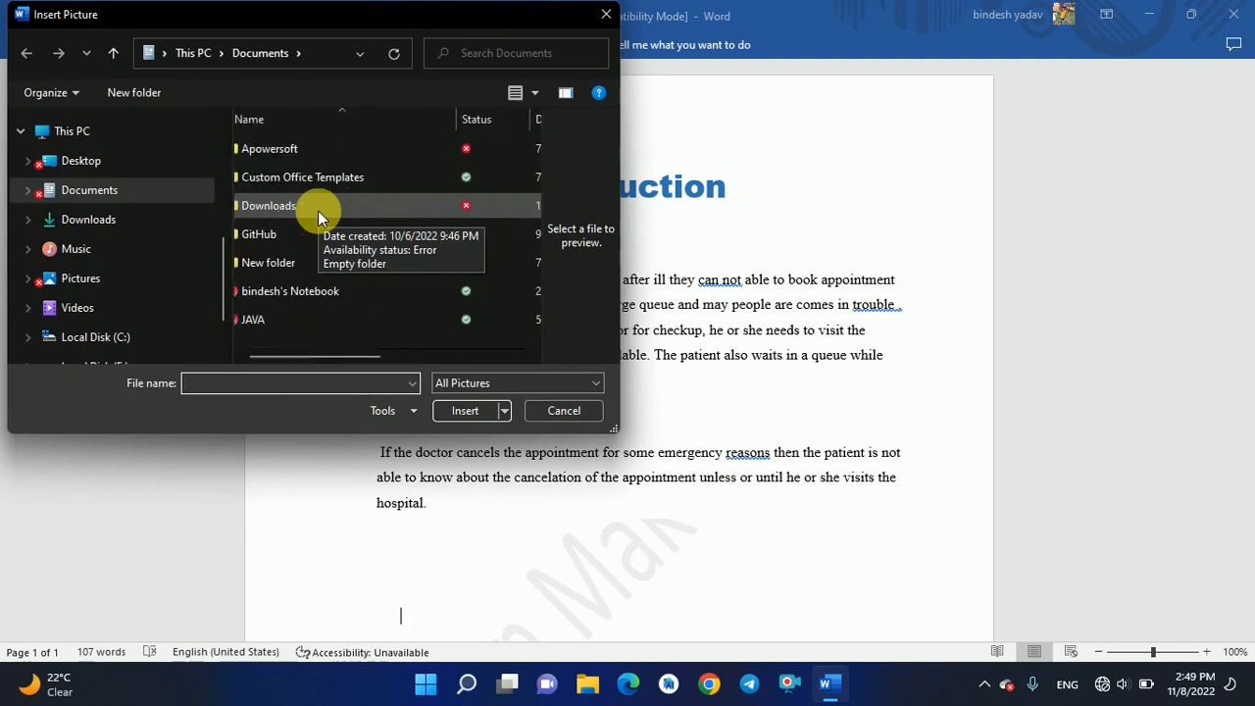
{"action": "left_click", "coordinate": [114, 167]}
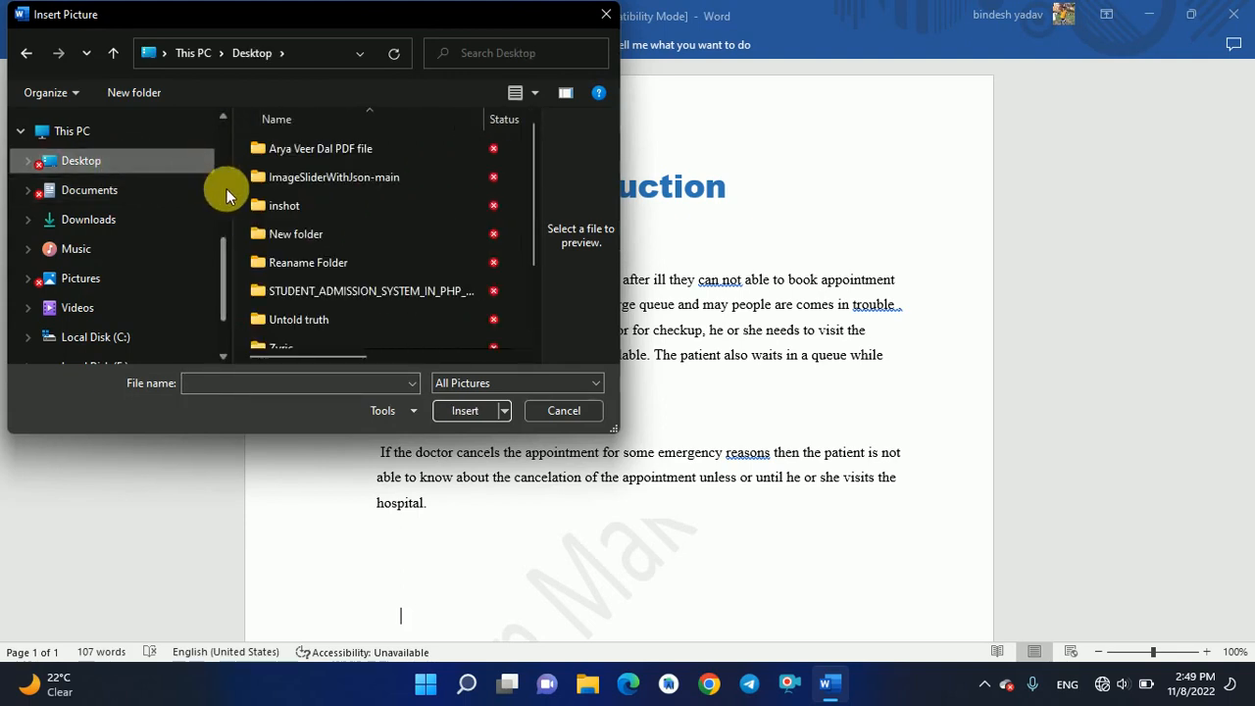
{"action": "scroll", "coordinate": [322, 173], "scroll_direction": "down", "scroll_amount": 1}
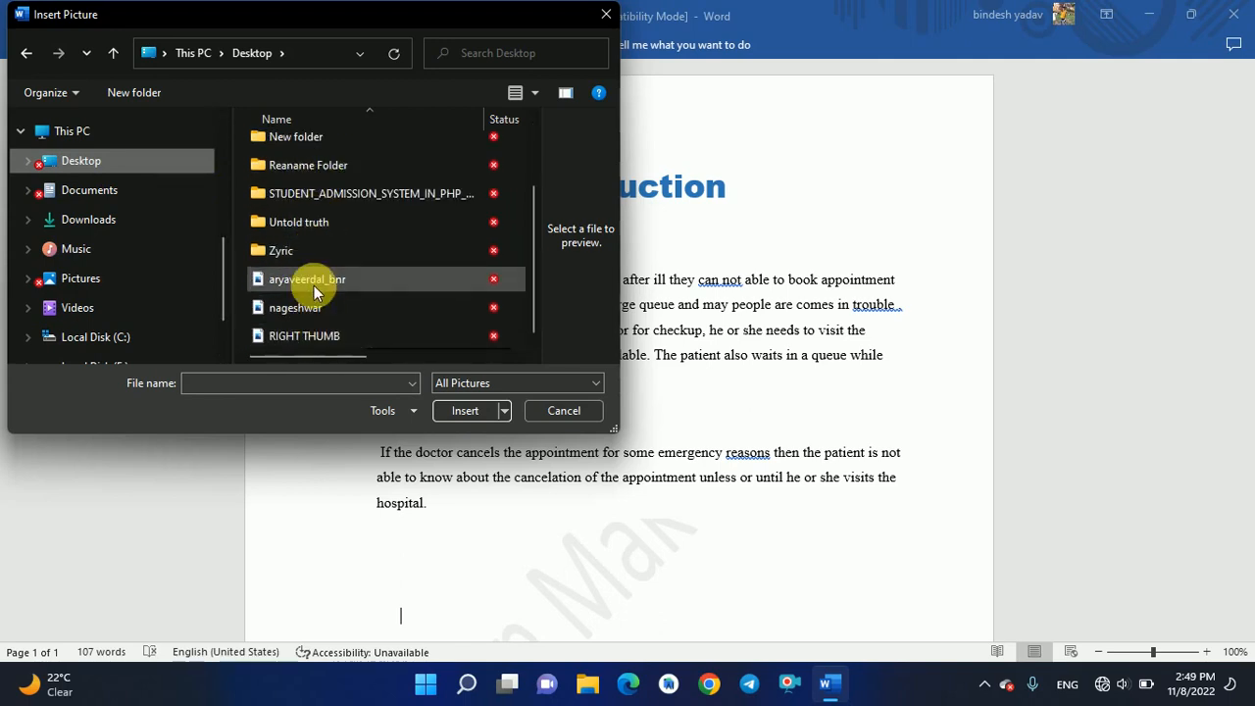
{"action": "left_click", "coordinate": [314, 282]}
{"action": "left_click", "coordinate": [461, 411]}
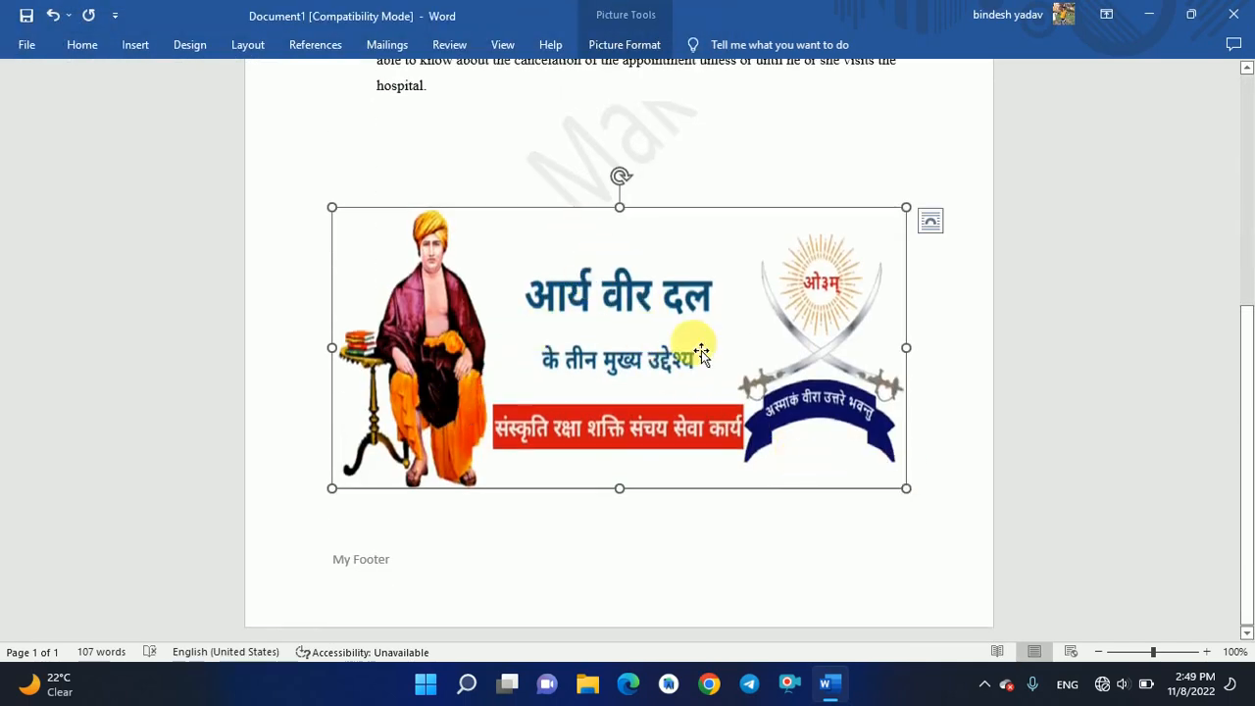
Shrink the inserted banner picture proportionally to about three-fifths of its width.
{"action": "scroll", "coordinate": [654, 320], "scroll_direction": "up", "scroll_amount": 3}
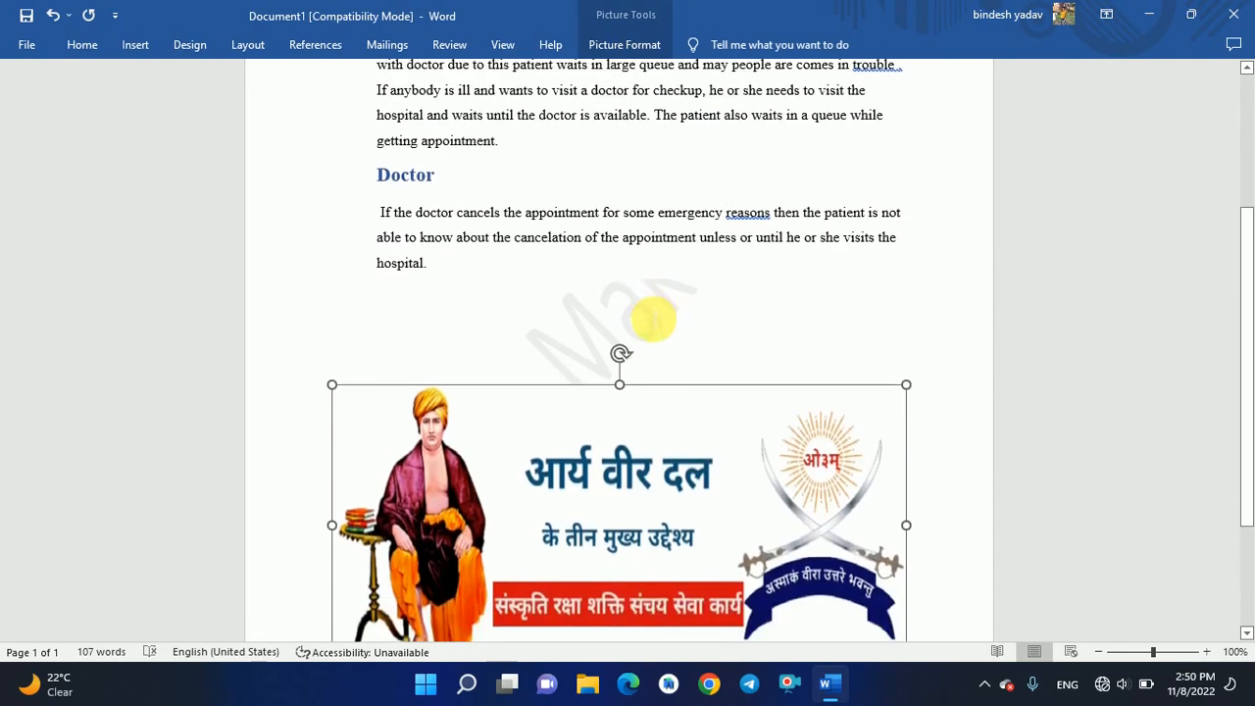
{"action": "scroll", "coordinate": [644, 317], "scroll_direction": "down", "scroll_amount": 2}
{"action": "left_click", "coordinate": [615, 316]}
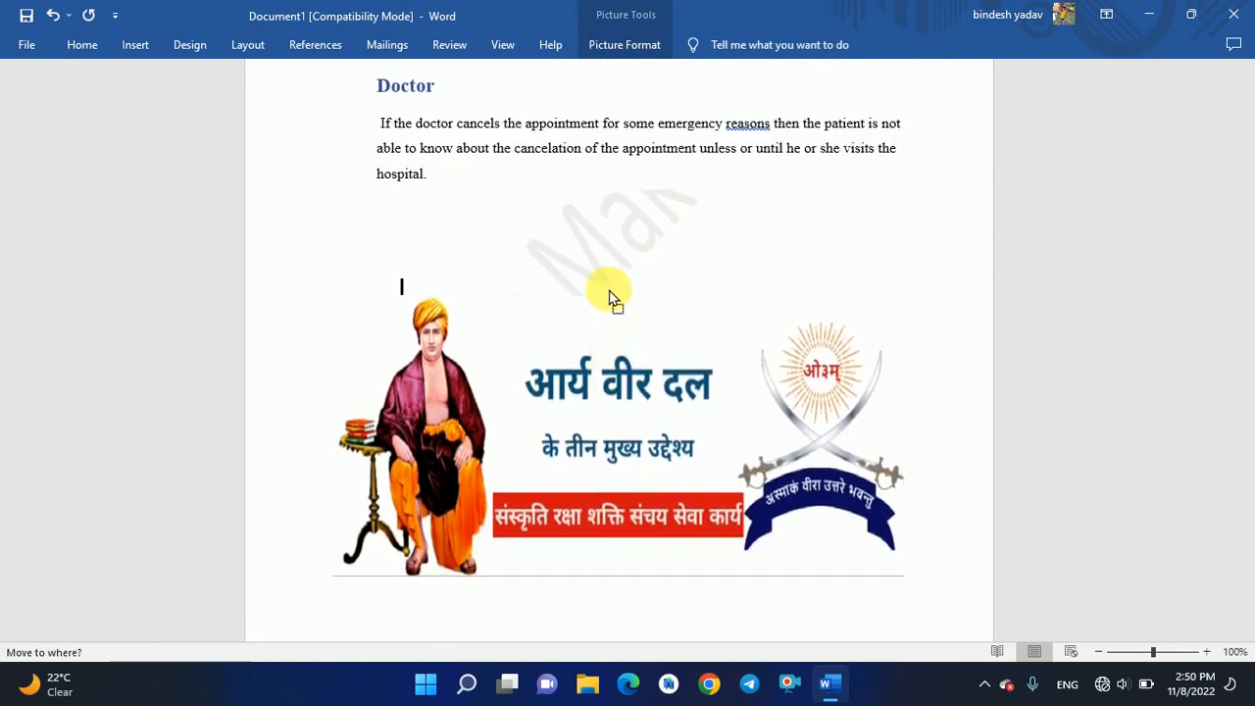
{"action": "left_click", "coordinate": [611, 296]}
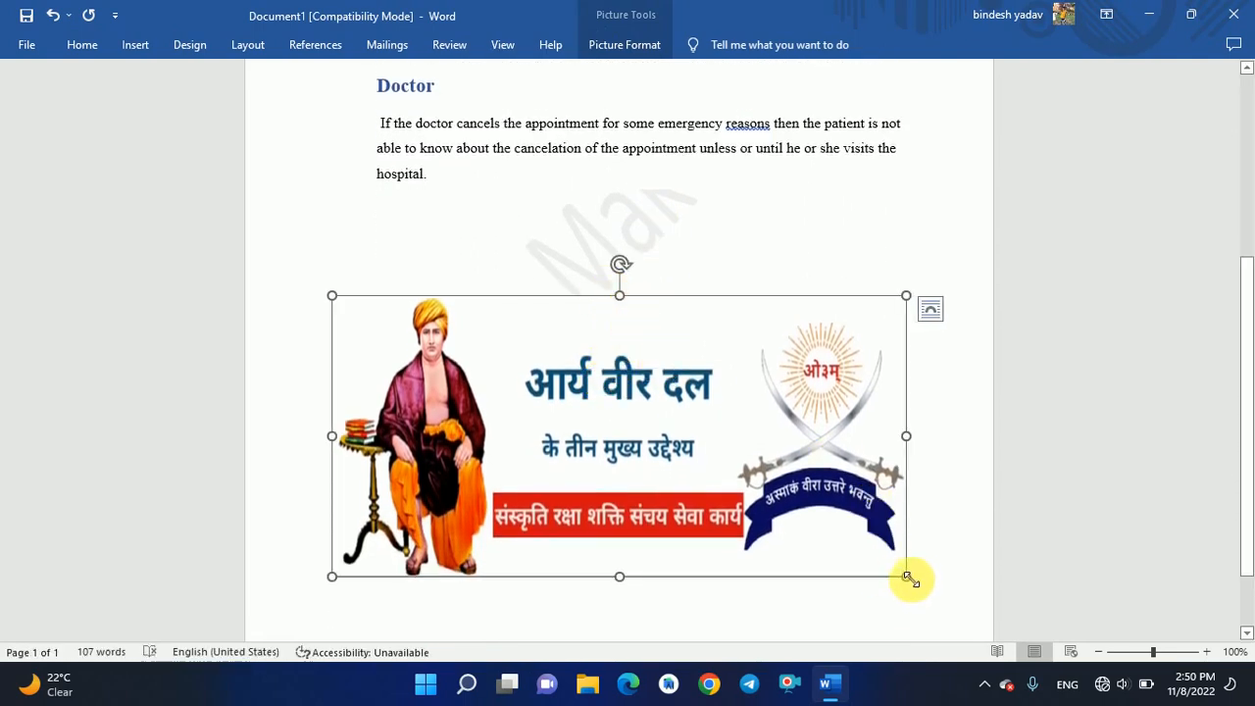
{"action": "left_click_drag", "start_coordinate": [907, 578], "coordinate": [739, 444]}
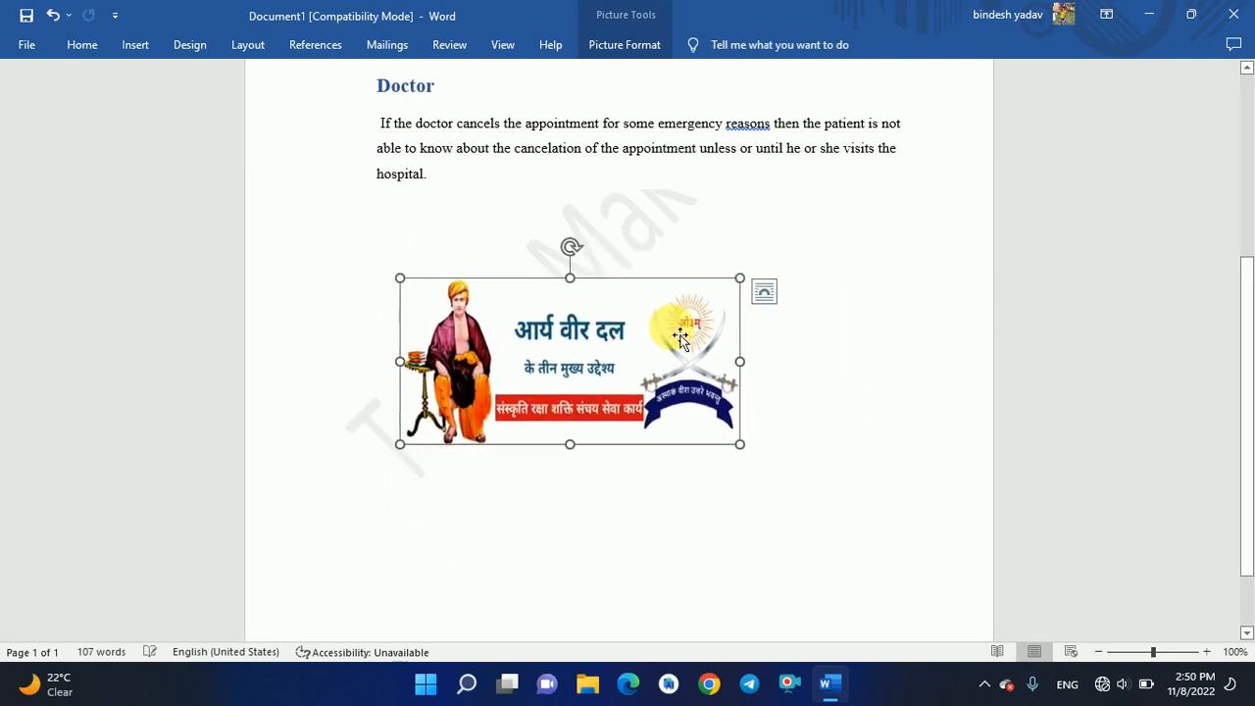
Move the banner picture up beside the Doctor heading and add a blank line below and above that heading line.
{"action": "left_click_drag", "start_coordinate": [620, 359], "coordinate": [550, 149]}
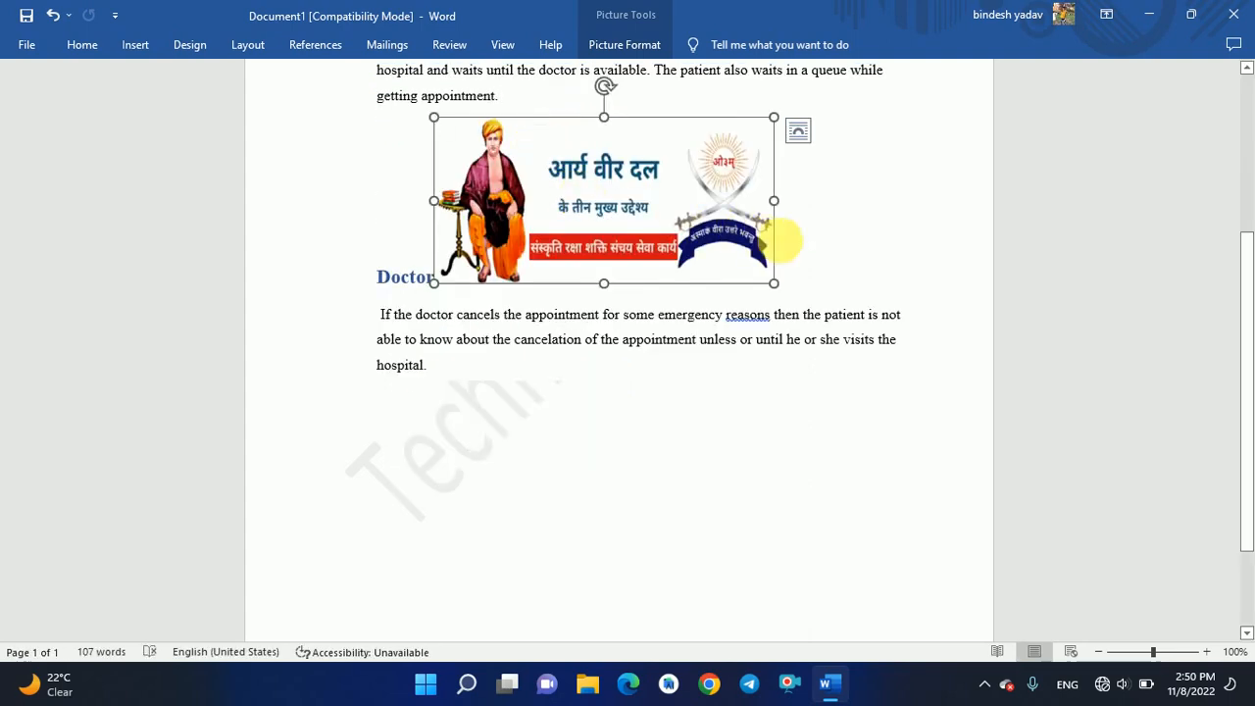
{"action": "left_click", "coordinate": [805, 255]}
{"action": "key", "text": "Return"}
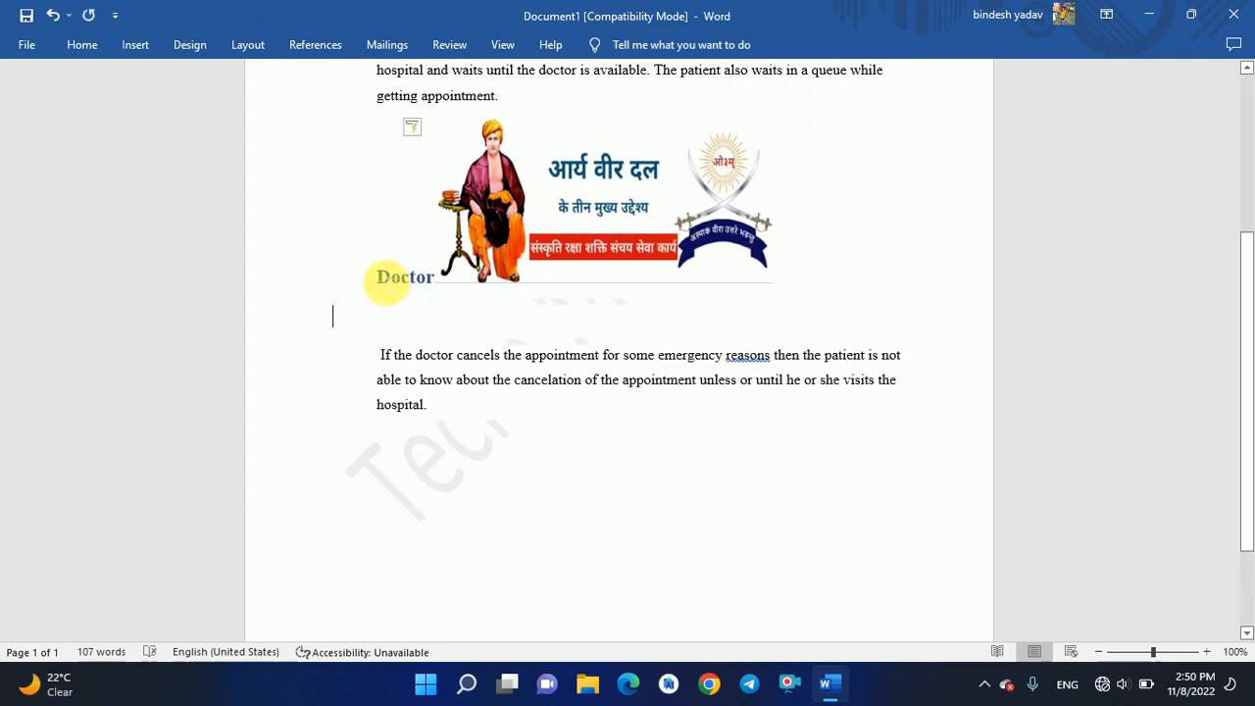
{"action": "key", "text": "Return"}
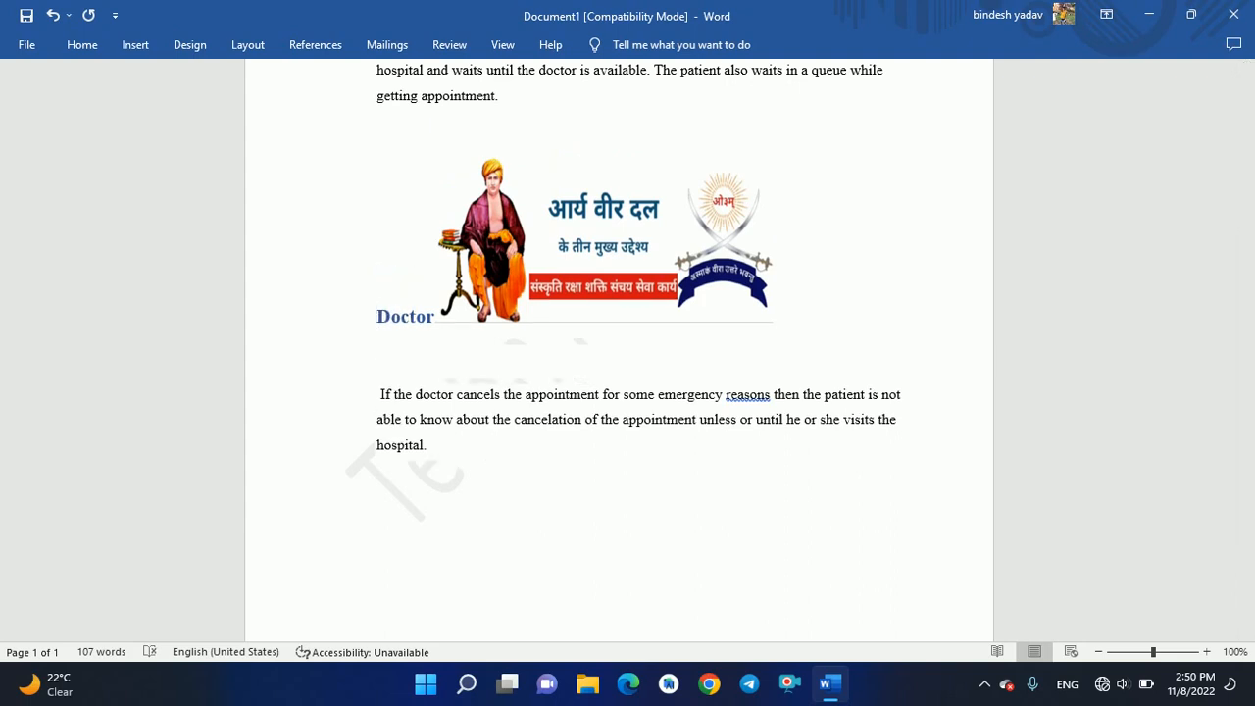
Resize the banner picture beside the Doctor heading to about two-thirds of its width, flipping it upside down.
{"action": "left_click", "coordinate": [484, 272]}
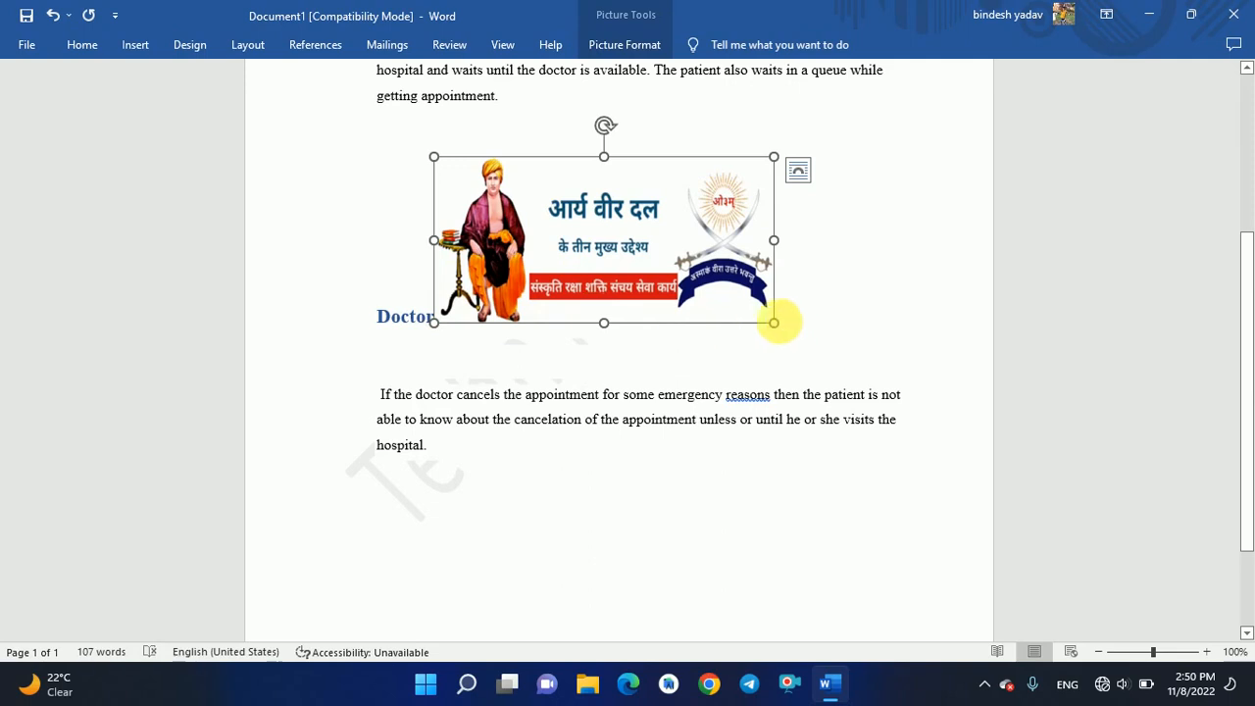
{"action": "left_click_drag", "start_coordinate": [780, 328], "coordinate": [661, 142]}
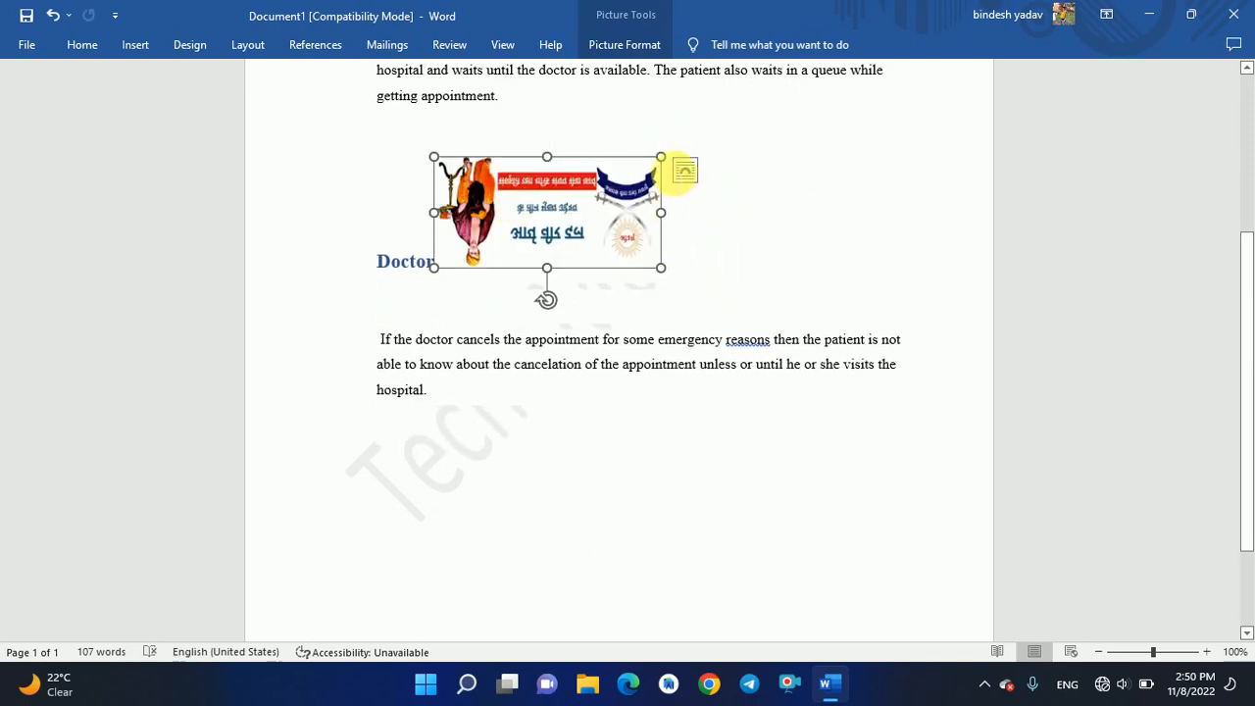
Try Square text wrapping on the banner picture, and switch it to Top and Bottom.
{"action": "left_click", "coordinate": [686, 170]}
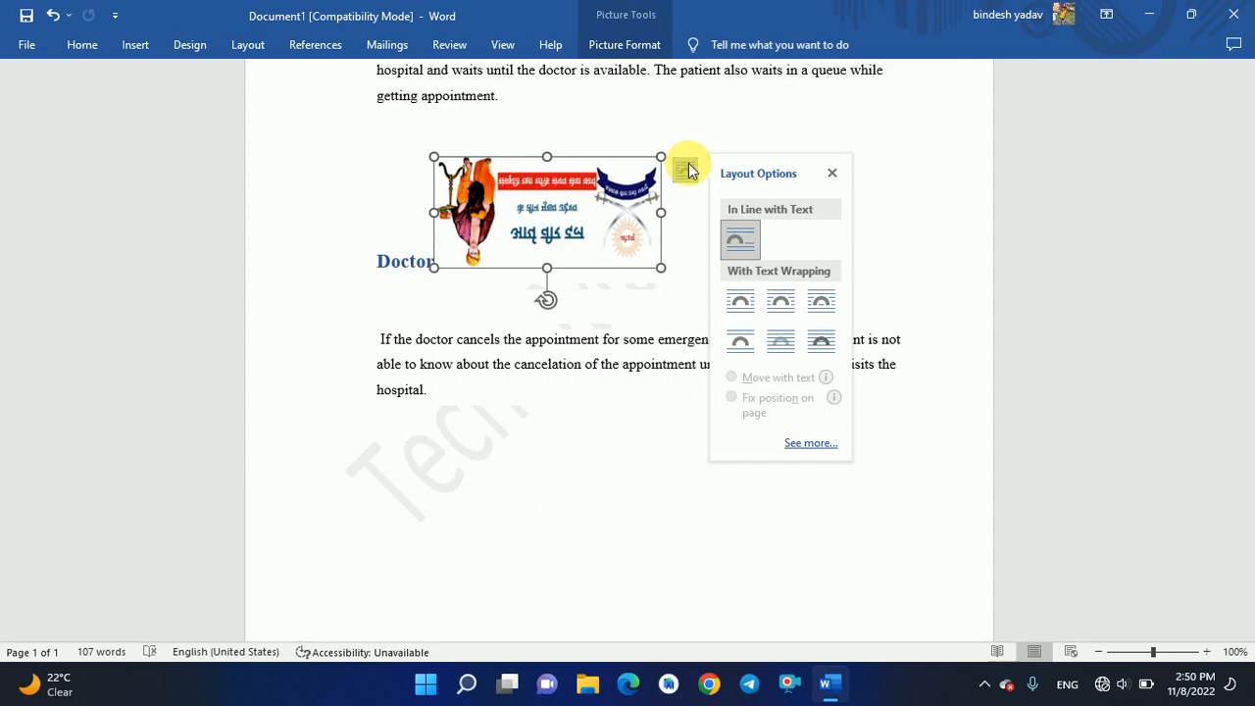
{"action": "left_click", "coordinate": [741, 304]}
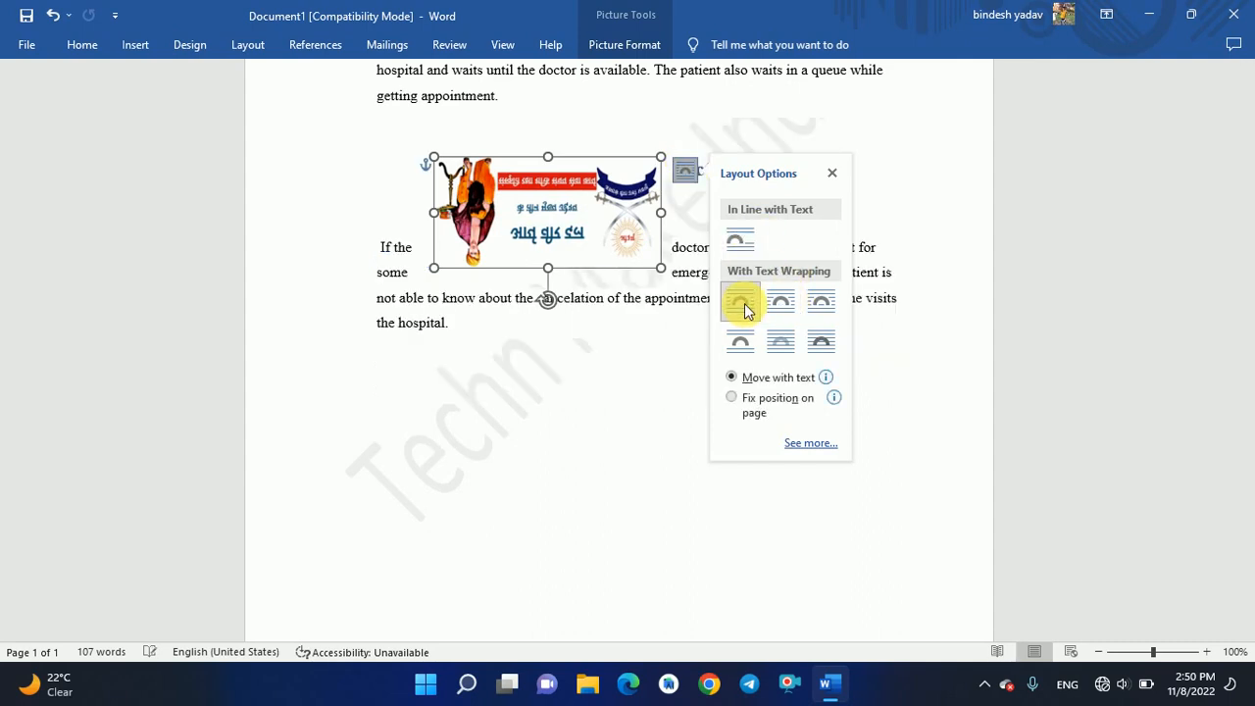
{"action": "left_click", "coordinate": [742, 343]}
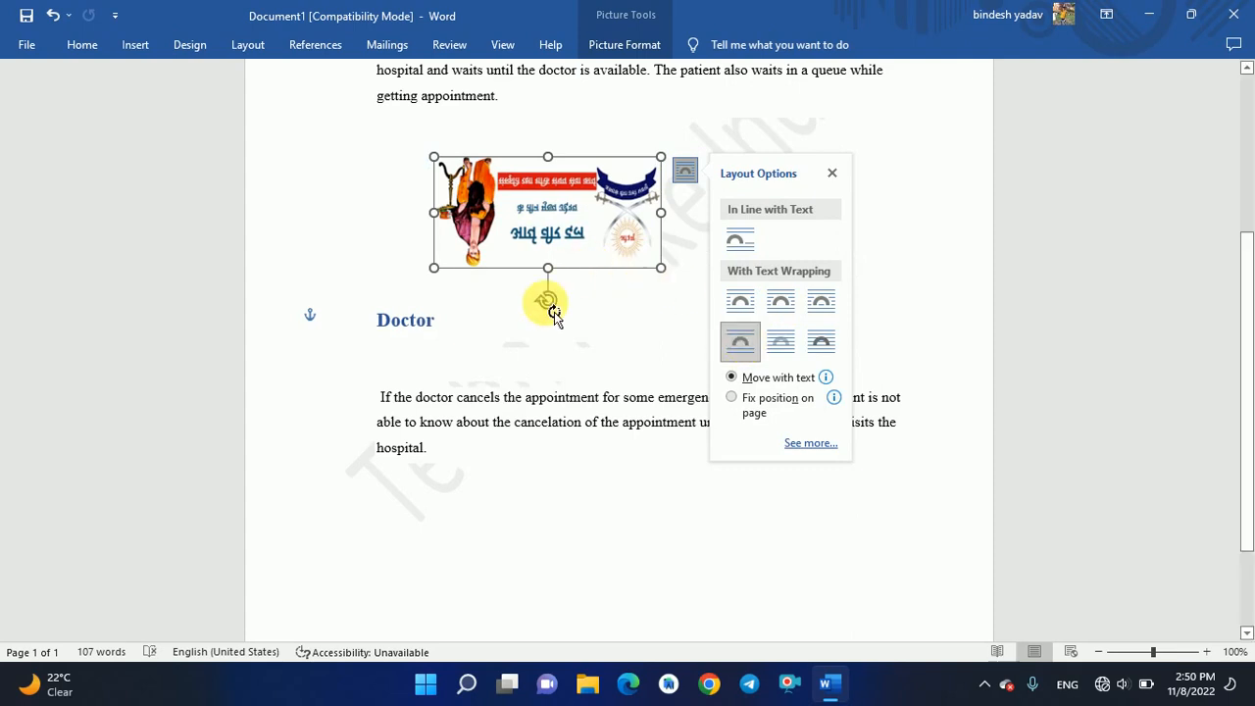
Rotate the upside-down banner picture roughly upright with a slight clockwise tilt, and set its text wrapping to Tight.
{"action": "left_click_drag", "start_coordinate": [546, 299], "coordinate": [555, 124]}
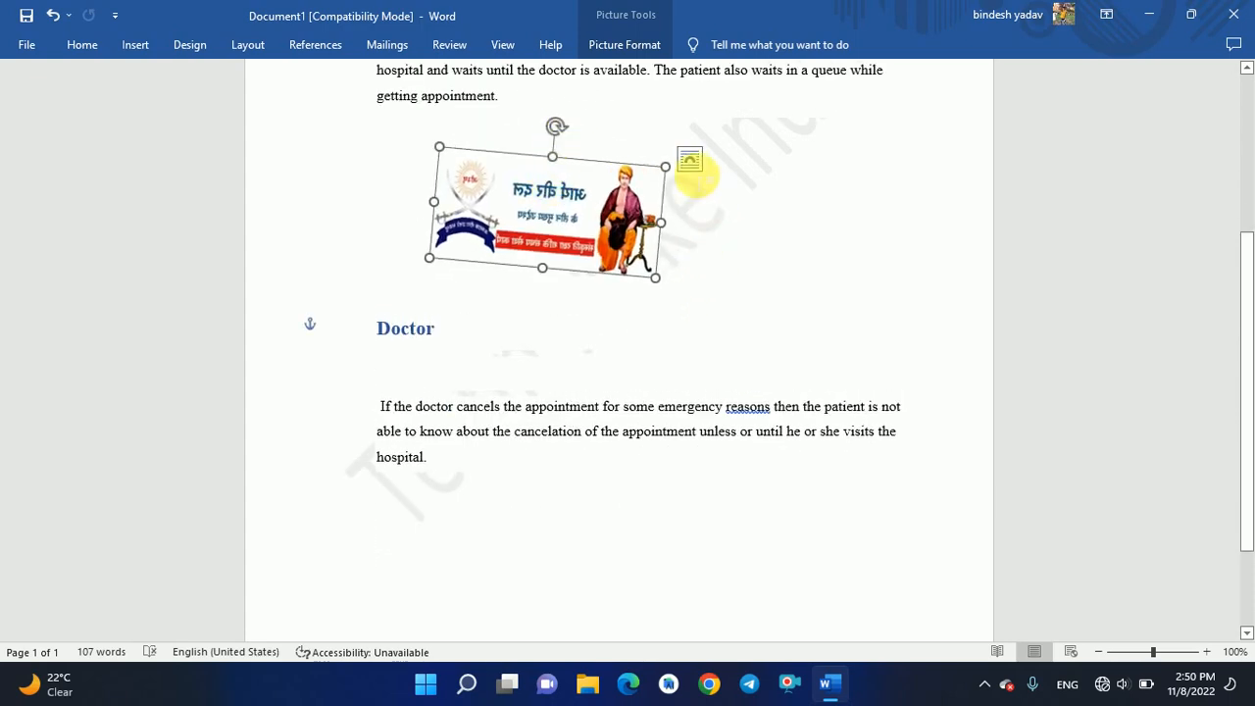
{"action": "left_click", "coordinate": [689, 159]}
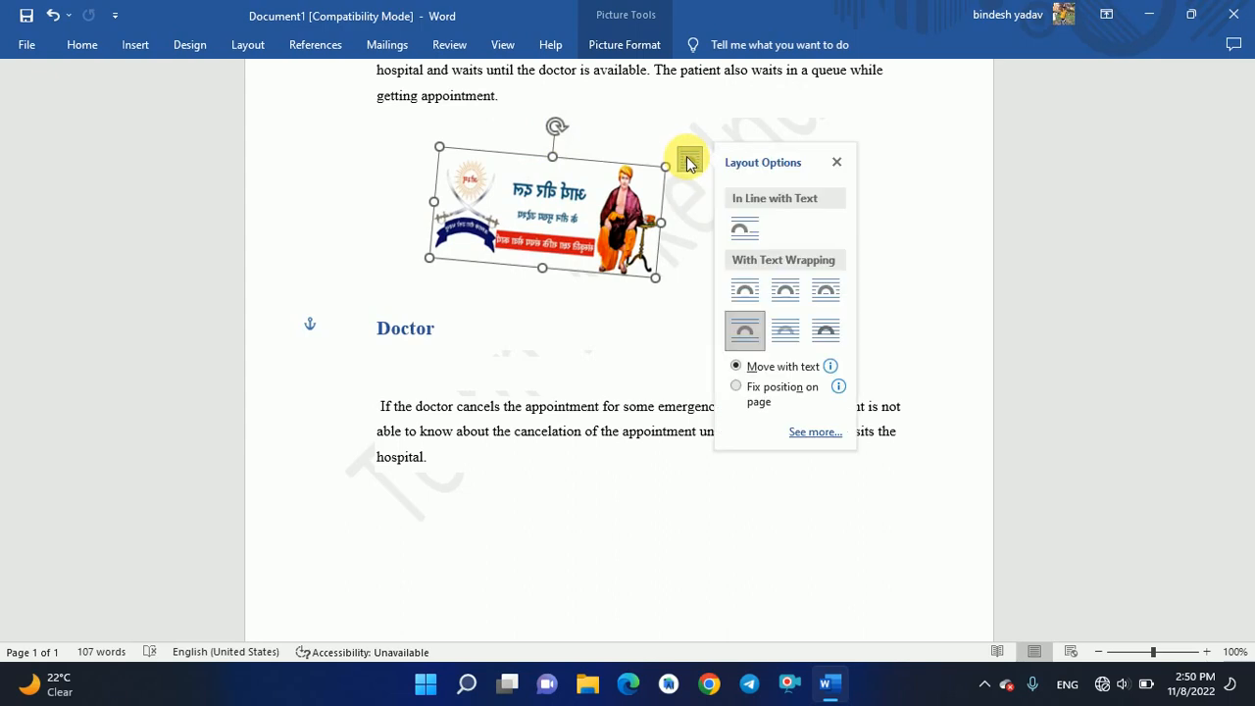
{"action": "left_click", "coordinate": [781, 292]}
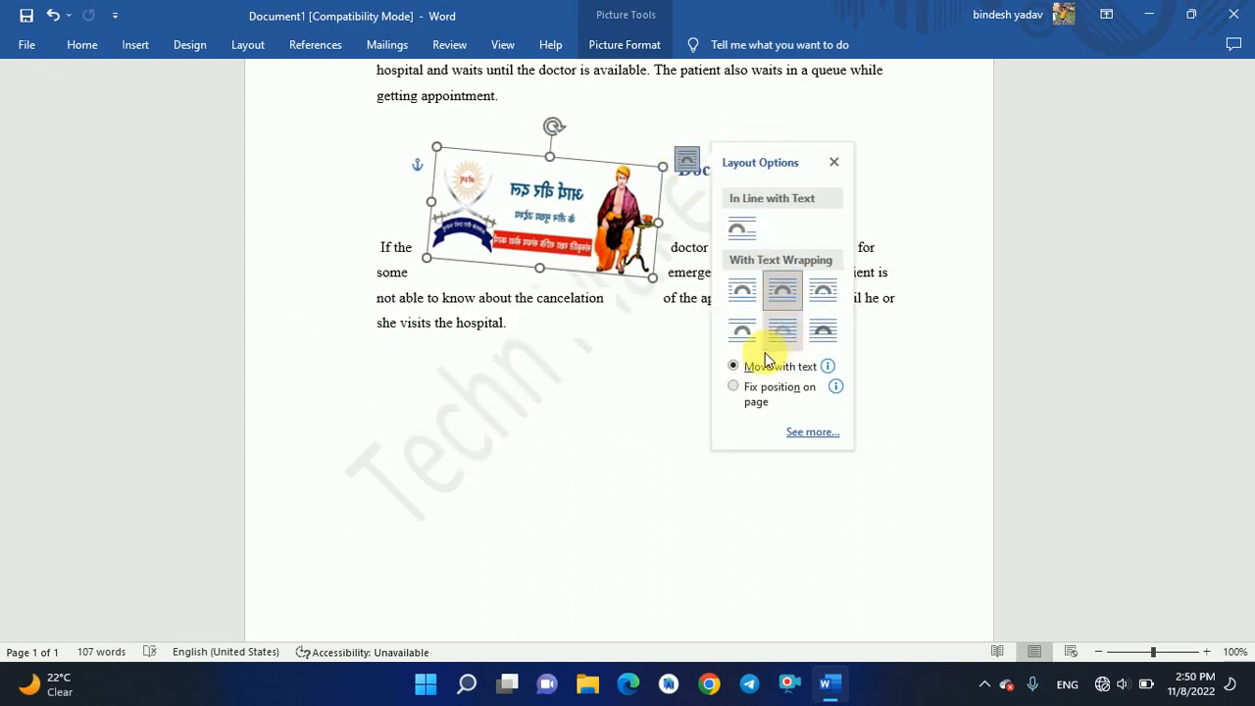
Delete the banner picture beside the Doctor heading.
{"action": "right_click", "coordinate": [552, 197]}
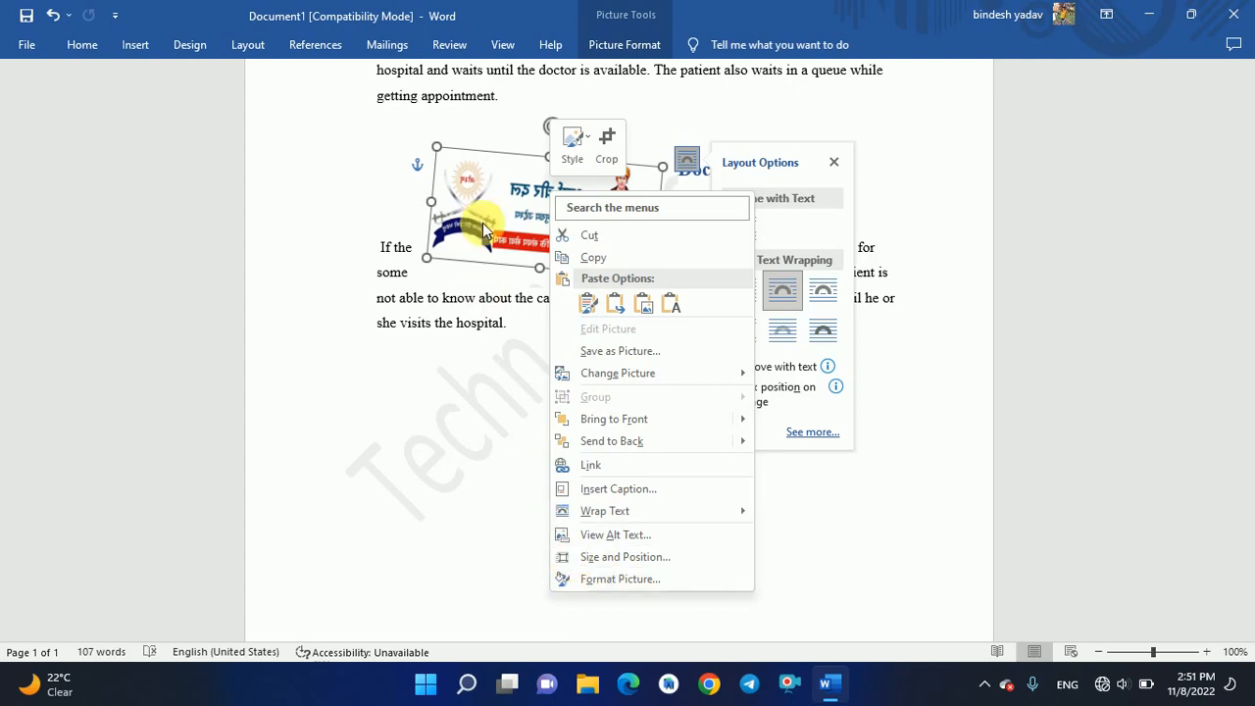
{"action": "left_click", "coordinate": [504, 176]}
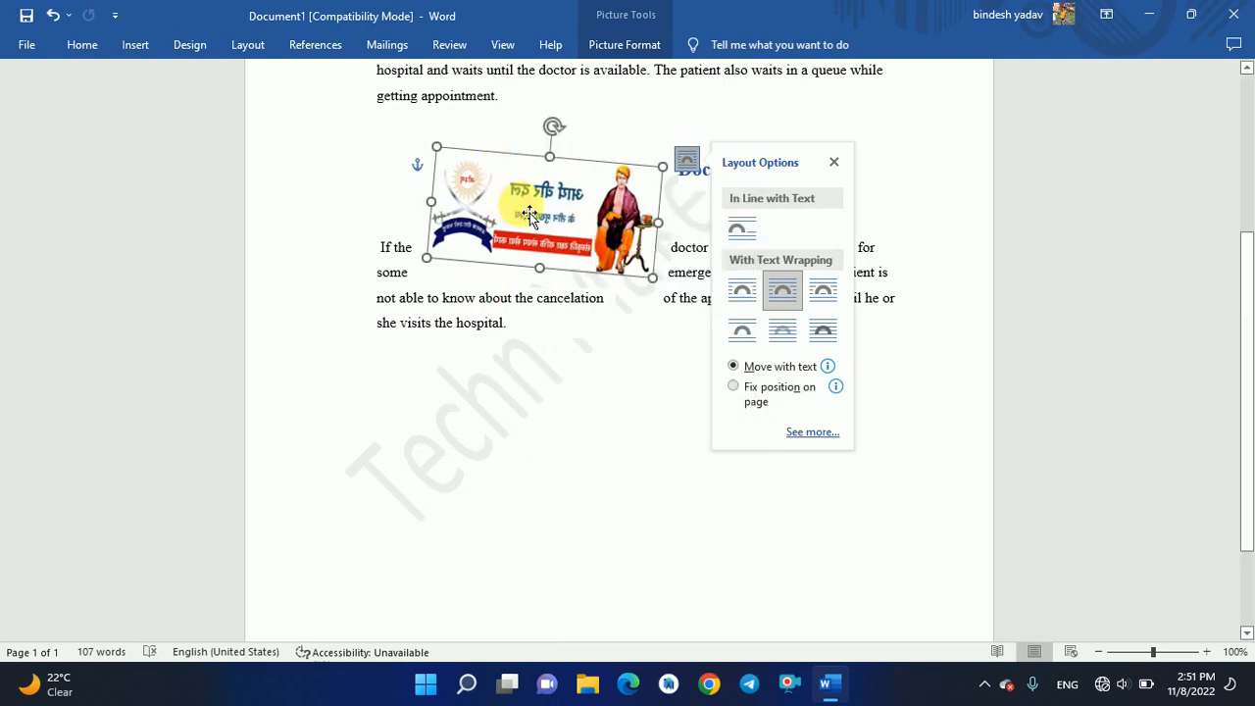
{"action": "key", "text": "Delete"}
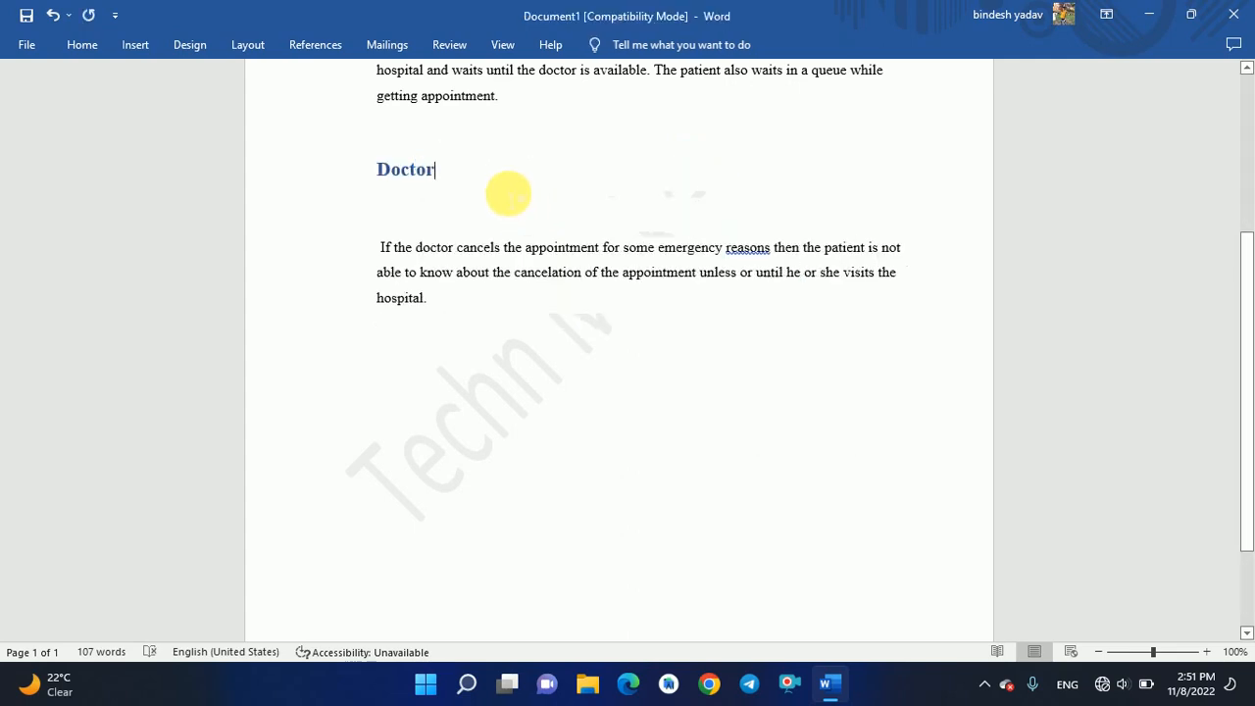
Insert a table with five columns and four rows directly below the Doctor heading.
{"action": "scroll", "coordinate": [515, 201], "scroll_direction": "up", "scroll_amount": 3}
{"action": "left_click", "coordinate": [133, 39]}
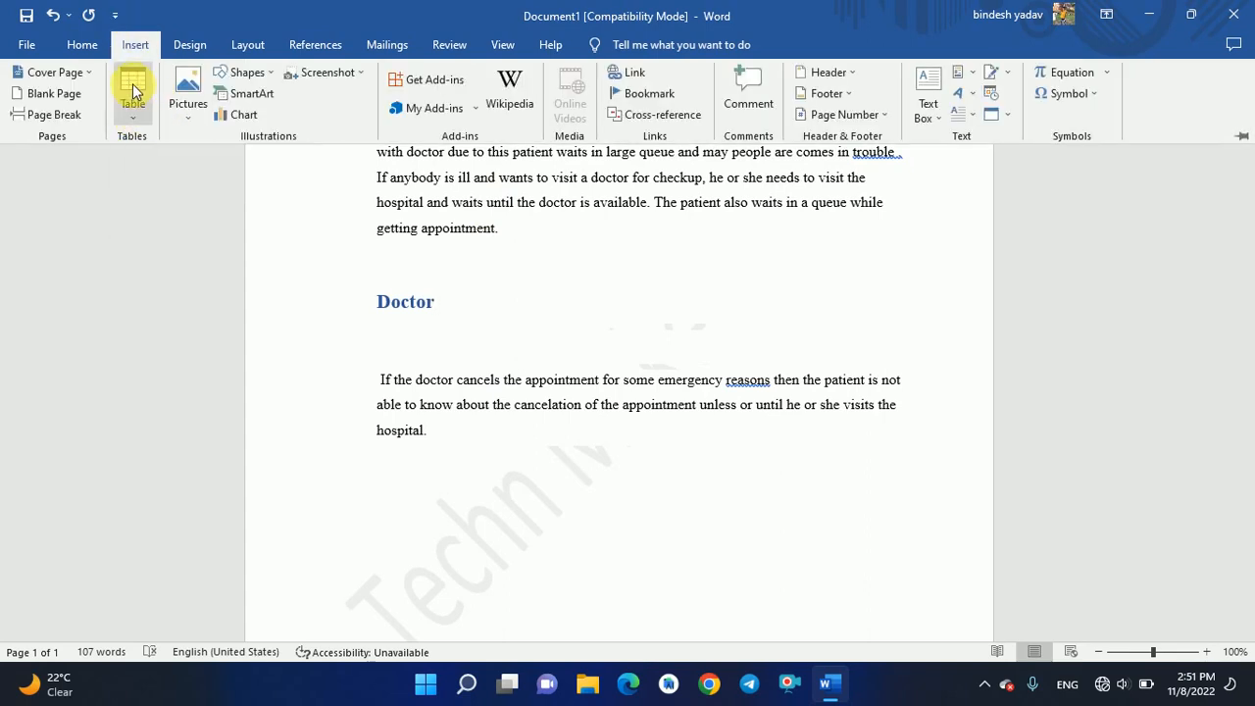
{"action": "left_click", "coordinate": [136, 104]}
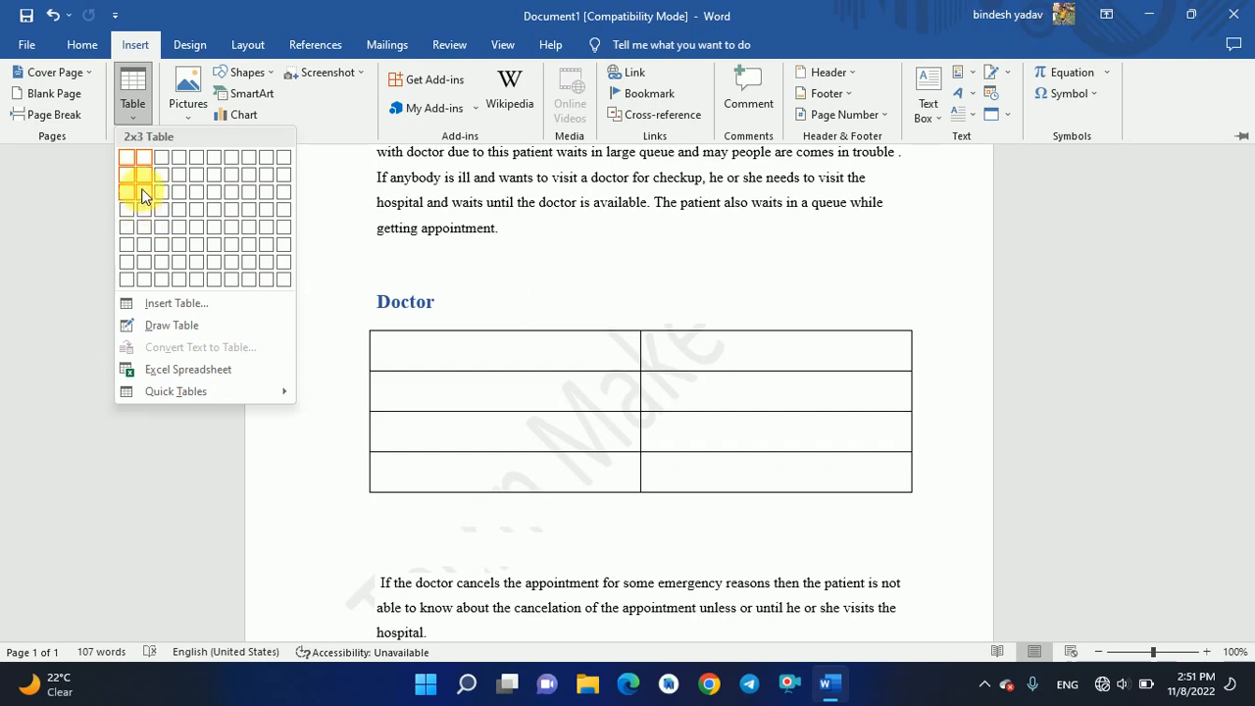
{"action": "left_click", "coordinate": [197, 209]}
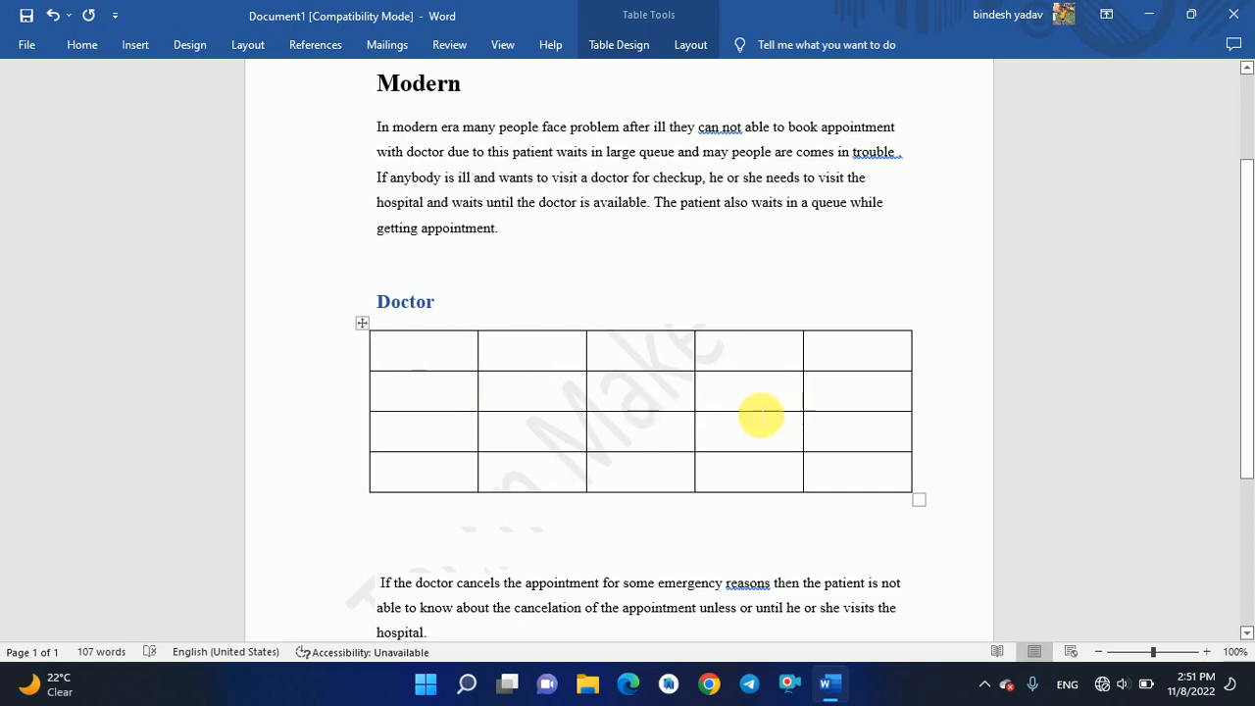
Select the whole table and insert four more rows below it.
{"action": "left_click", "coordinate": [363, 325]}
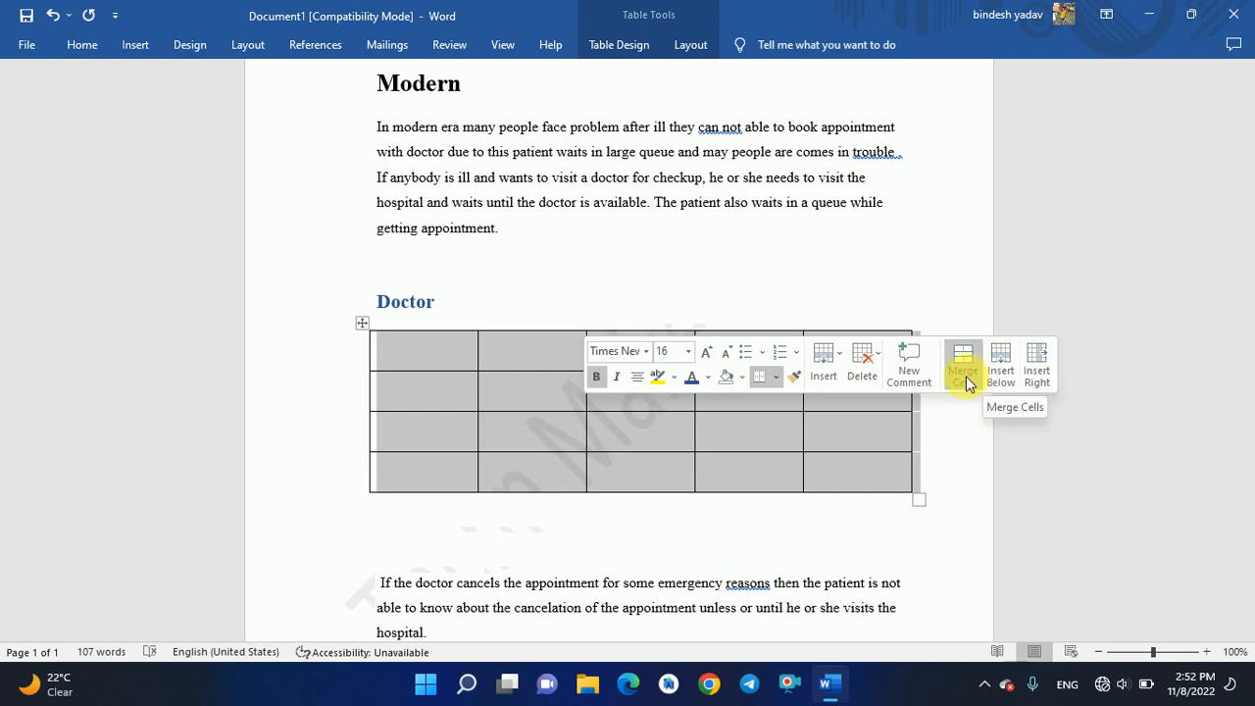
{"action": "left_click", "coordinate": [827, 359]}
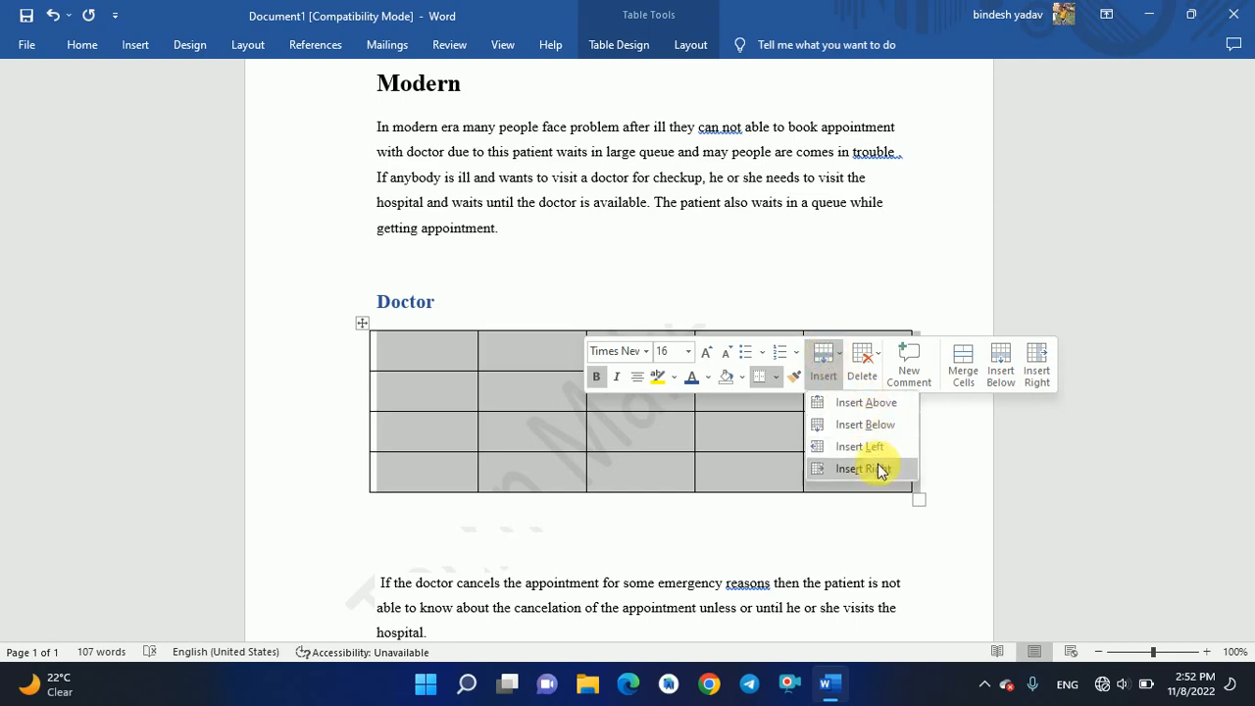
{"action": "left_click", "coordinate": [863, 424]}
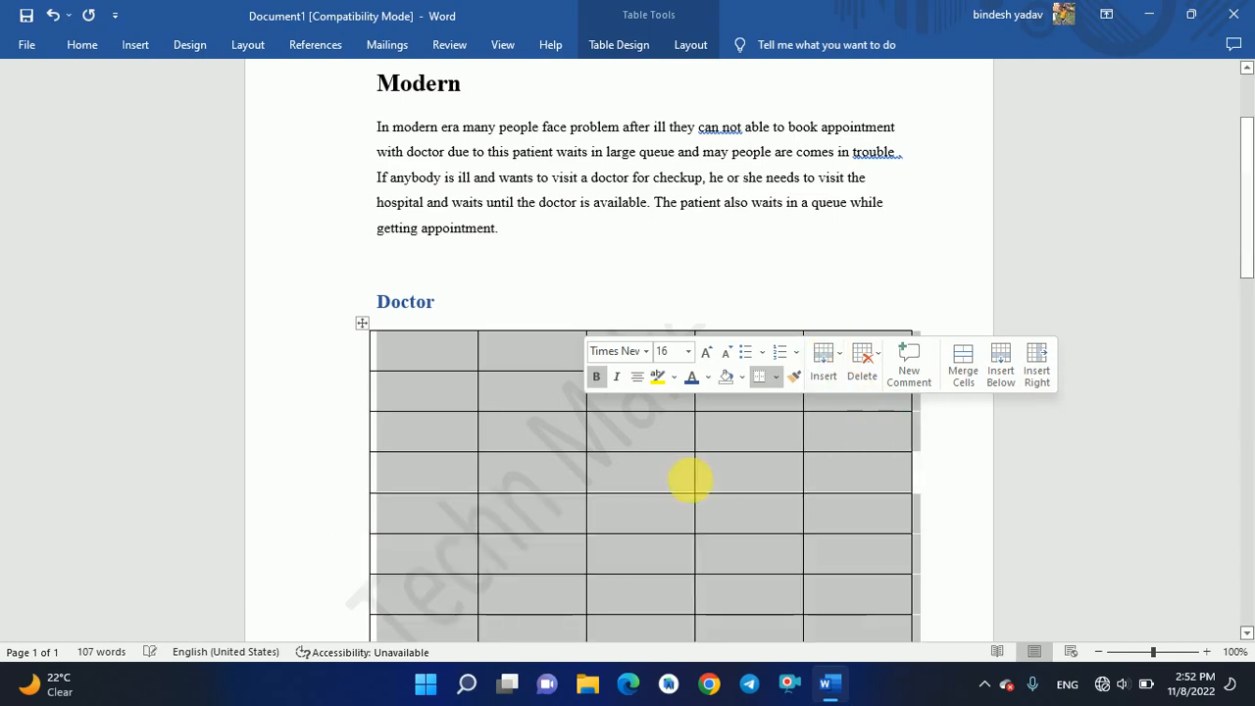
{"action": "scroll", "coordinate": [616, 495], "scroll_direction": "down", "scroll_amount": 3}
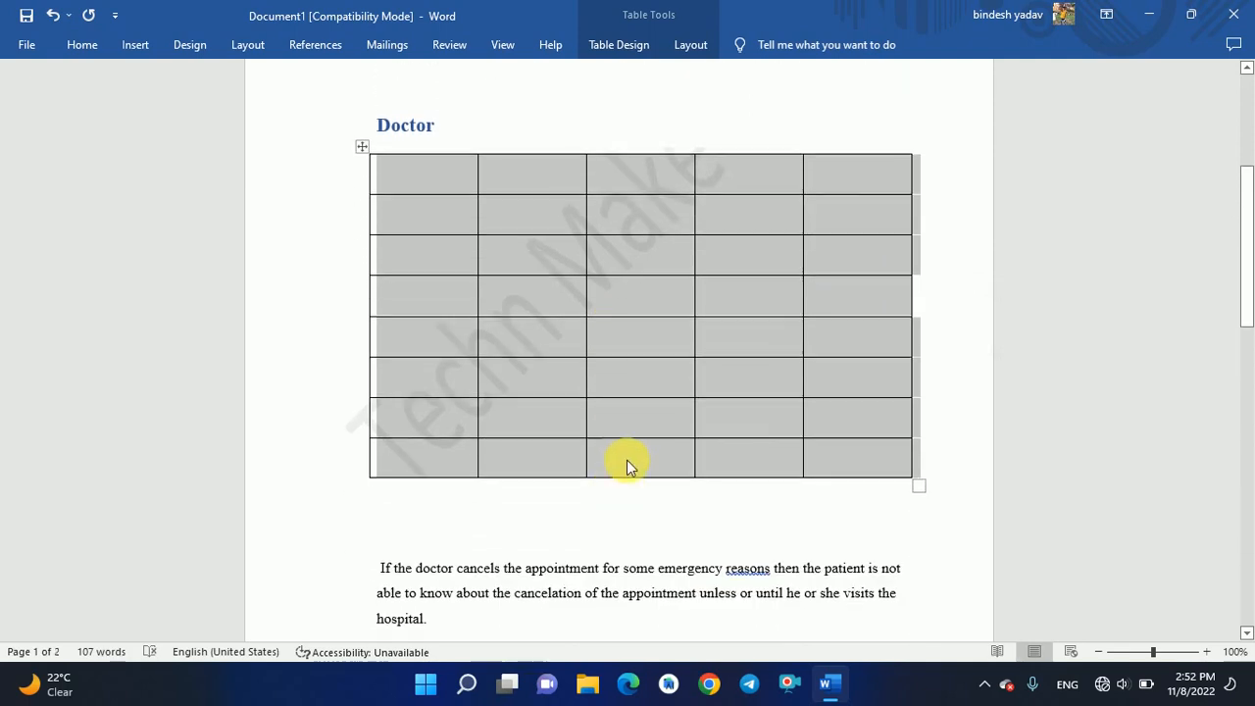
{"action": "left_click", "coordinate": [657, 364]}
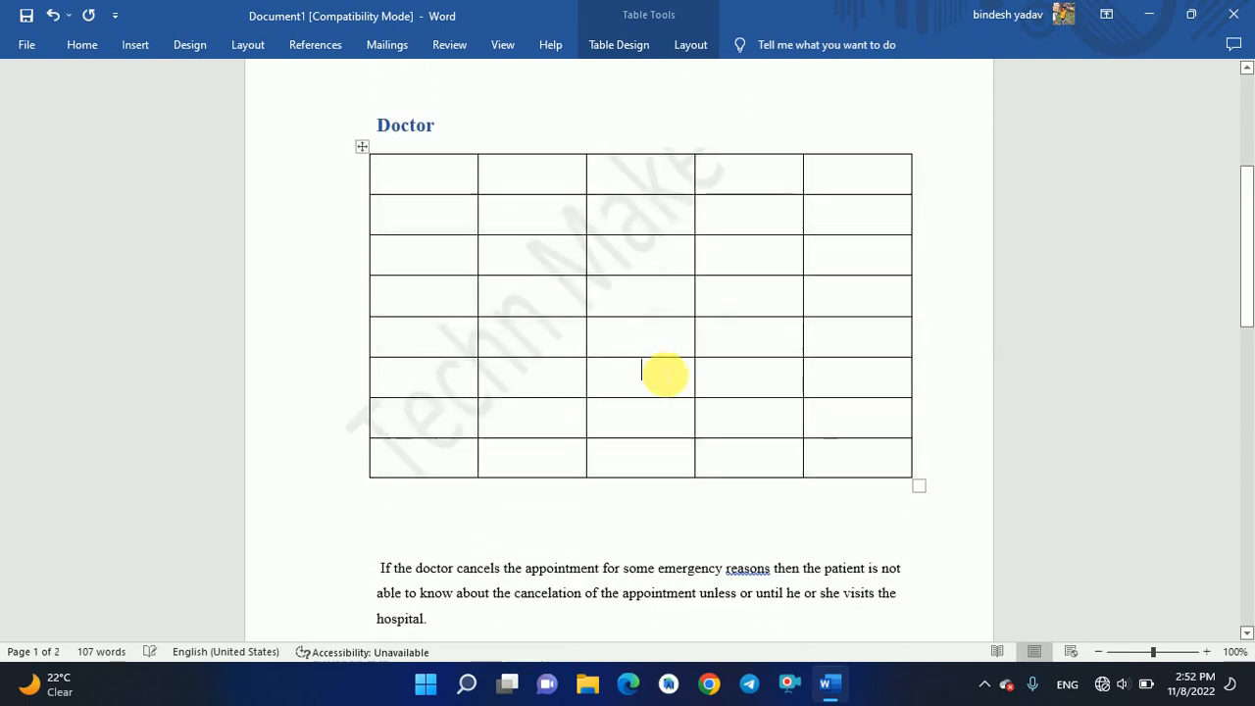
Fill the five cells of the table's first row with Reghwh, Bh, H, Vh and J.
{"action": "scroll", "coordinate": [667, 370], "scroll_direction": "up", "scroll_amount": 3}
{"action": "left_click", "coordinate": [459, 309]}
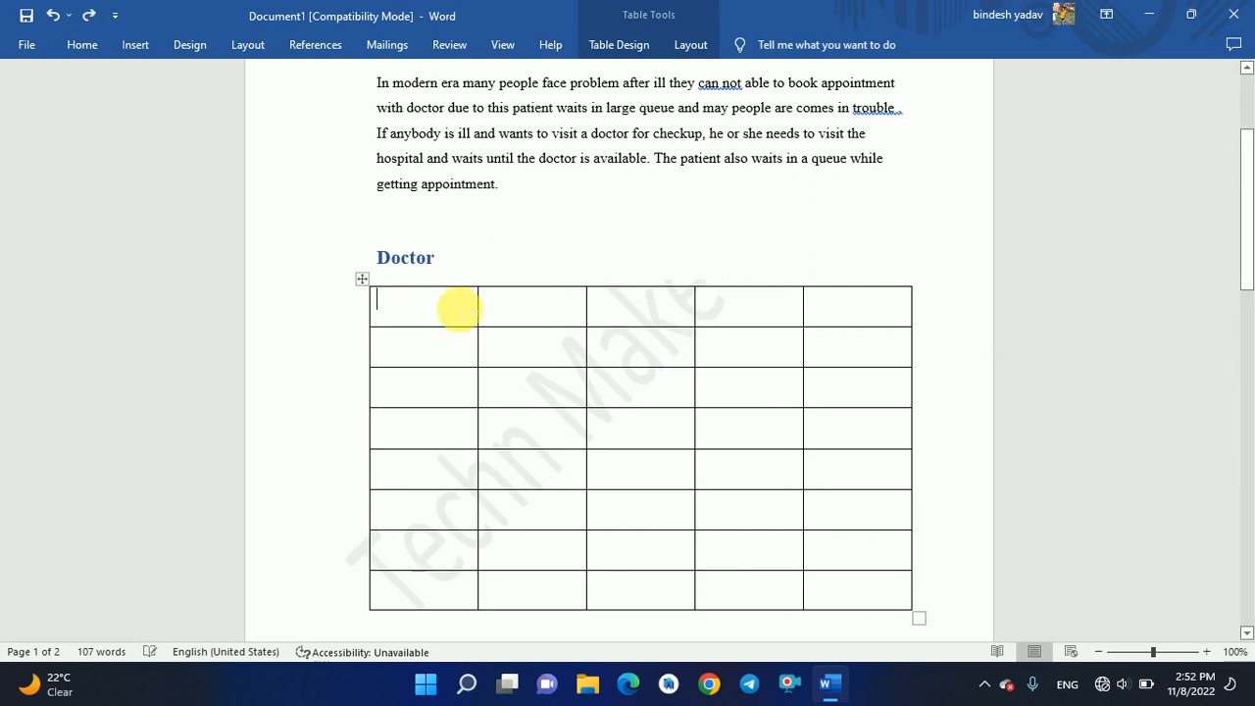
{"action": "type", "text": "reghwh"}
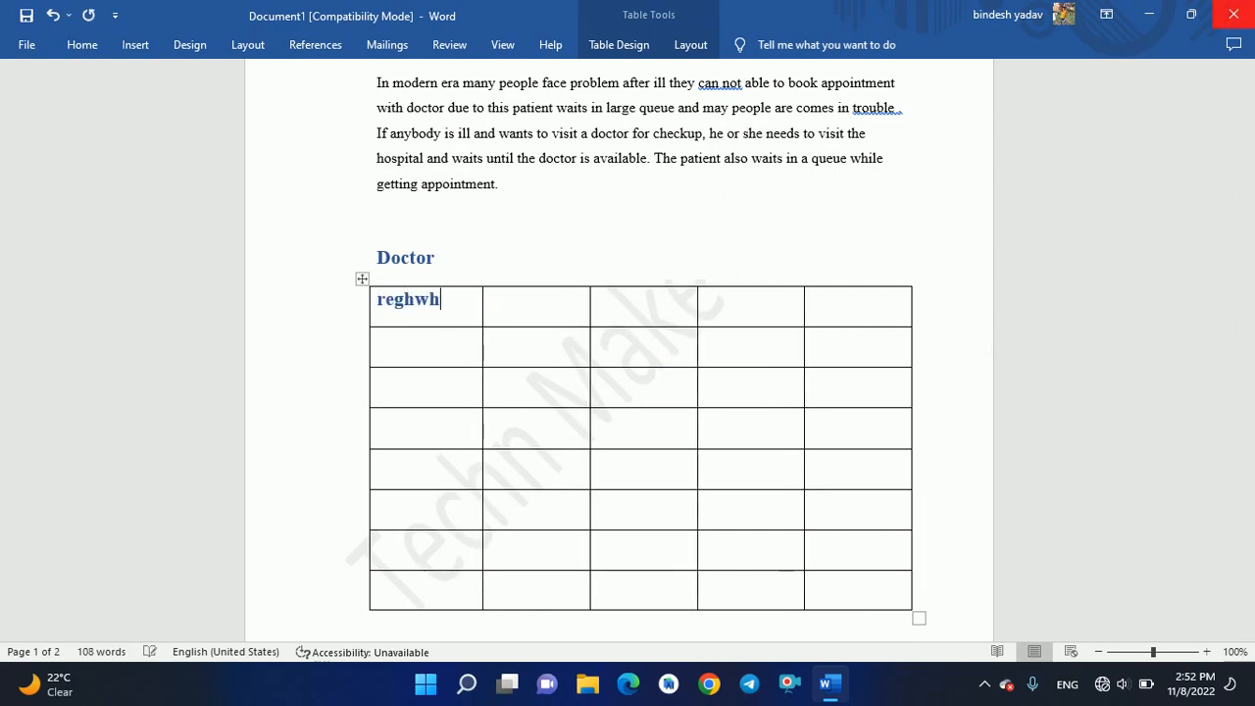
{"action": "key", "text": "Tab"}
{"action": "type", "text": "bh"}
{"action": "key", "text": "Tab"}
{"action": "type", "text": "h"}
{"action": "key", "text": "Tab"}
{"action": "type", "text": "vh"}
{"action": "key", "text": "Tab"}
{"action": "type", "text": "j"}
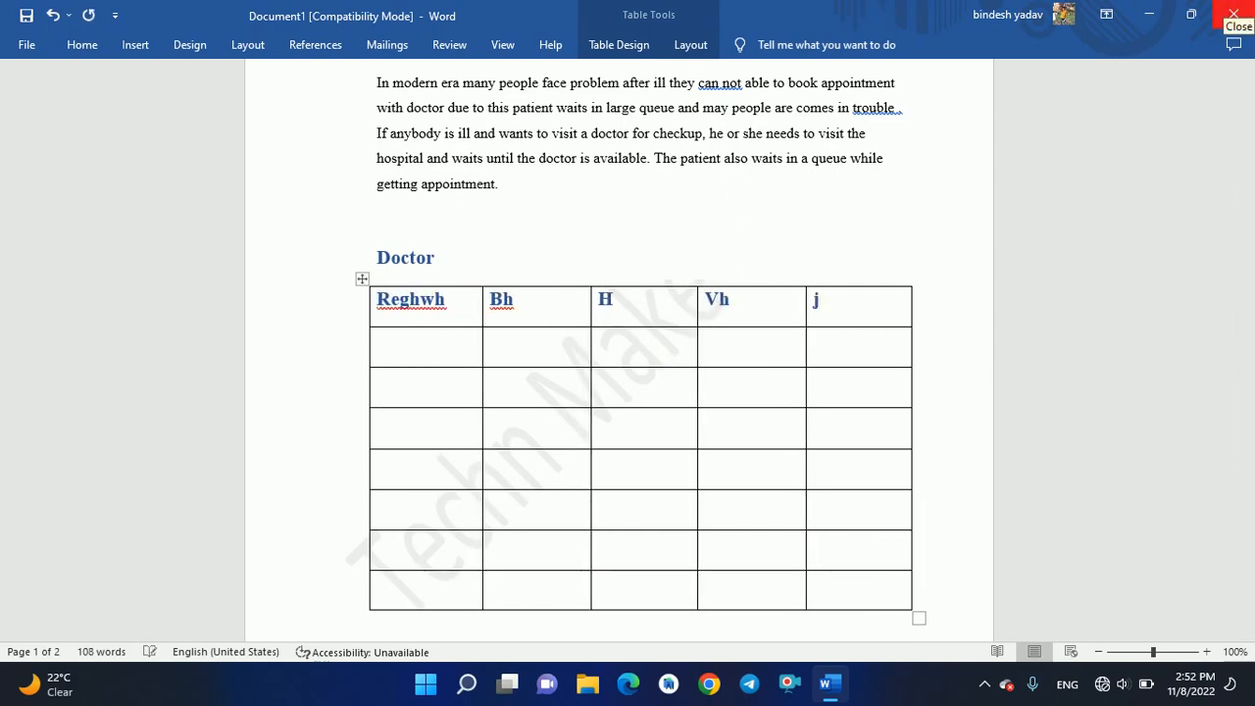
{"action": "key", "text": "Tab"}
{"action": "key", "text": "Tab"}
{"action": "type", "text": "j"}
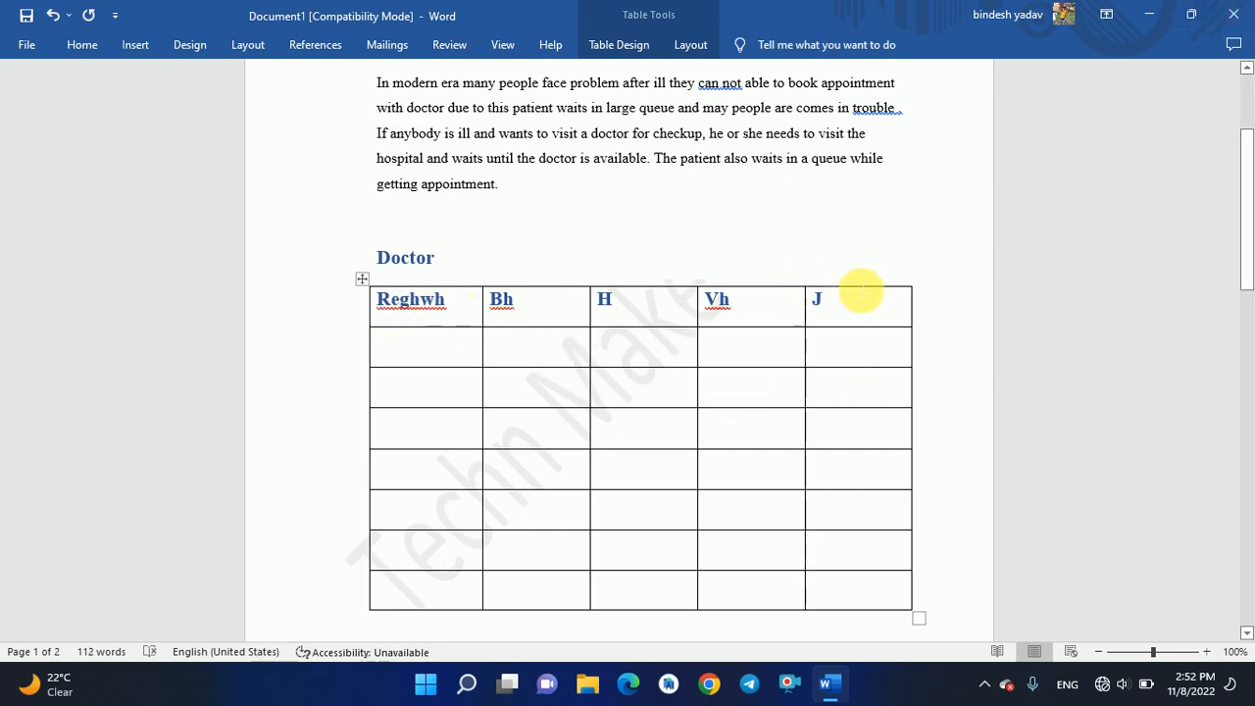
Insert two blank columns between the Vh and J columns of the table.
{"action": "left_click", "coordinate": [859, 287]}
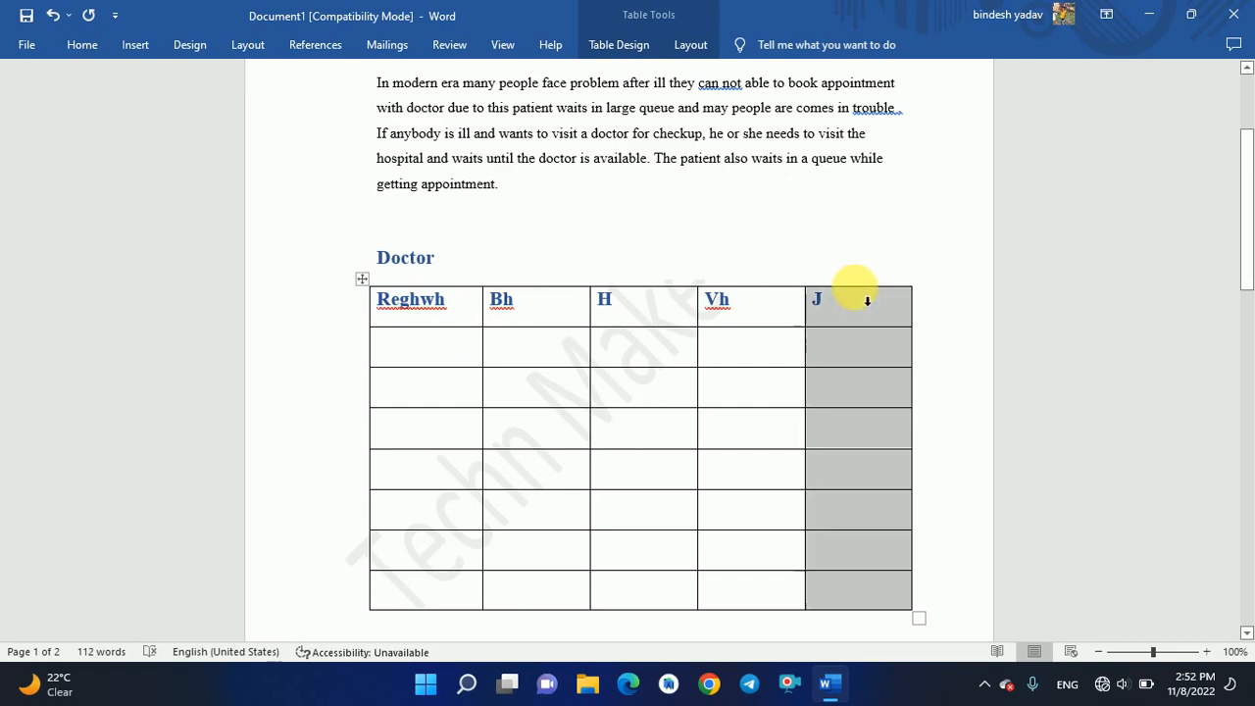
{"action": "left_click", "coordinate": [810, 291]}
{"action": "left_click", "coordinate": [807, 280]}
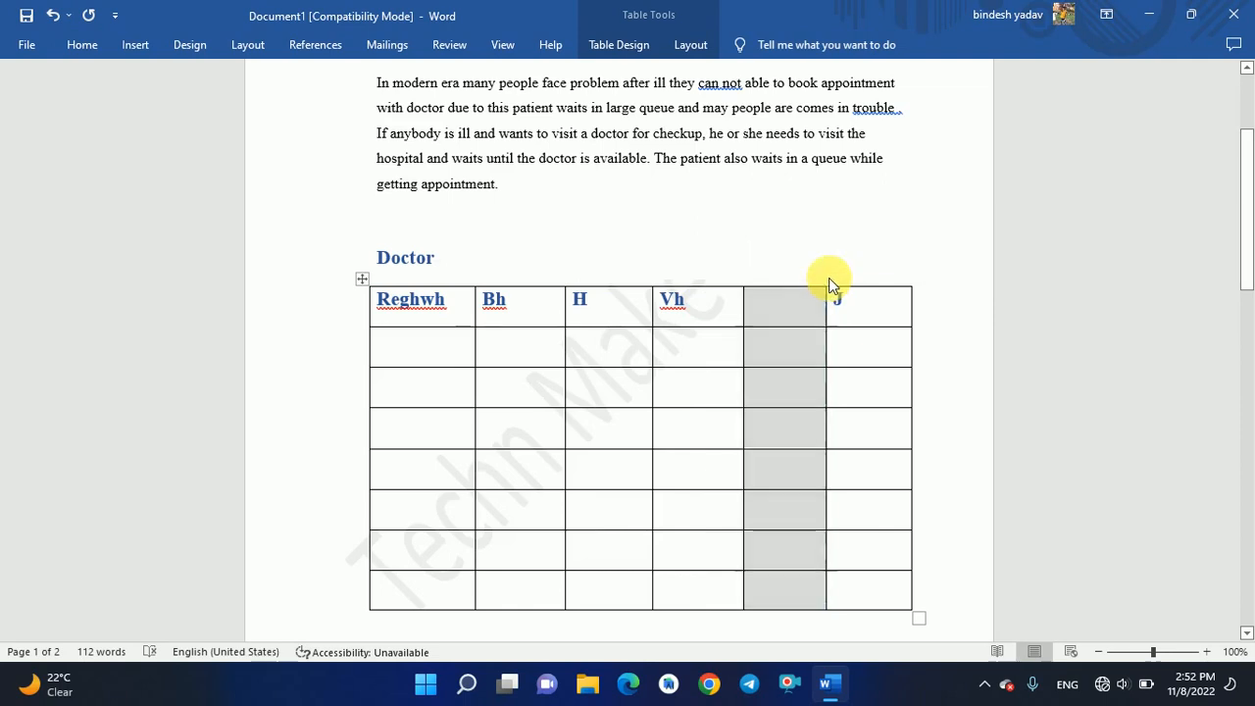
{"action": "left_click", "coordinate": [828, 282]}
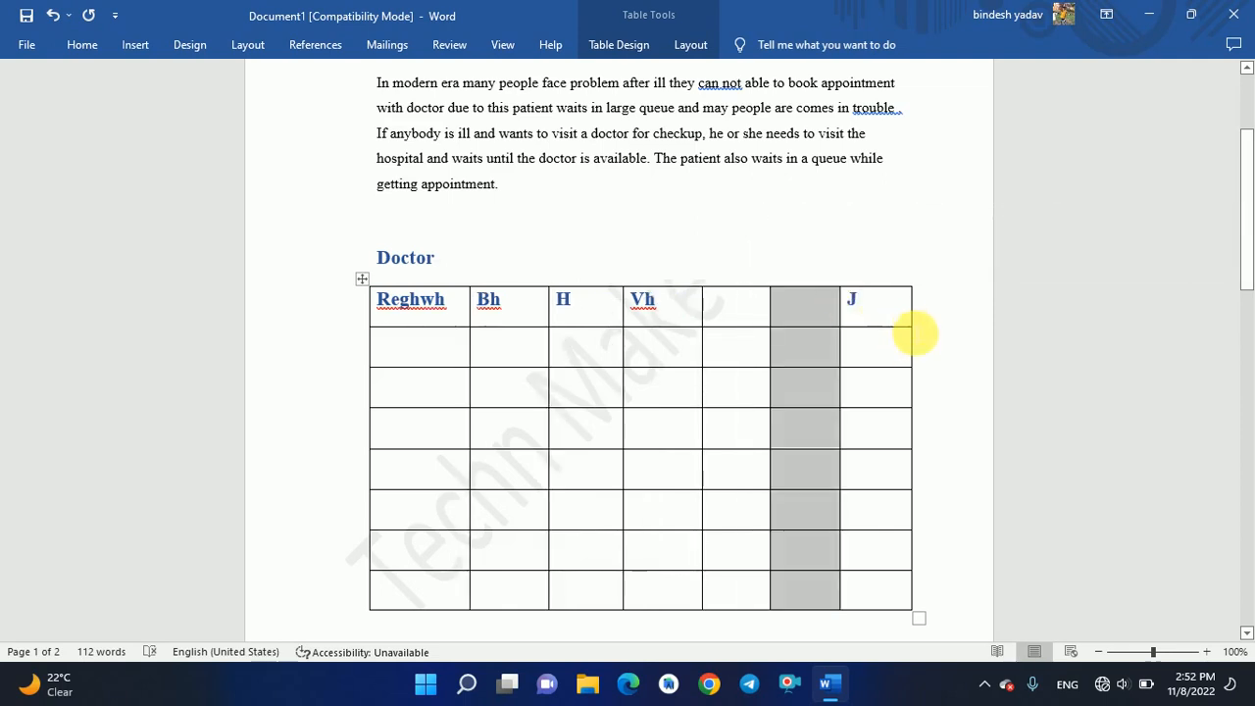
Widen the table's first and last columns outward into the page margins, and insert a blank row below the header row.
{"action": "left_click", "coordinate": [913, 332]}
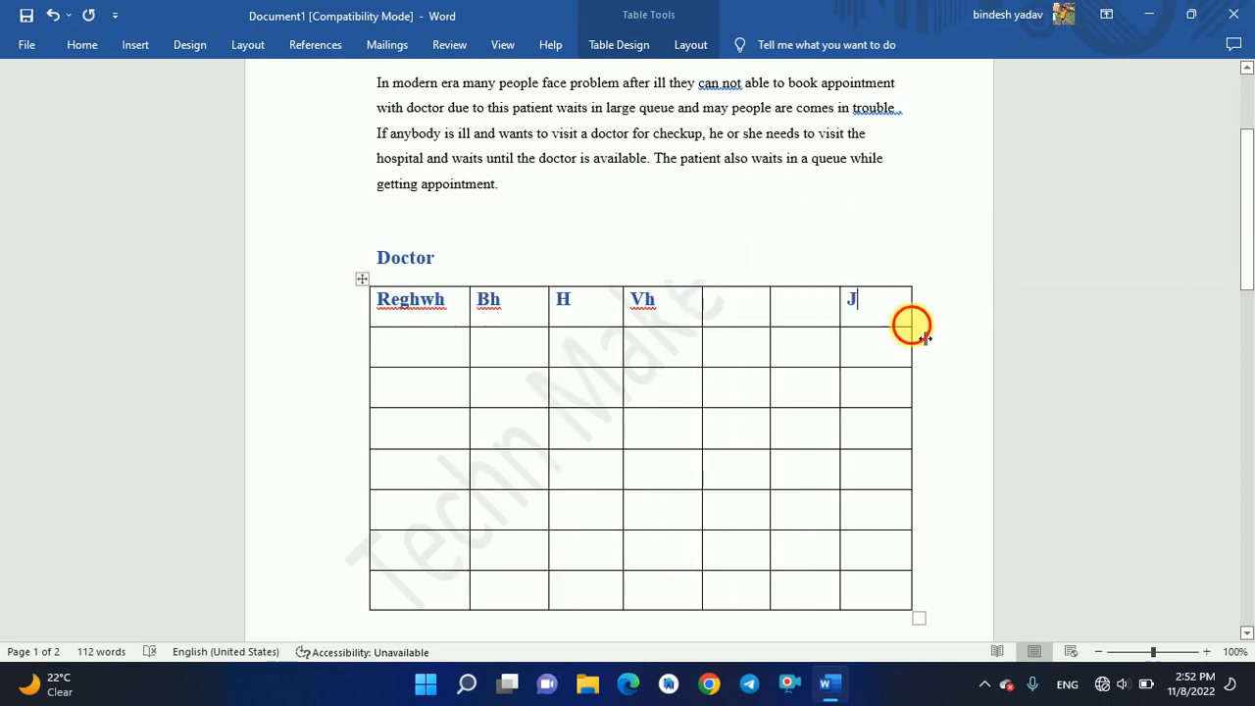
{"action": "left_click_drag", "start_coordinate": [924, 338], "coordinate": [984, 344]}
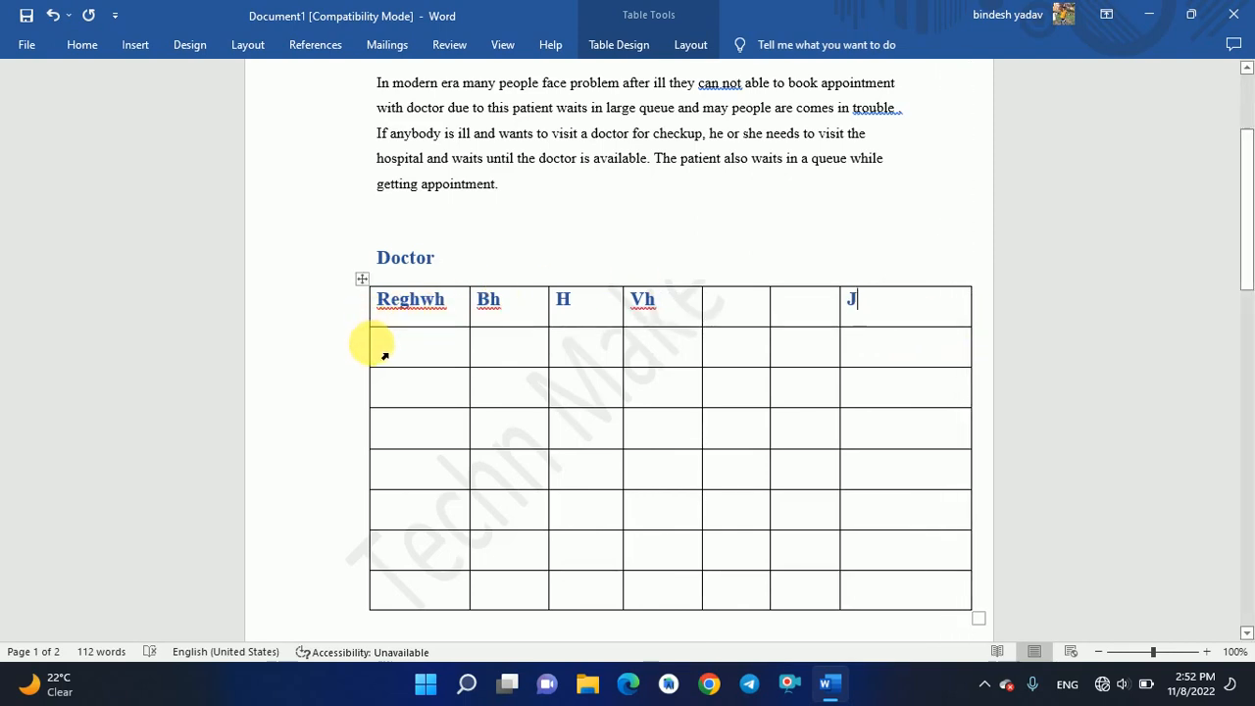
{"action": "mouse_move", "coordinate": [383, 355]}
{"action": "left_click_drag", "start_coordinate": [384, 356], "coordinate": [304, 350]}
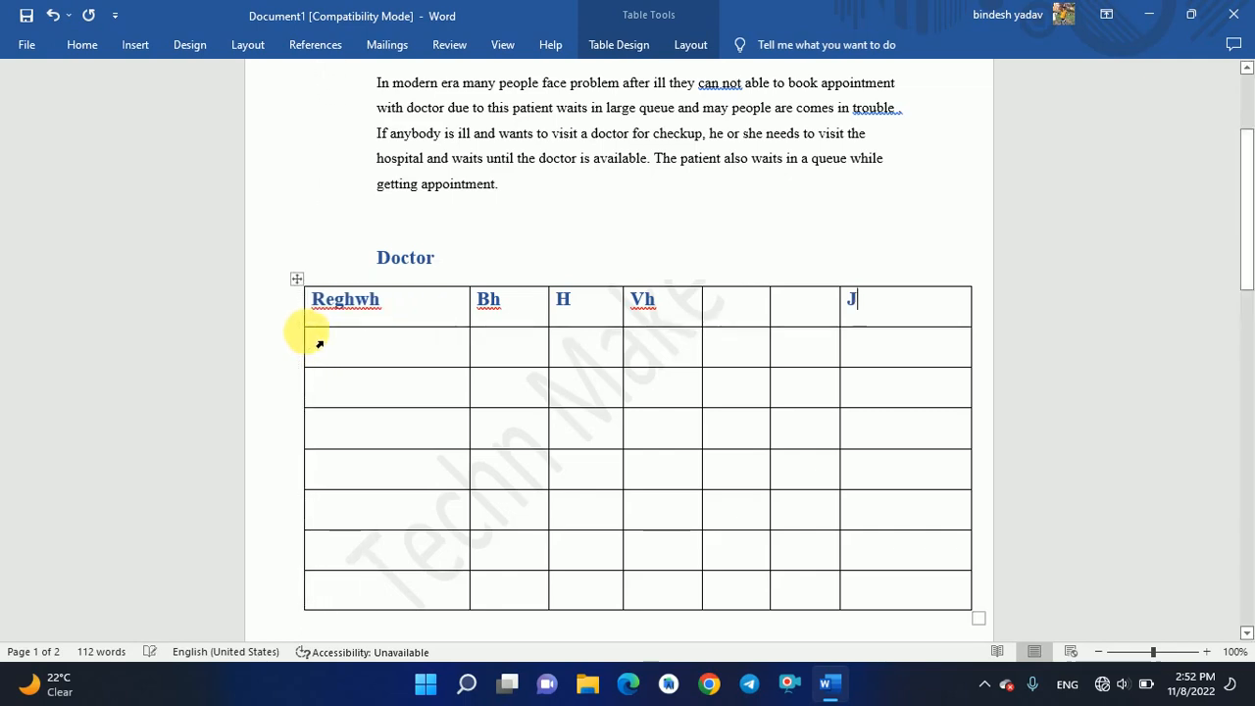
{"action": "mouse_move", "coordinate": [295, 331]}
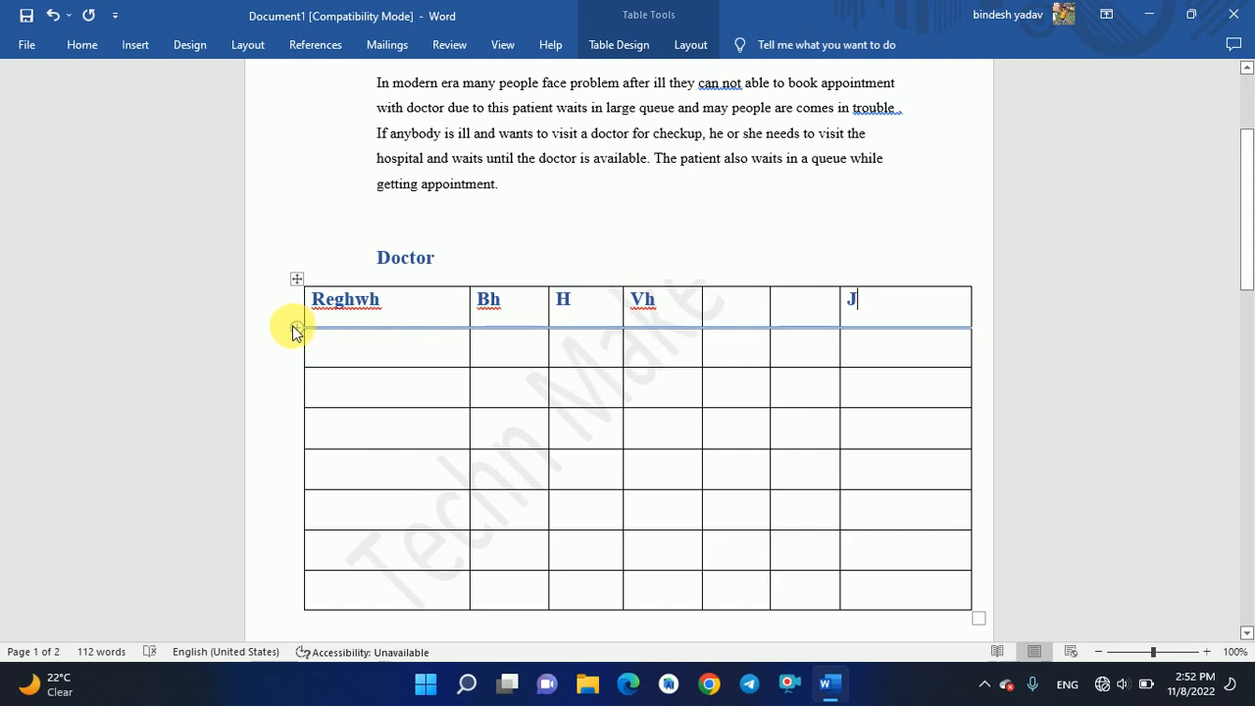
{"action": "left_click", "coordinate": [297, 331]}
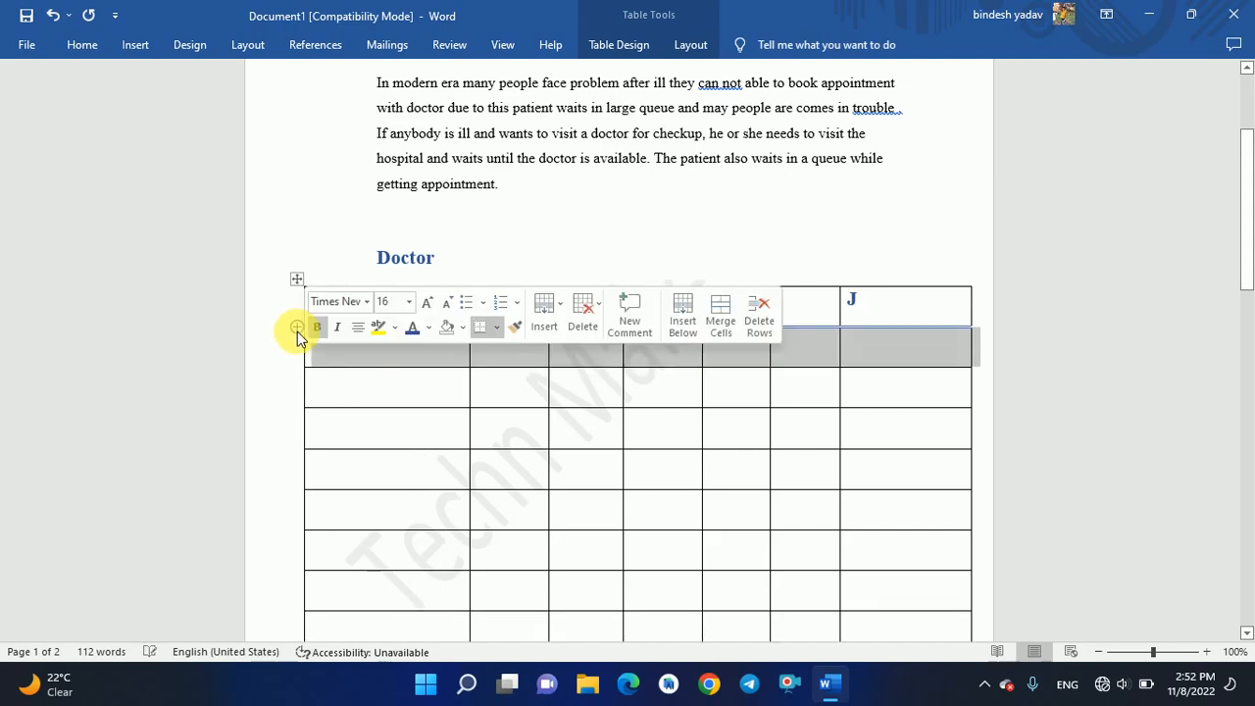
Insert a blank page at the table's fourth row, splitting the table after its third row.
{"action": "left_click", "coordinate": [429, 425]}
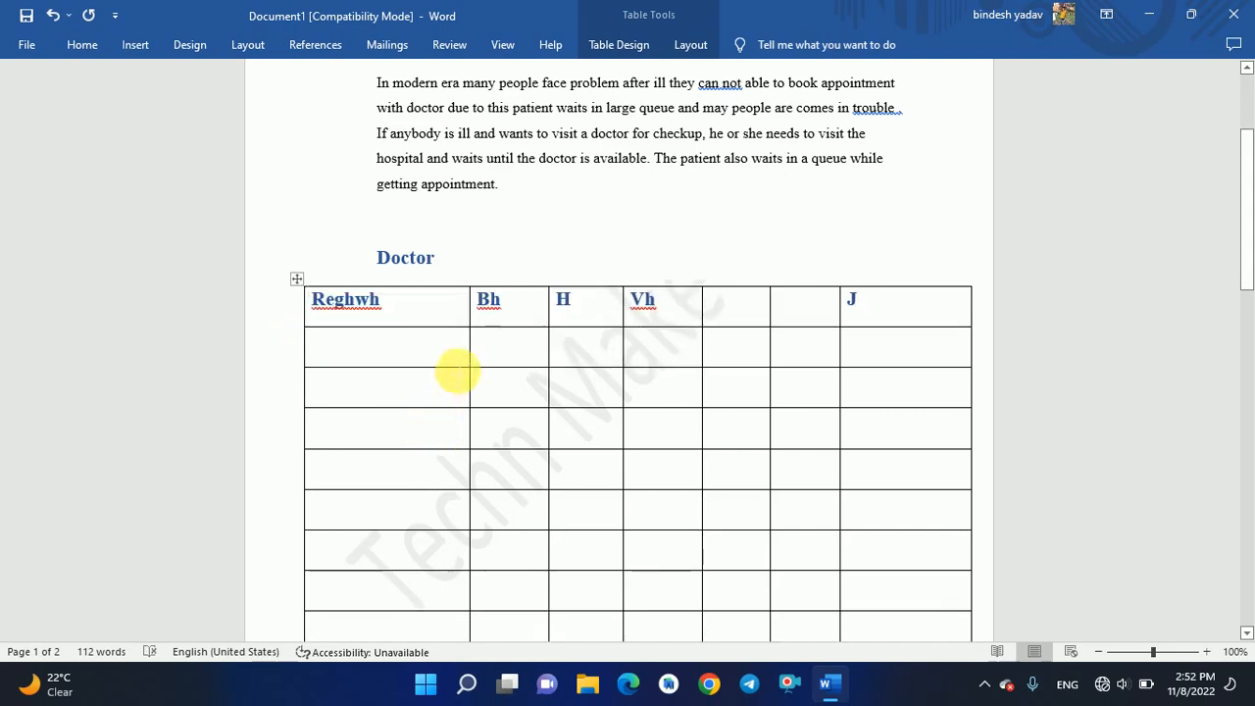
{"action": "left_click", "coordinate": [132, 43]}
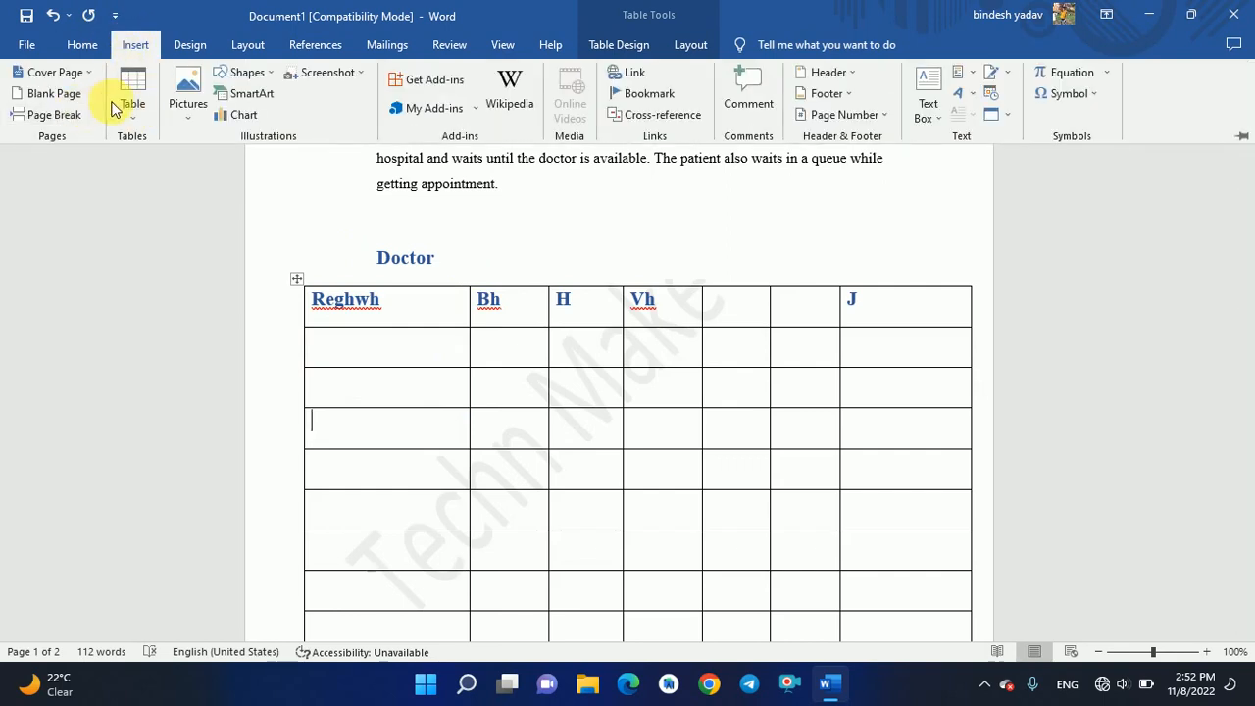
{"action": "left_click", "coordinate": [46, 103]}
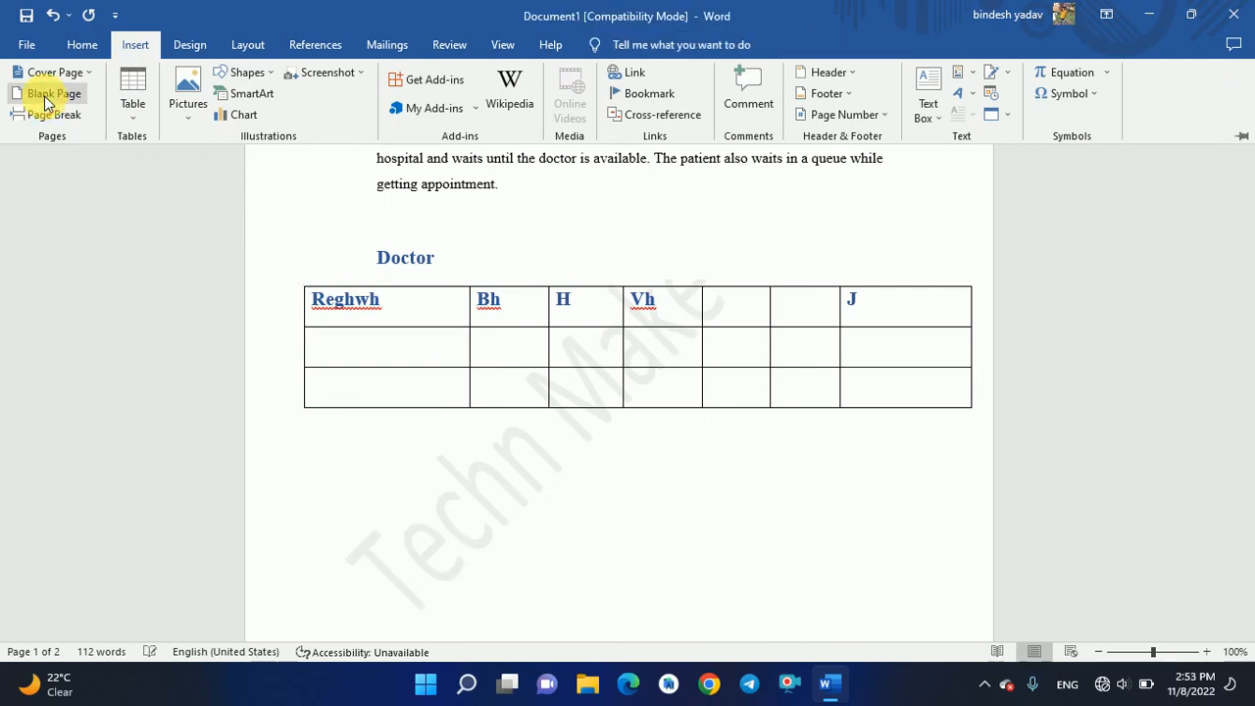
{"action": "scroll", "coordinate": [250, 282], "scroll_direction": "up", "scroll_amount": 6}
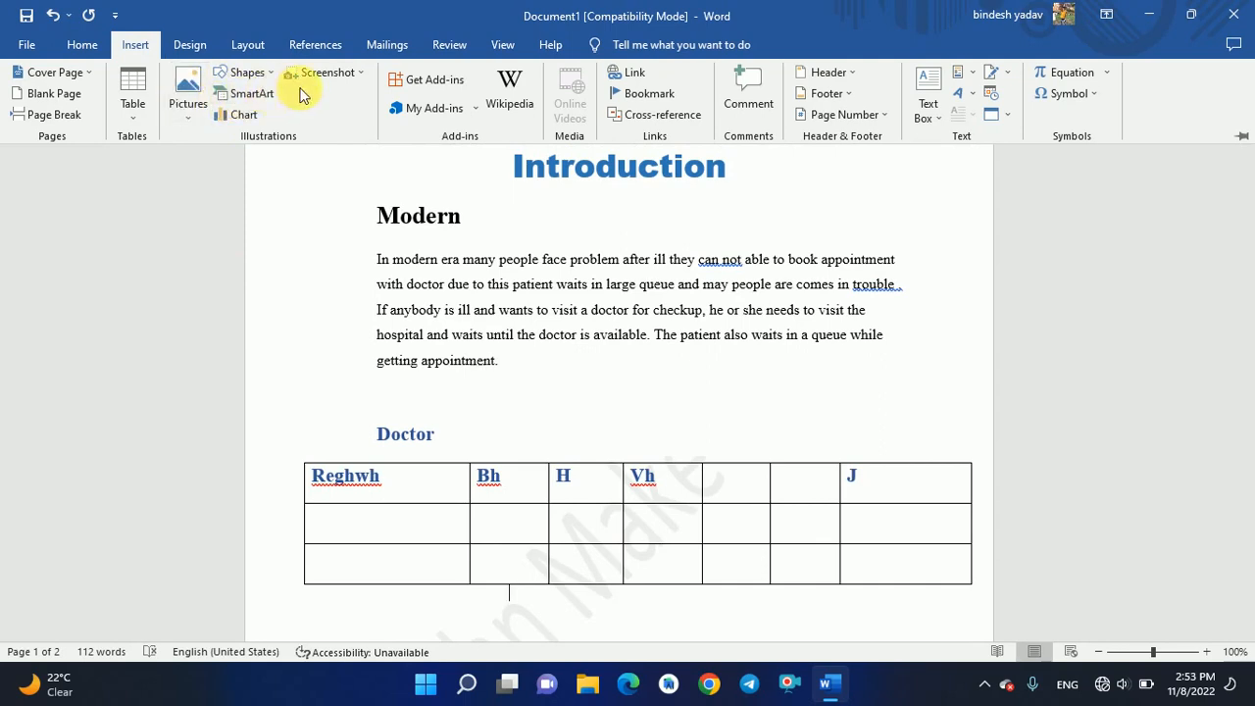
{"action": "left_click", "coordinate": [353, 76]}
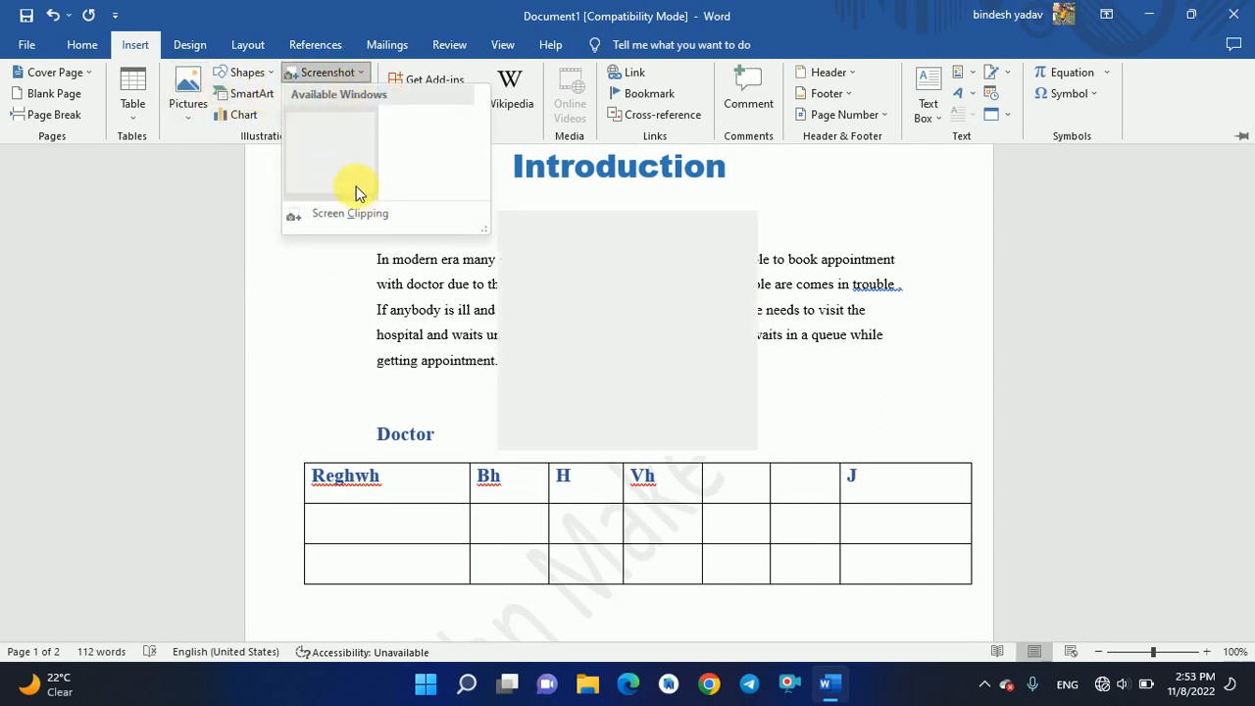
{"action": "left_click", "coordinate": [363, 78]}
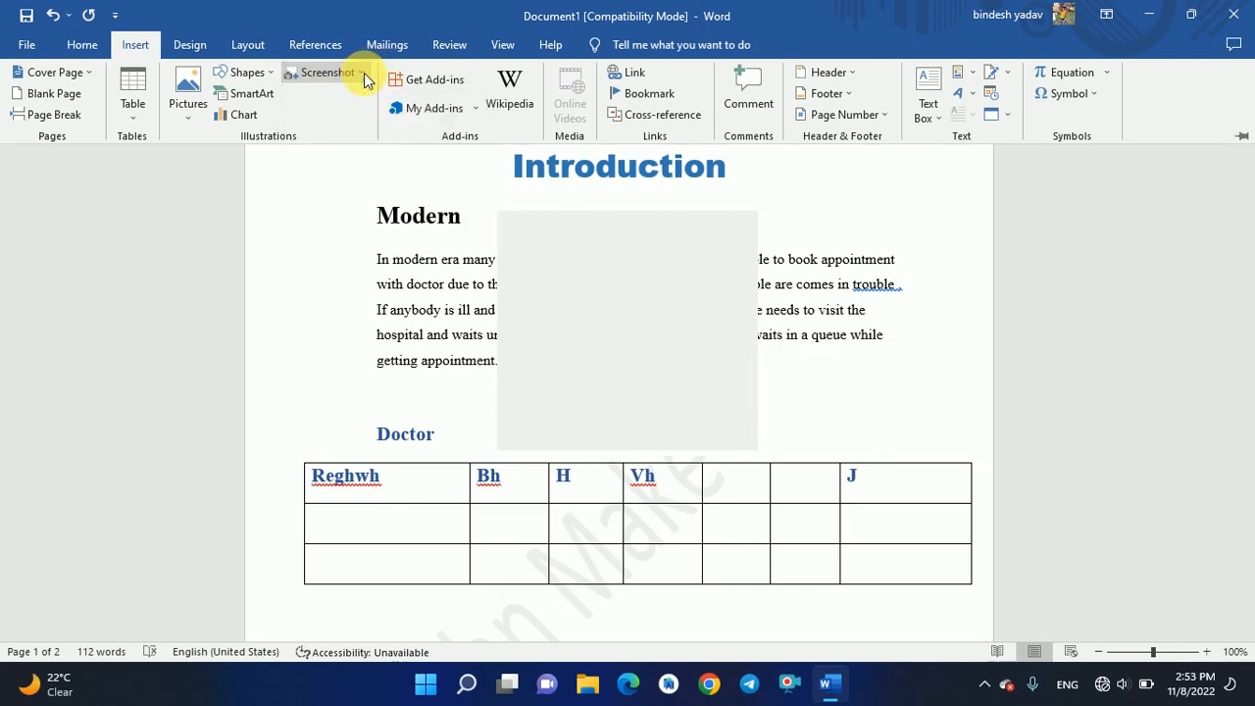